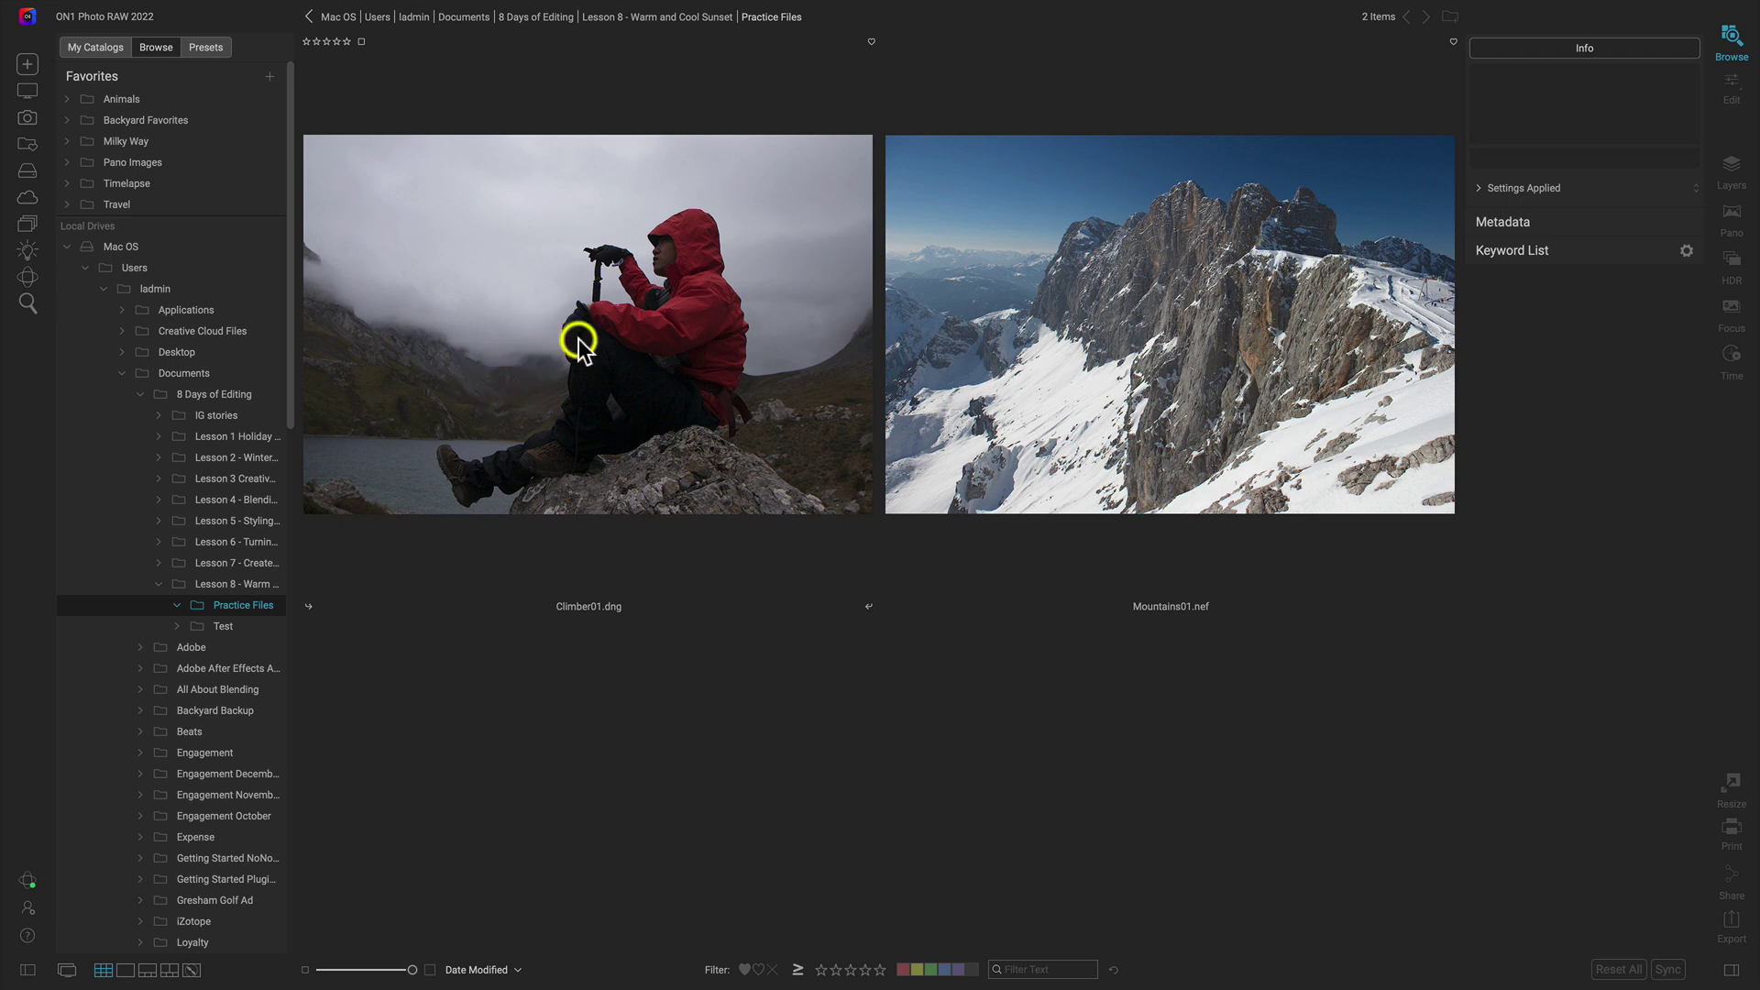
# Open Climber01.dng and Mountains01.nef together as Edit layers and fit the mountain layer to the canvas
pyautogui.click(690, 303)
pyautogui.keyDown('shift'); pyautogui.click(1155, 296); pyautogui.keyUp('shift')
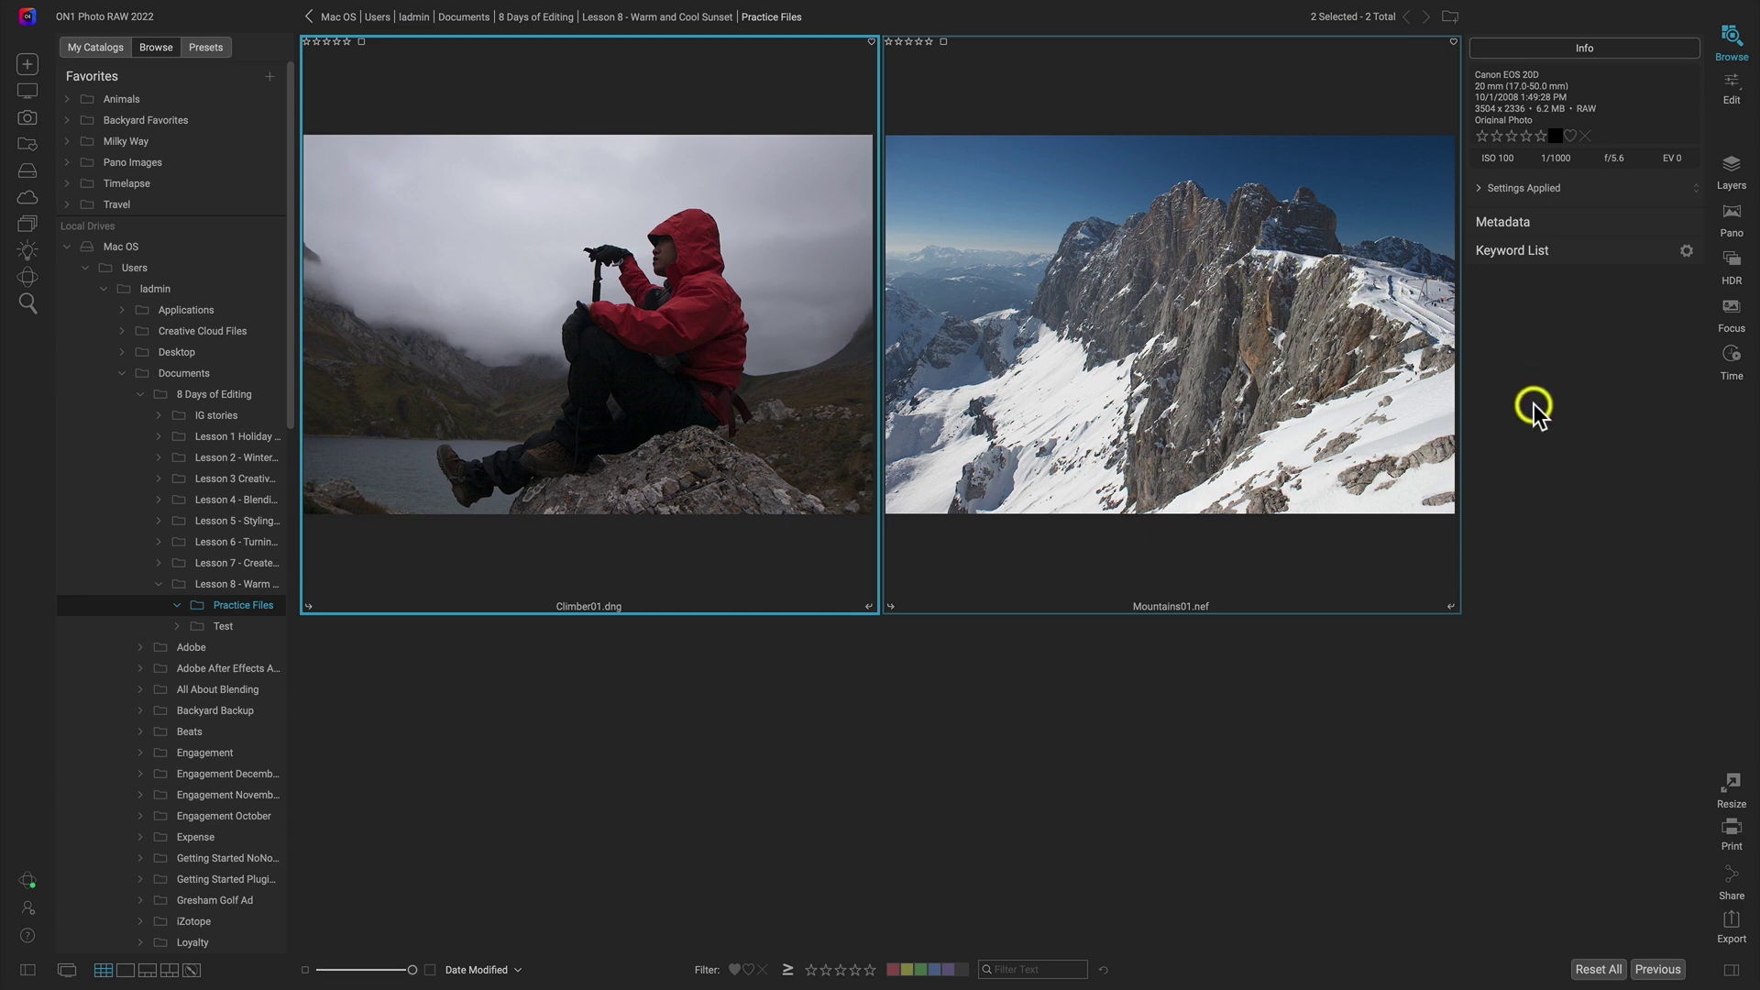
pyautogui.click(1732, 165)
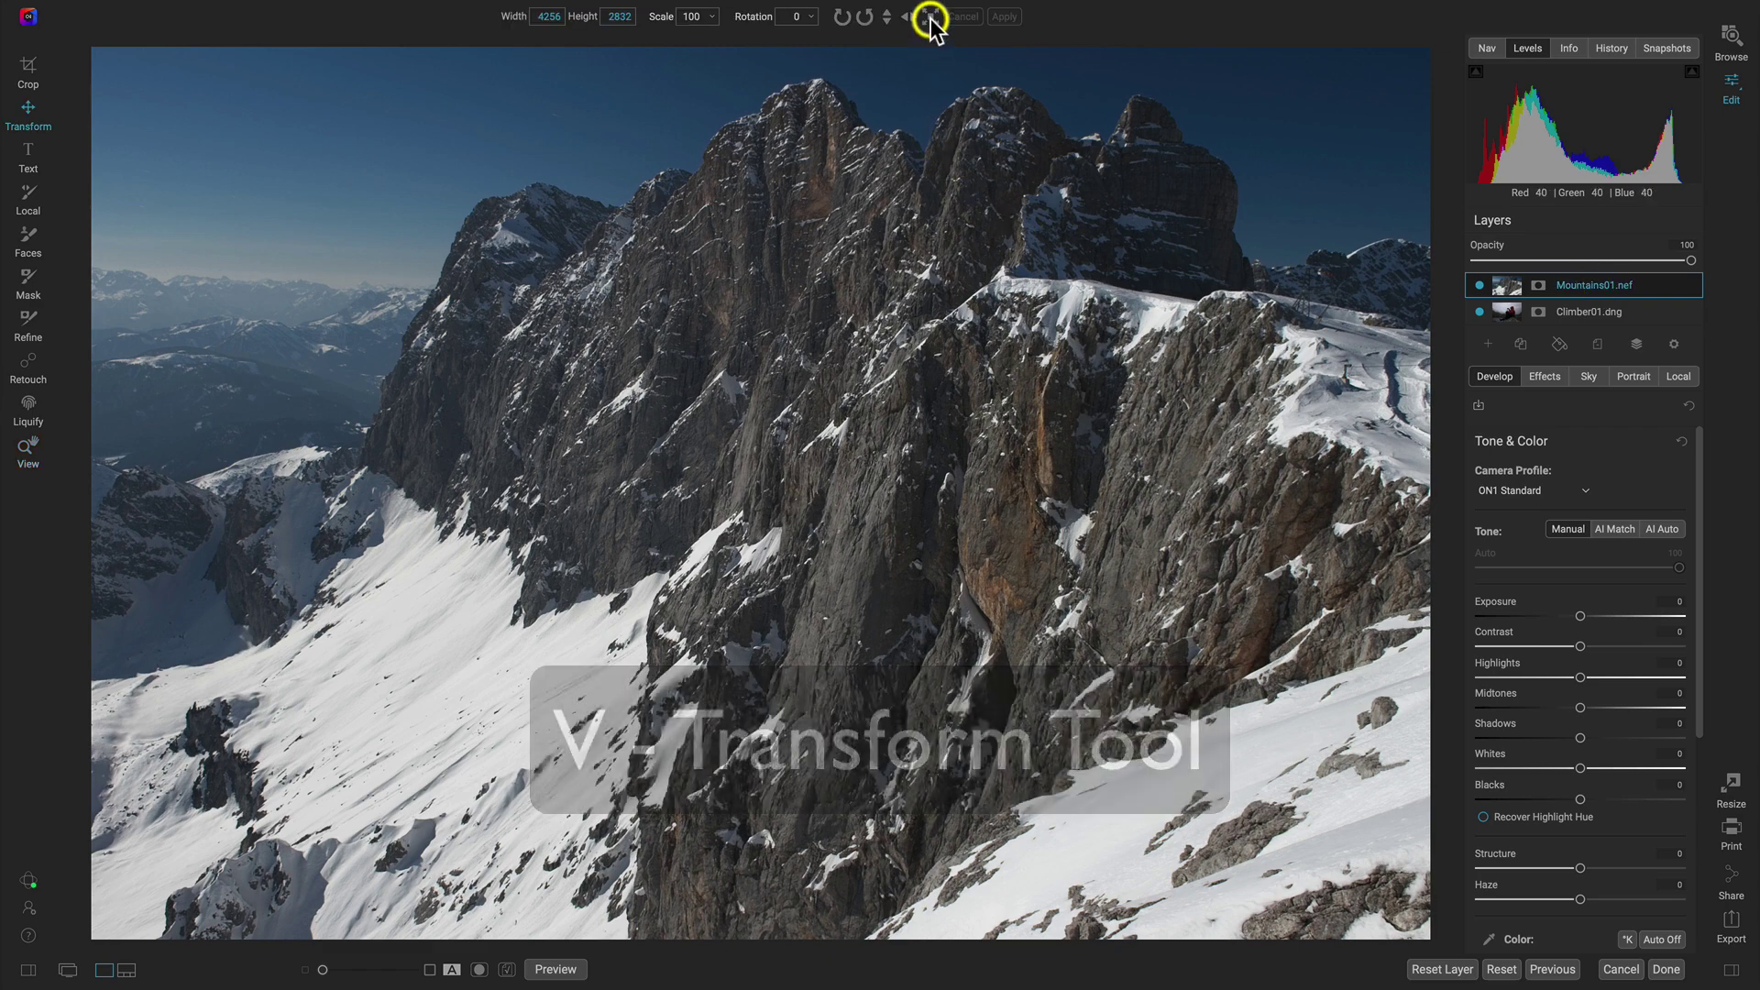
pyautogui.click(930, 17)
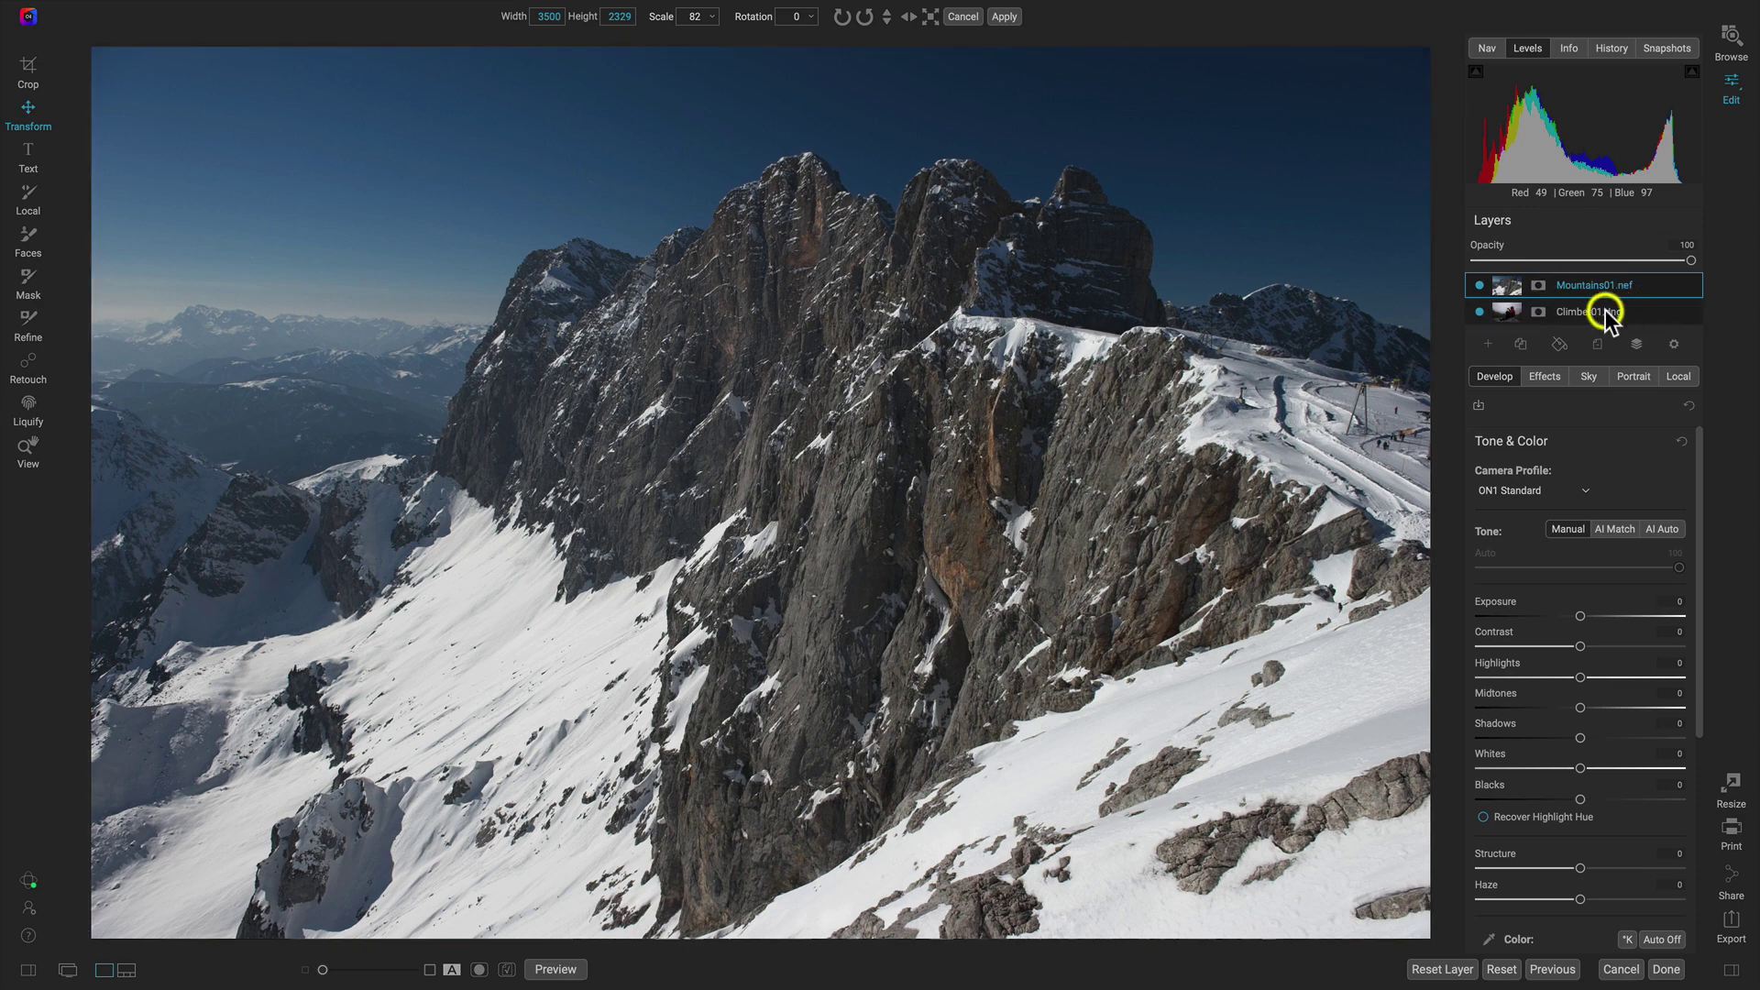
# Move Climber01.dng above Mountains01.nef and set its Exposure 0.5, Midtones 21 and Whites 19
pyautogui.moveTo(1615, 304); pyautogui.dragTo(1615, 273)
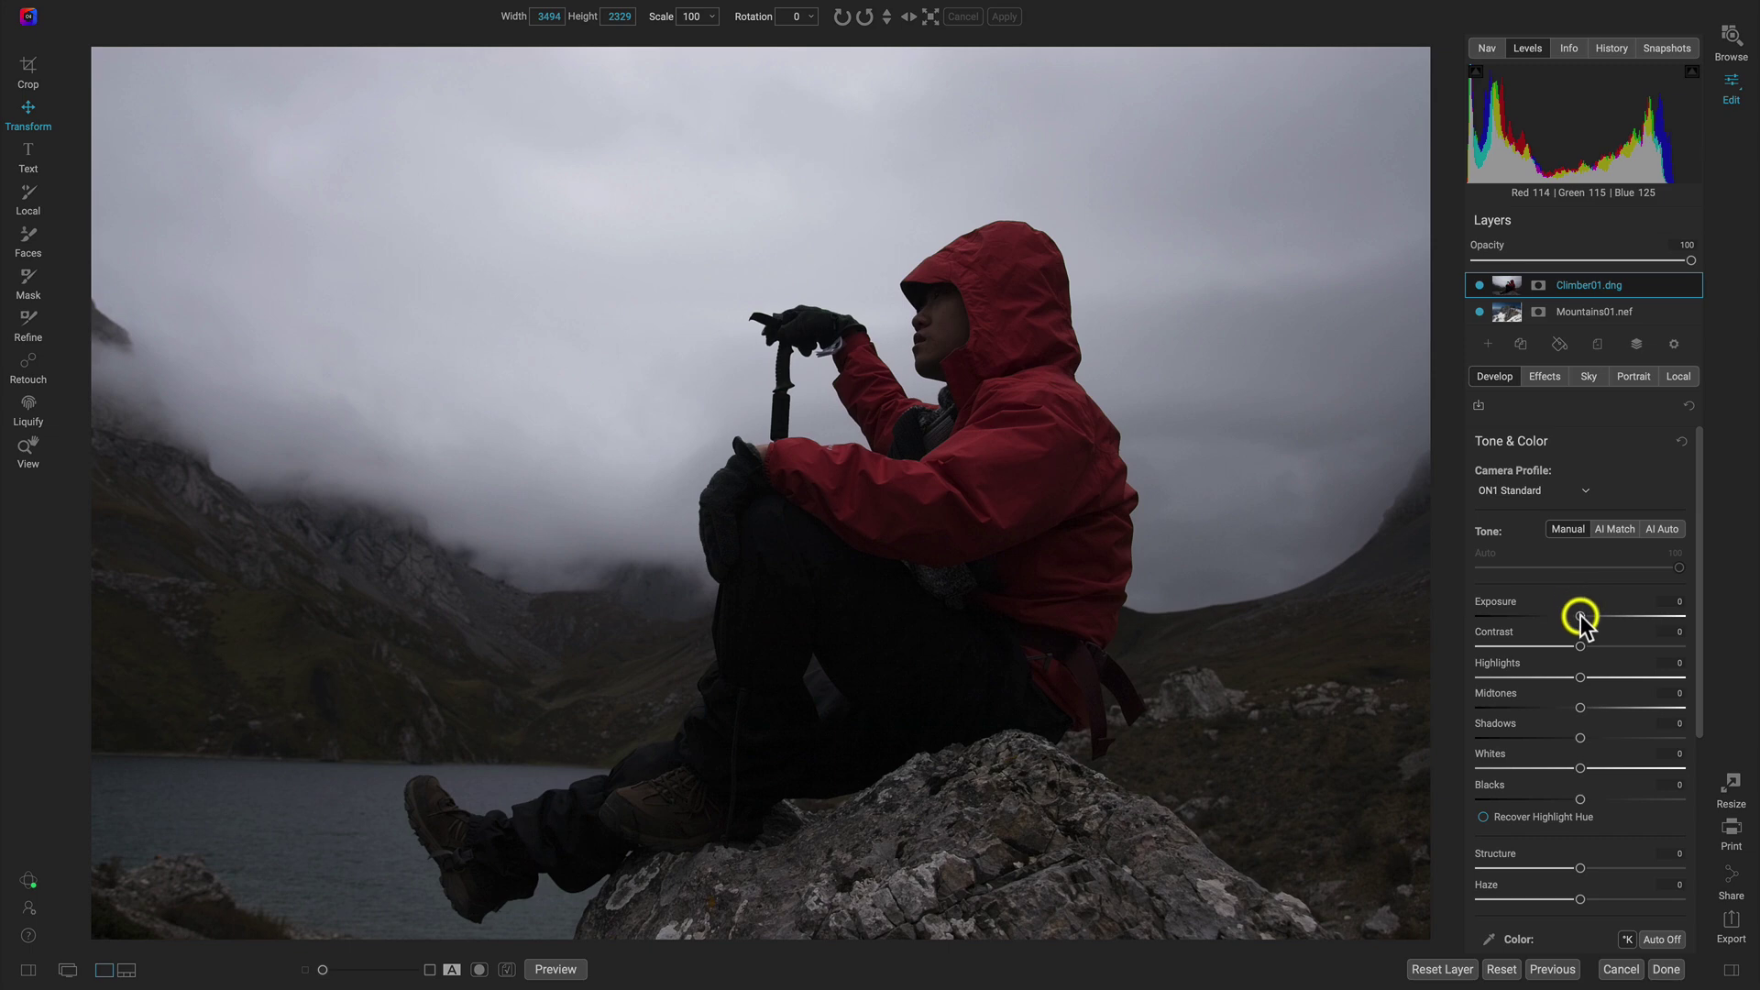
pyautogui.moveTo(1580, 617); pyautogui.dragTo(1590, 618)
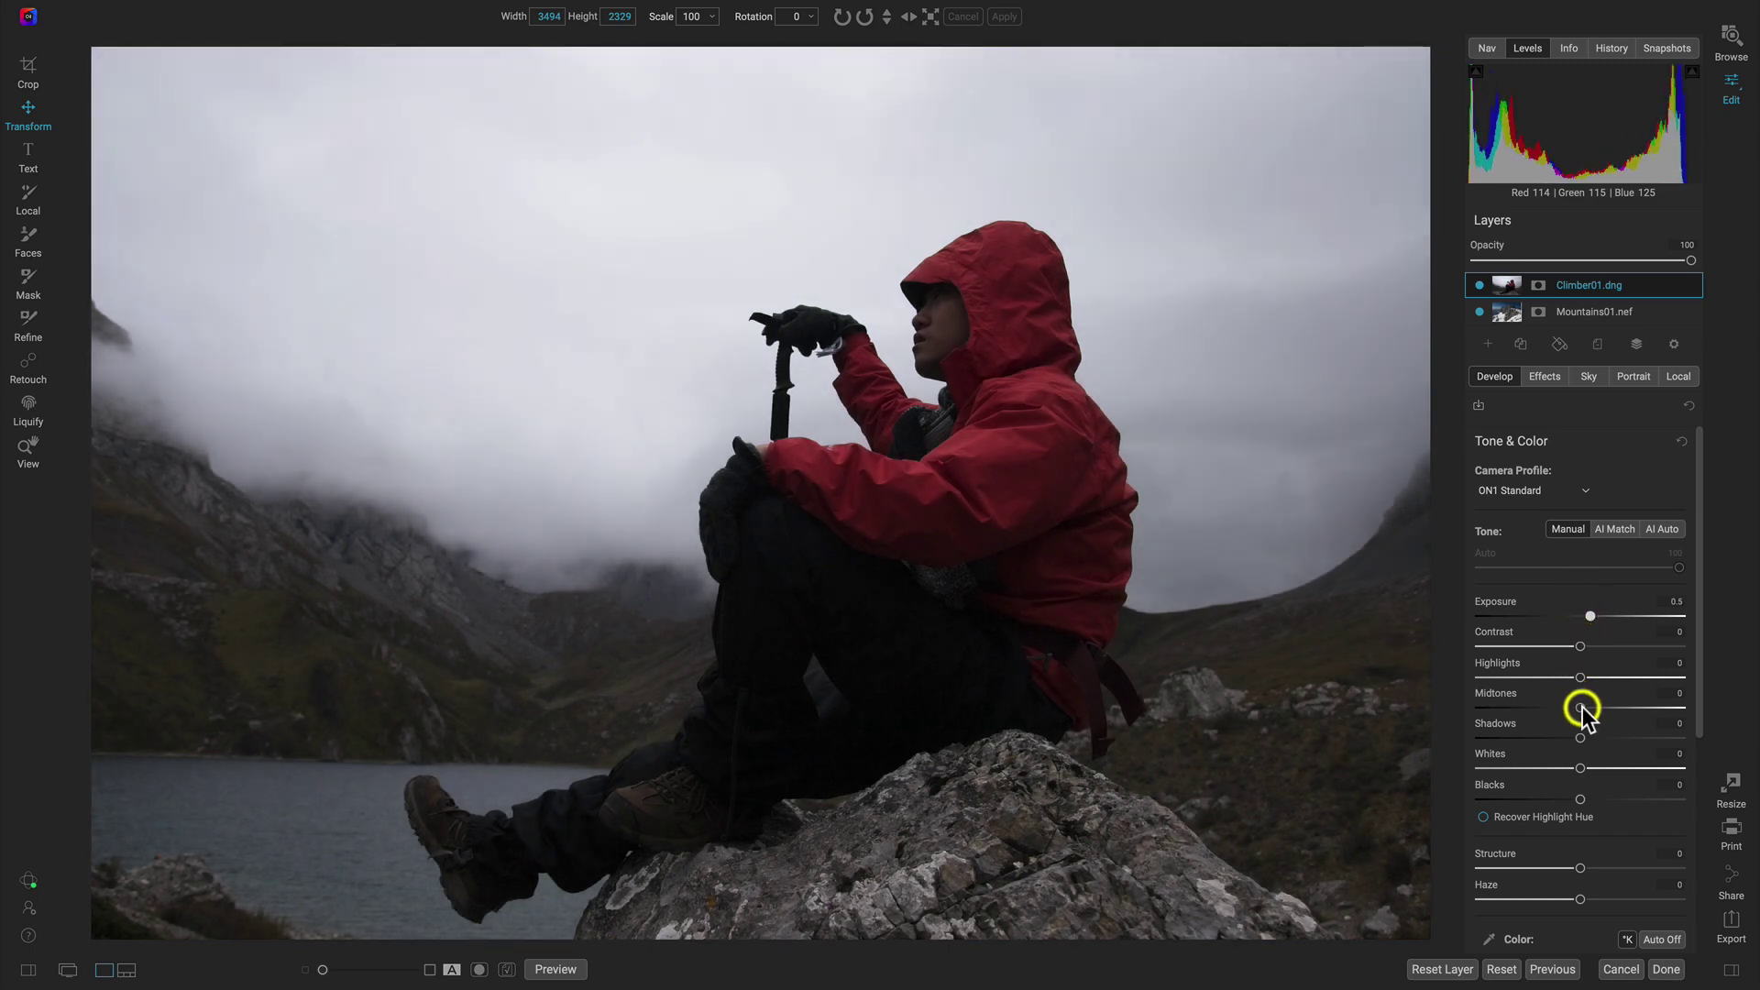
pyautogui.moveTo(1582, 708); pyautogui.dragTo(1595, 708)
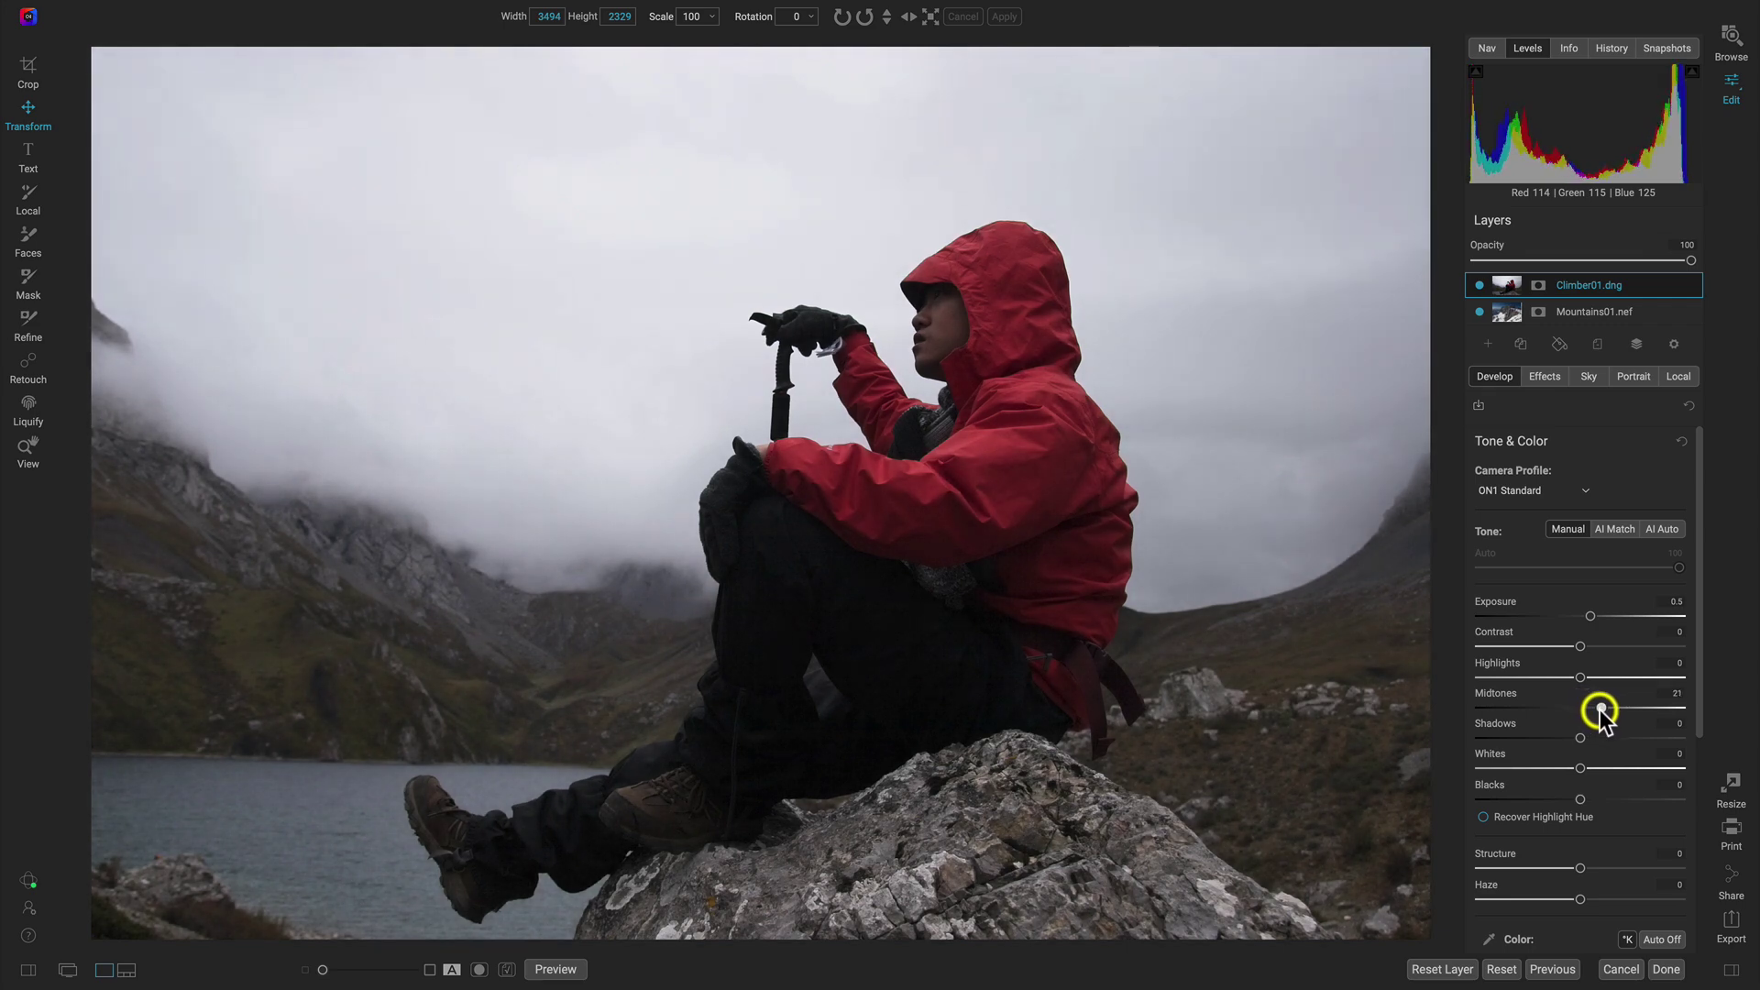
pyautogui.moveTo(1580, 770); pyautogui.dragTo(1600, 770)
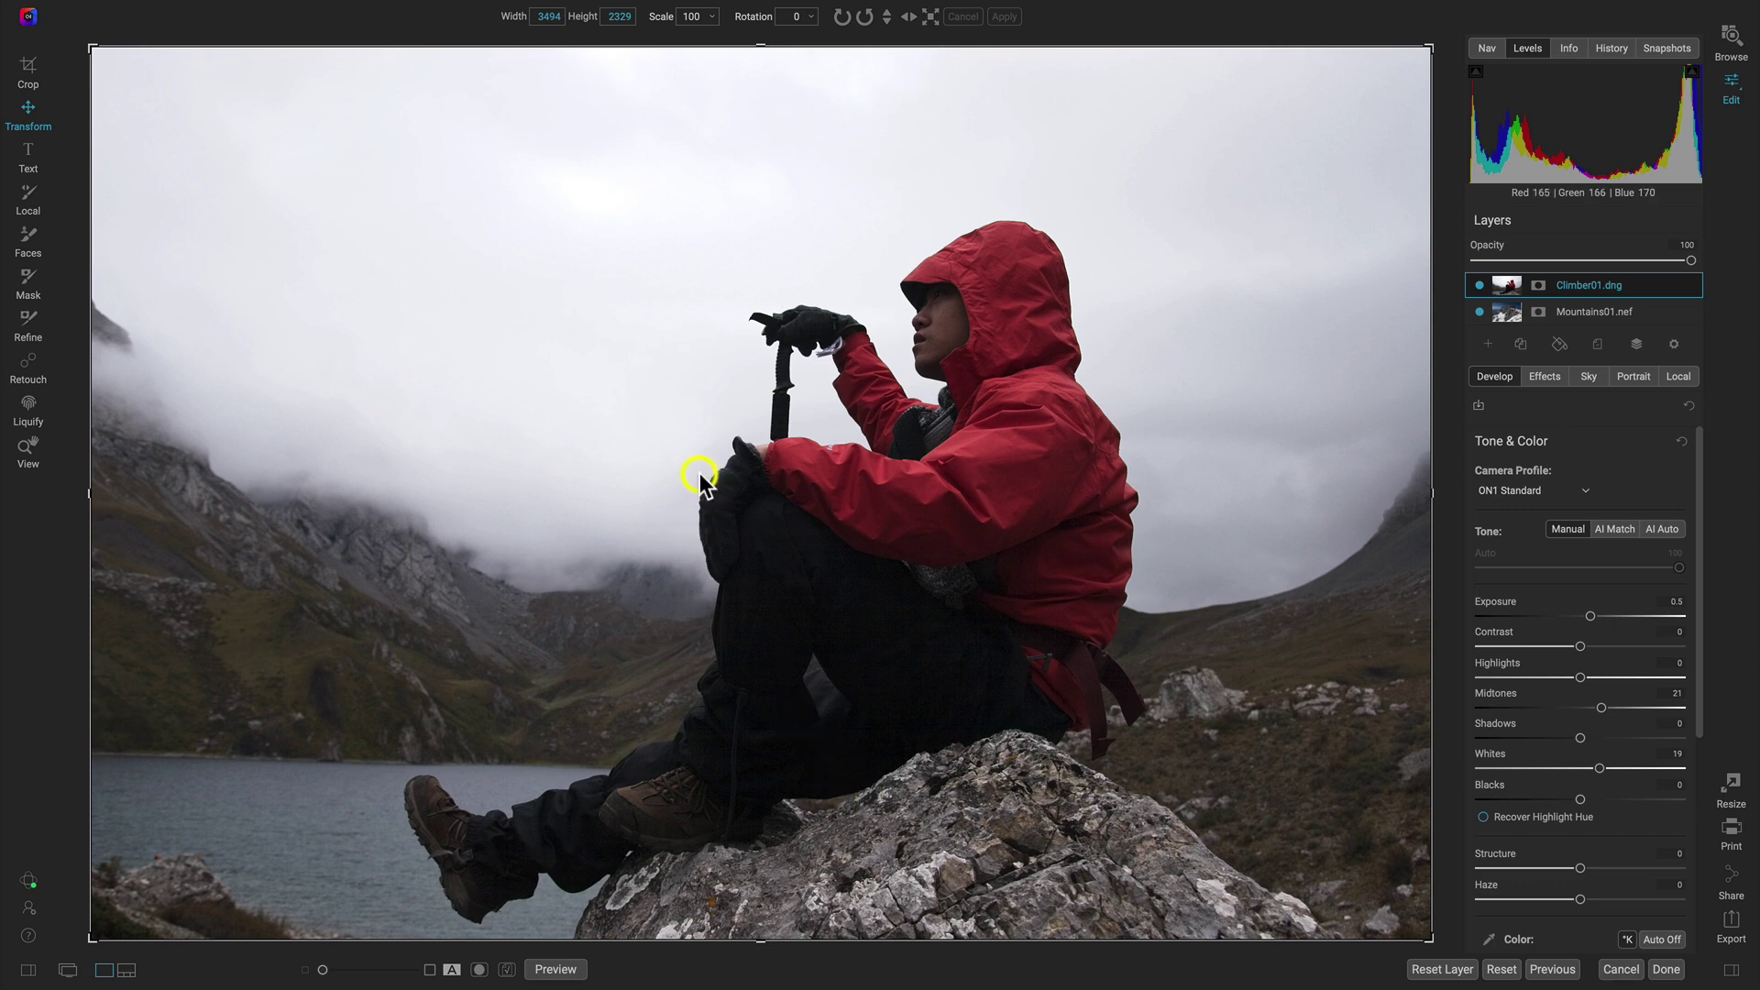
# With an enlarged AI Quick Mask brush, mark the right-hand background and top sky to drop
pyautogui.click(41, 287)
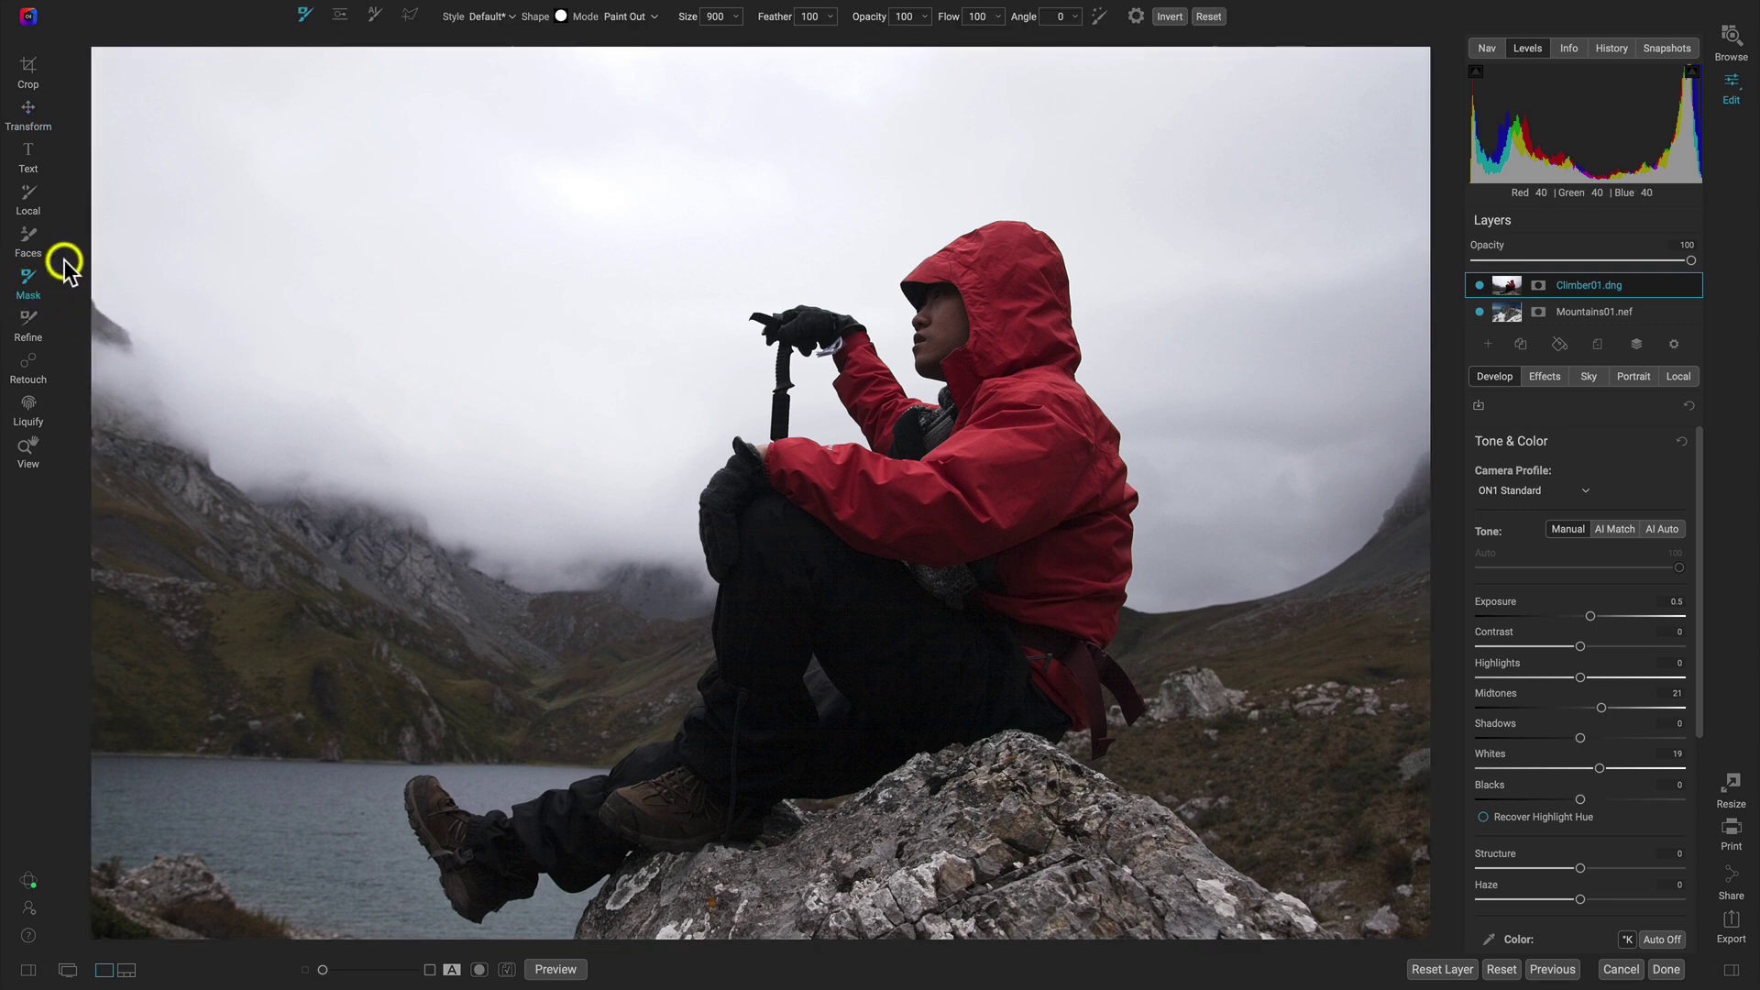
pyautogui.click(376, 16)
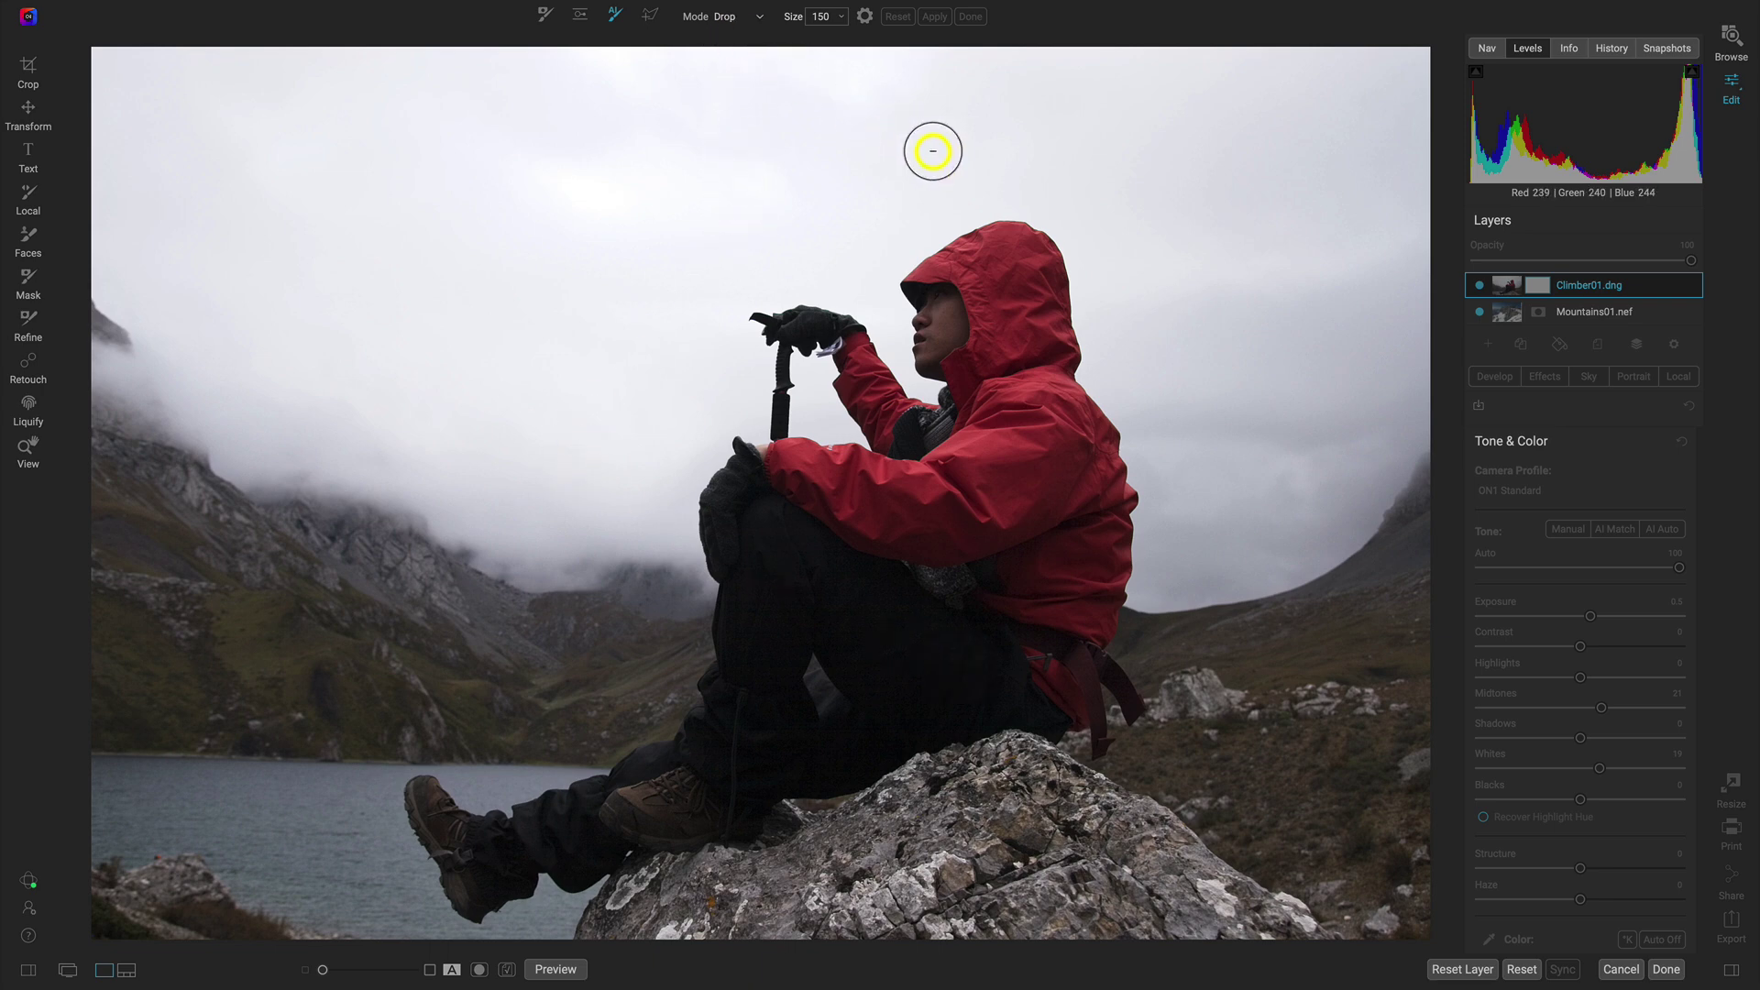
pyautogui.press(']')
pyautogui.press(']')
pyautogui.press(']')
pyautogui.press(']')
pyautogui.moveTo(1296, 129)
pyautogui.mouseDown()
pyautogui.moveTo(1243, 129)
pyautogui.moveTo(1361, 110)
pyautogui.moveTo(1385, 210)
pyautogui.moveTo(1326, 461)
pyautogui.moveTo(1339, 713)
pyautogui.moveTo(1413, 872)
pyautogui.moveTo(1400, 824)
pyautogui.moveTo(1275, 752)
pyautogui.moveTo(1270, 633)
pyautogui.moveTo(1228, 627)
pyautogui.moveTo(1263, 530)
pyautogui.moveTo(1252, 360)
pyautogui.moveTo(1303, 297)
pyautogui.moveTo(1401, 498)
pyautogui.moveTo(1425, 687)
pyautogui.moveTo(1252, 129)
pyautogui.moveTo(1177, 54)
pyautogui.moveTo(138, 74)
pyautogui.mouseUp()
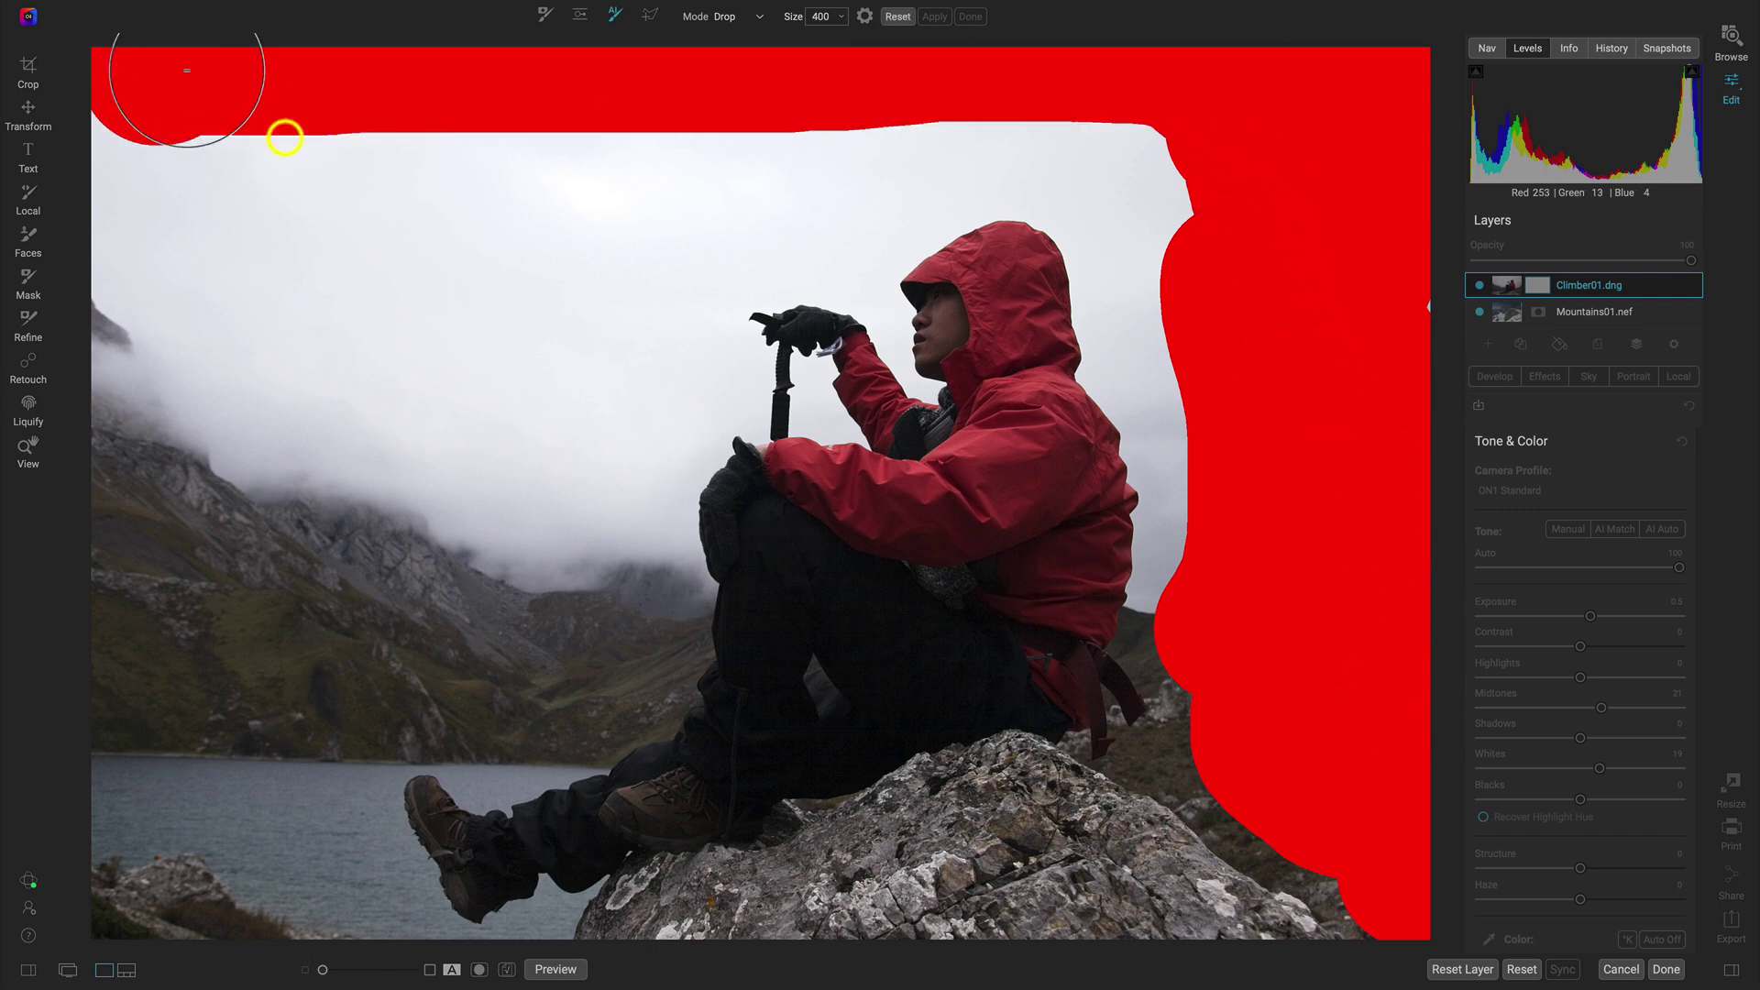
pyautogui.moveTo(596, 239)
pyautogui.mouseDown()
pyautogui.moveTo(369, 523)
pyautogui.moveTo(24, 891)
pyautogui.moveTo(64, 951)
pyautogui.moveTo(296, 939)
pyautogui.moveTo(311, 916)
pyautogui.moveTo(121, 746)
pyautogui.moveTo(71, 338)
pyautogui.moveTo(75, 135)
pyautogui.moveTo(192, 279)
pyautogui.moveTo(232, 612)
pyautogui.moveTo(311, 132)
pyautogui.moveTo(598, 155)
pyautogui.moveTo(543, 422)
pyautogui.moveTo(278, 821)
pyautogui.moveTo(534, 615)
pyautogui.moveTo(574, 483)
pyautogui.moveTo(779, 135)
pyautogui.moveTo(1141, 118)
pyautogui.moveTo(1167, 209)
pyautogui.moveTo(689, 770)
pyautogui.moveTo(513, 699)
pyautogui.moveTo(333, 865)
pyautogui.moveTo(361, 960)
pyautogui.moveTo(652, 273)
pyautogui.moveTo(672, 146)
pyautogui.moveTo(740, 53)
pyautogui.mouseUp()
# Paint the climber's hood, legs, boots, arm and trekking pole to keep, shrinking the brush for detail
pyautogui.press('x')
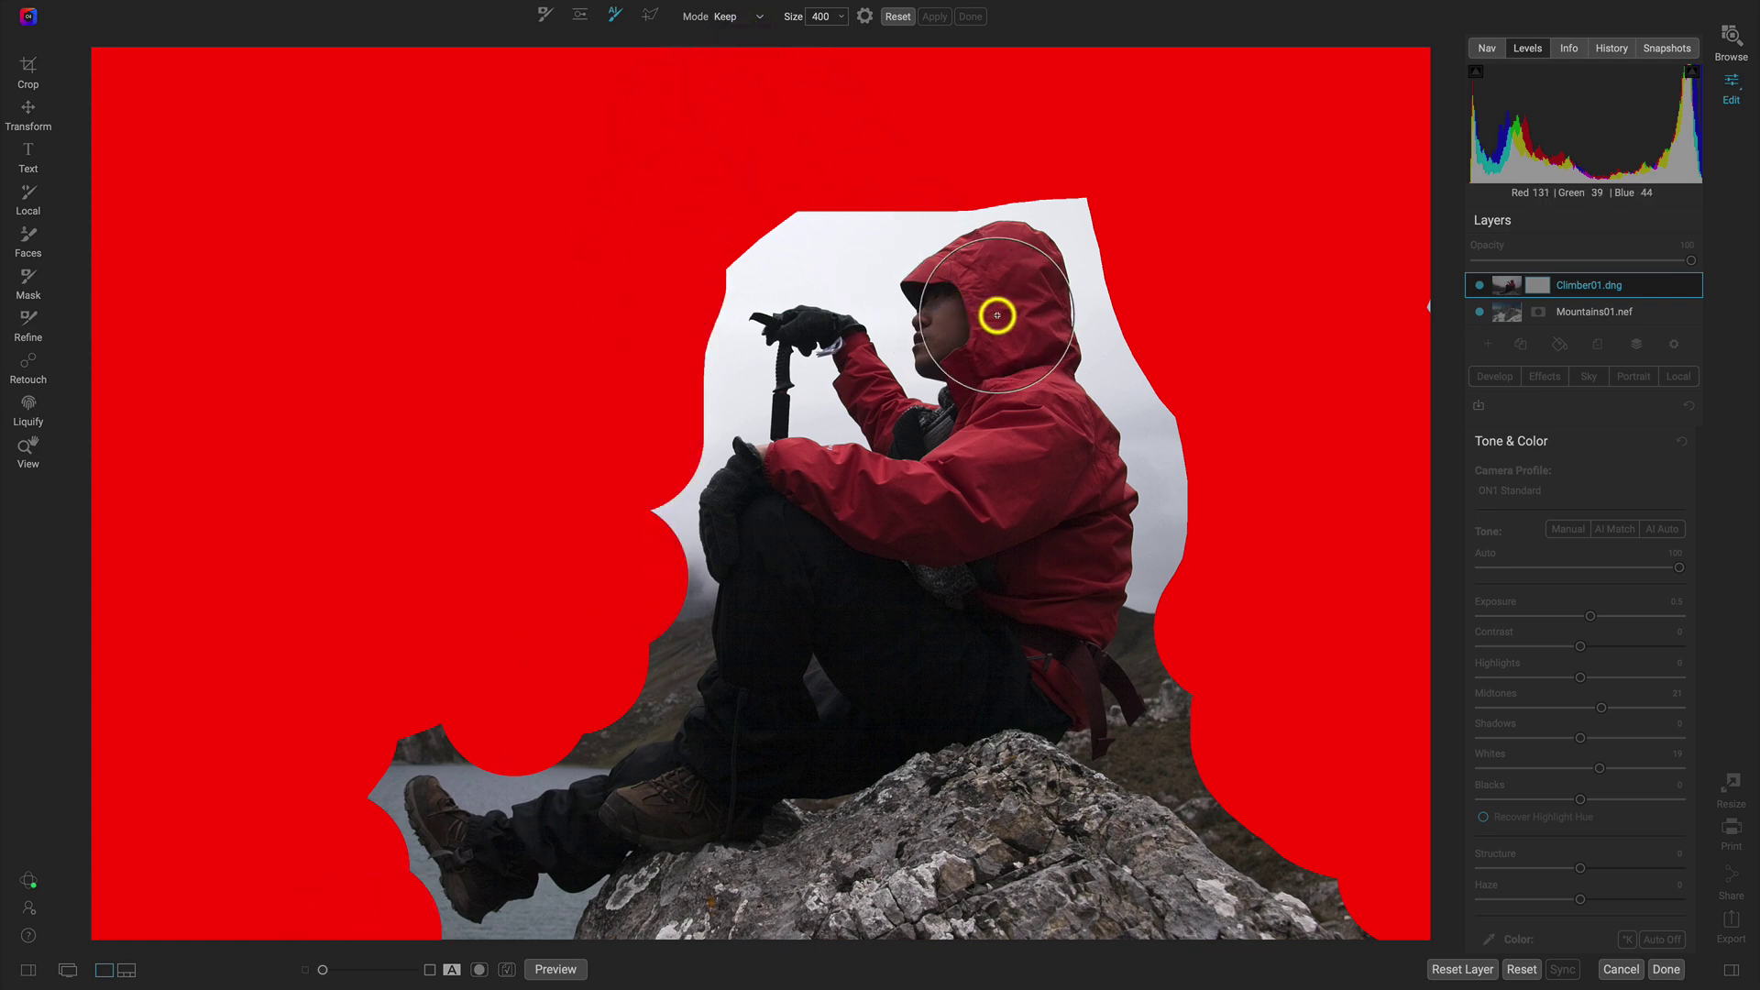
pyautogui.press('[')
pyautogui.press('[')
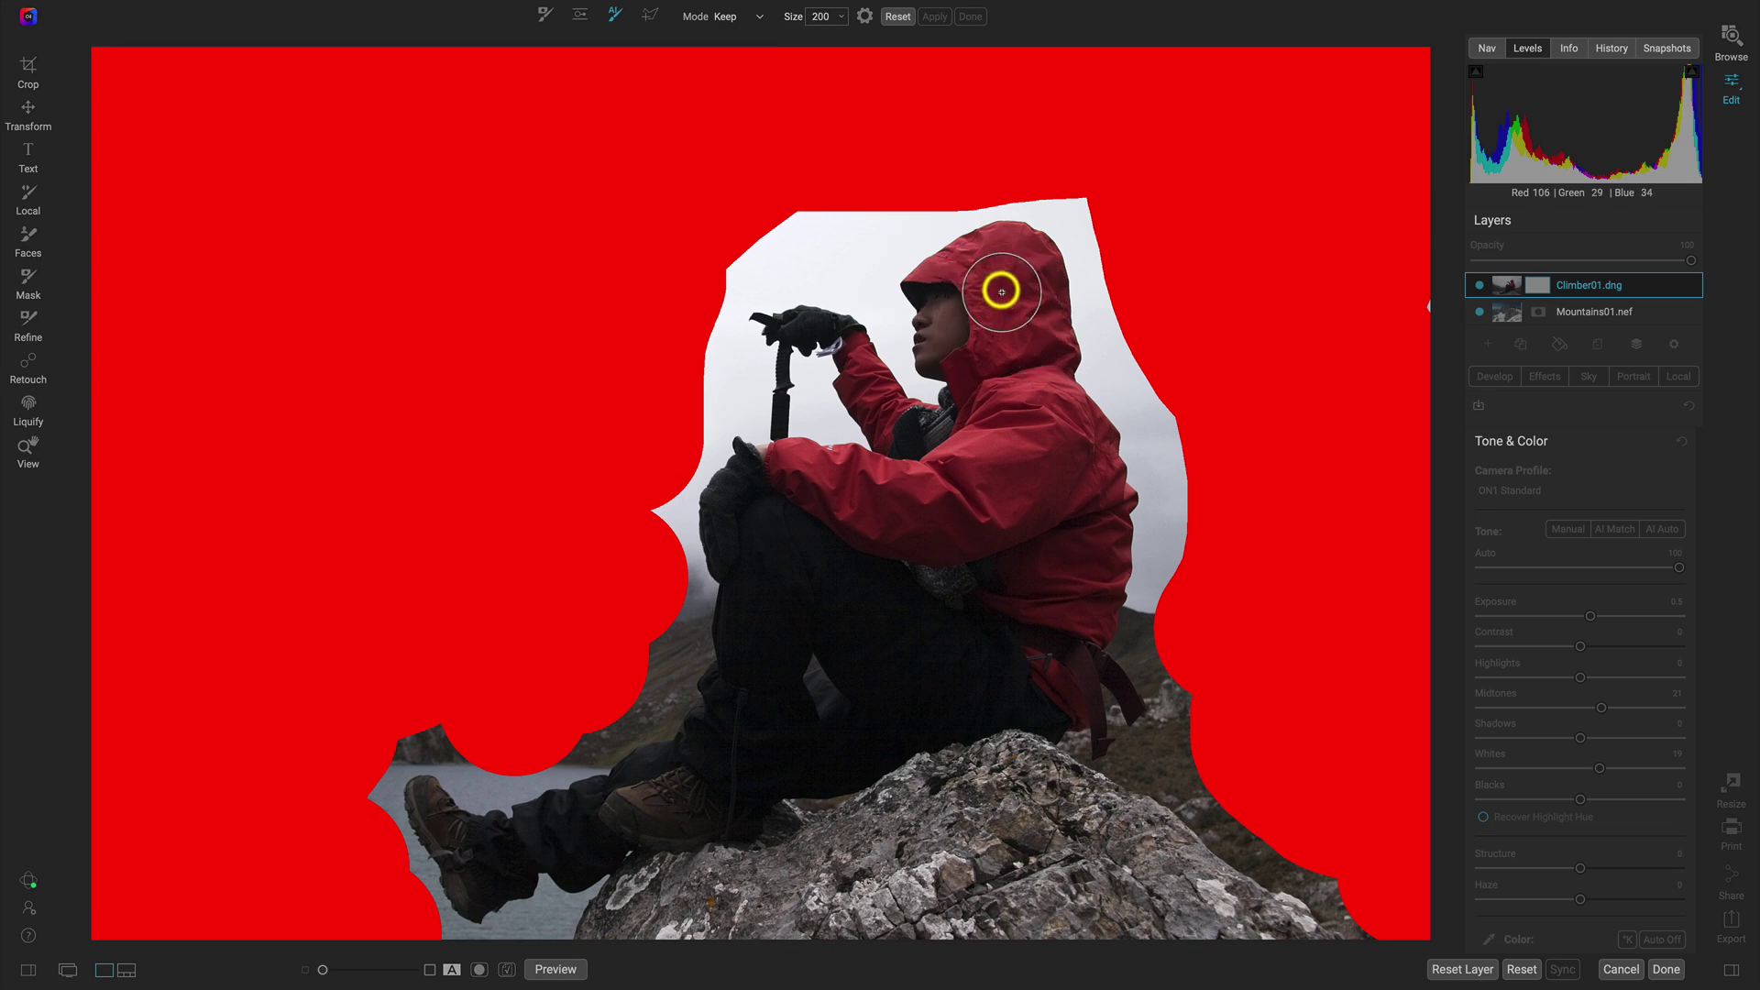
pyautogui.moveTo(1006, 280)
pyautogui.mouseDown()
pyautogui.moveTo(1056, 556)
pyautogui.moveTo(960, 774)
pyautogui.moveTo(1069, 896)
pyautogui.moveTo(1072, 847)
pyautogui.moveTo(1221, 924)
pyautogui.moveTo(645, 931)
pyautogui.moveTo(766, 774)
pyautogui.moveTo(935, 444)
pyautogui.moveTo(1073, 522)
pyautogui.moveTo(1031, 770)
pyautogui.mouseUp()
pyautogui.moveTo(868, 581)
pyautogui.mouseDown()
pyautogui.moveTo(765, 707)
pyautogui.moveTo(807, 641)
pyautogui.mouseUp()
pyautogui.press('[')
pyautogui.press('[')
pyautogui.press('[')
pyautogui.press('[')
pyautogui.moveTo(653, 812)
pyautogui.mouseDown()
pyautogui.moveTo(451, 838)
pyautogui.moveTo(581, 860)
pyautogui.moveTo(601, 921)
pyautogui.mouseUp()
pyautogui.press('[')
pyautogui.press('[')
pyautogui.moveTo(779, 327); pyautogui.dragTo(903, 431)
pyautogui.moveTo(925, 348); pyautogui.dragTo(970, 395)
pyautogui.moveTo(1096, 652)
pyautogui.mouseDown()
pyautogui.moveTo(1126, 694)
pyautogui.moveTo(1092, 680)
pyautogui.moveTo(1100, 736)
pyautogui.moveTo(1067, 714)
pyautogui.mouseUp()
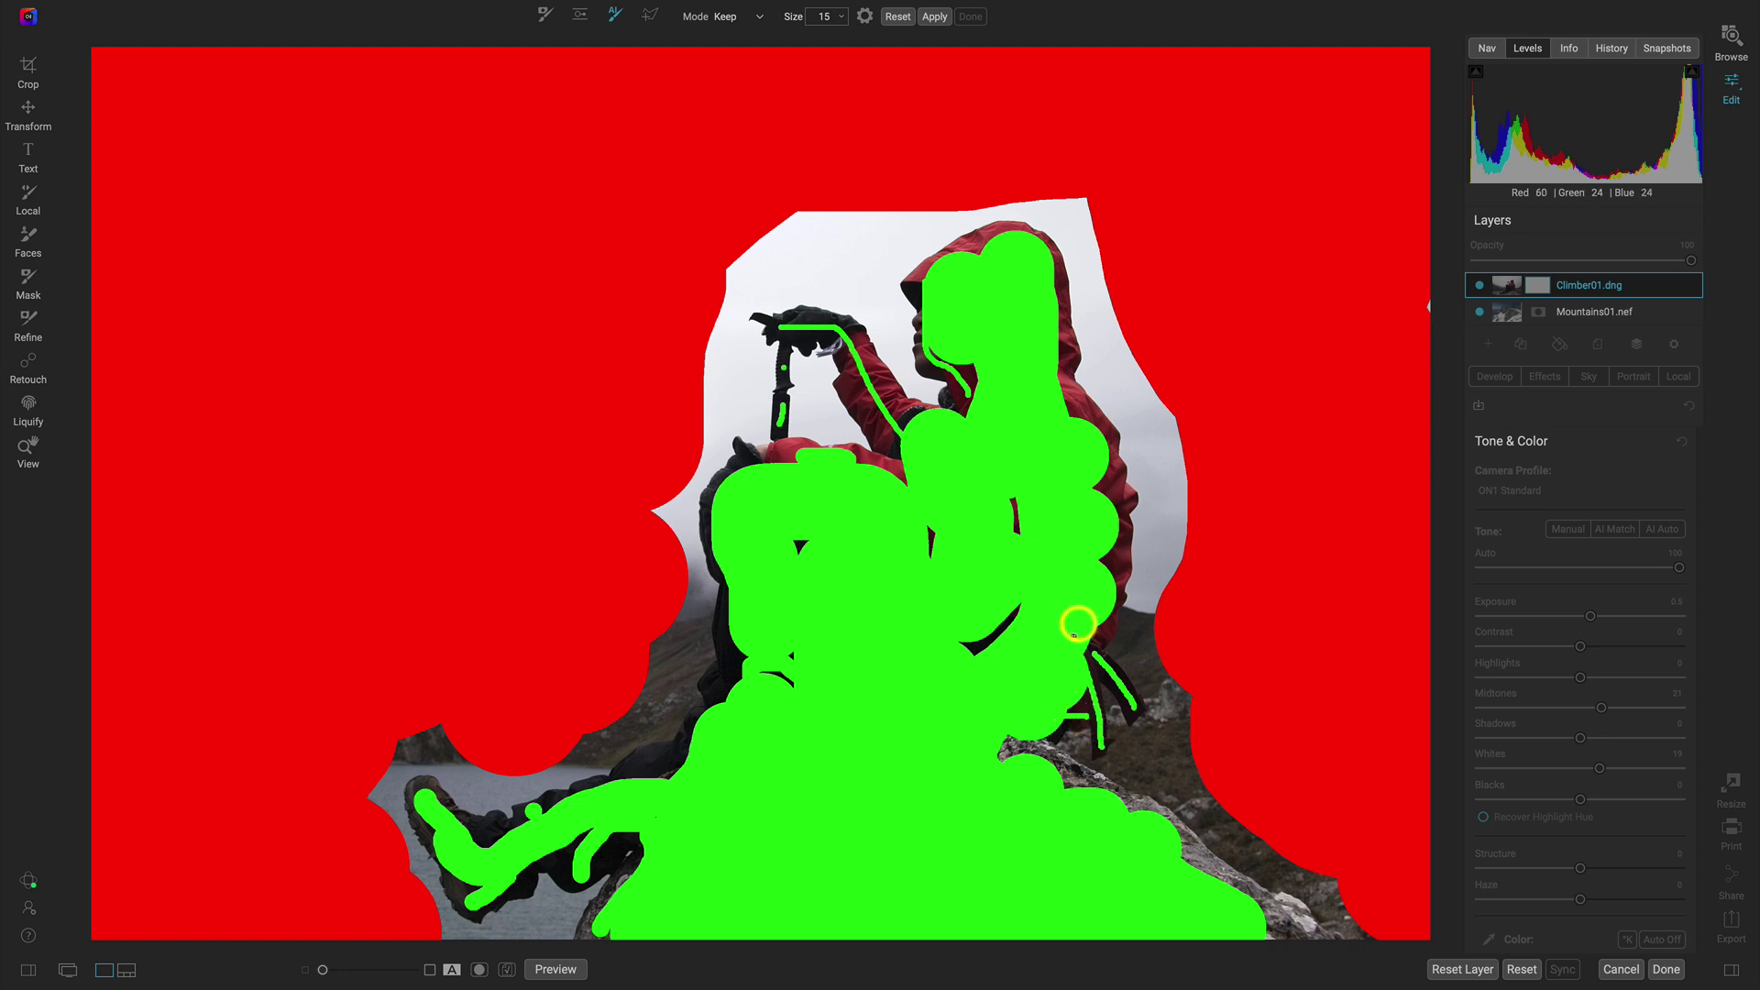
# Apply the mask, add keep strokes on the climber's right edge and rock, reapply, then finish
pyautogui.click(936, 16)
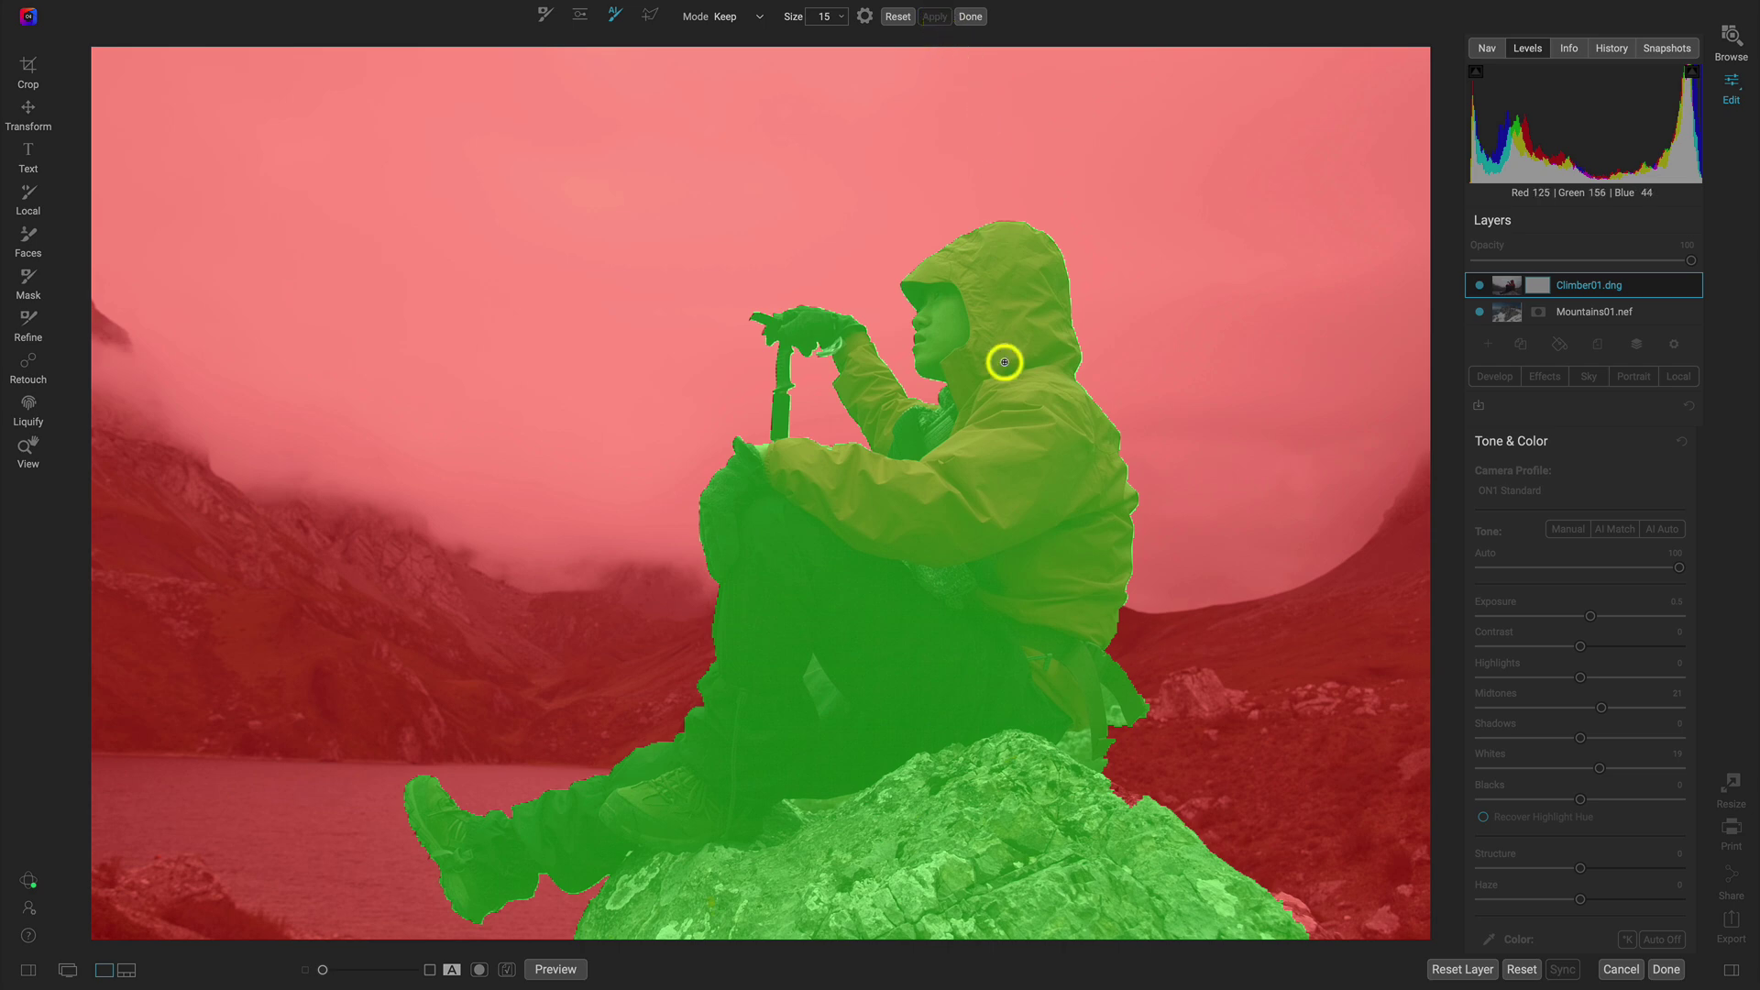
pyautogui.moveTo(1005, 362)
pyautogui.mouseDown()
pyautogui.moveTo(1144, 641)
pyautogui.moveTo(1130, 697)
pyautogui.moveTo(1116, 713)
pyautogui.moveTo(1107, 697)
pyautogui.moveTo(1123, 717)
pyautogui.moveTo(1108, 752)
pyautogui.moveTo(1109, 706)
pyautogui.mouseUp()
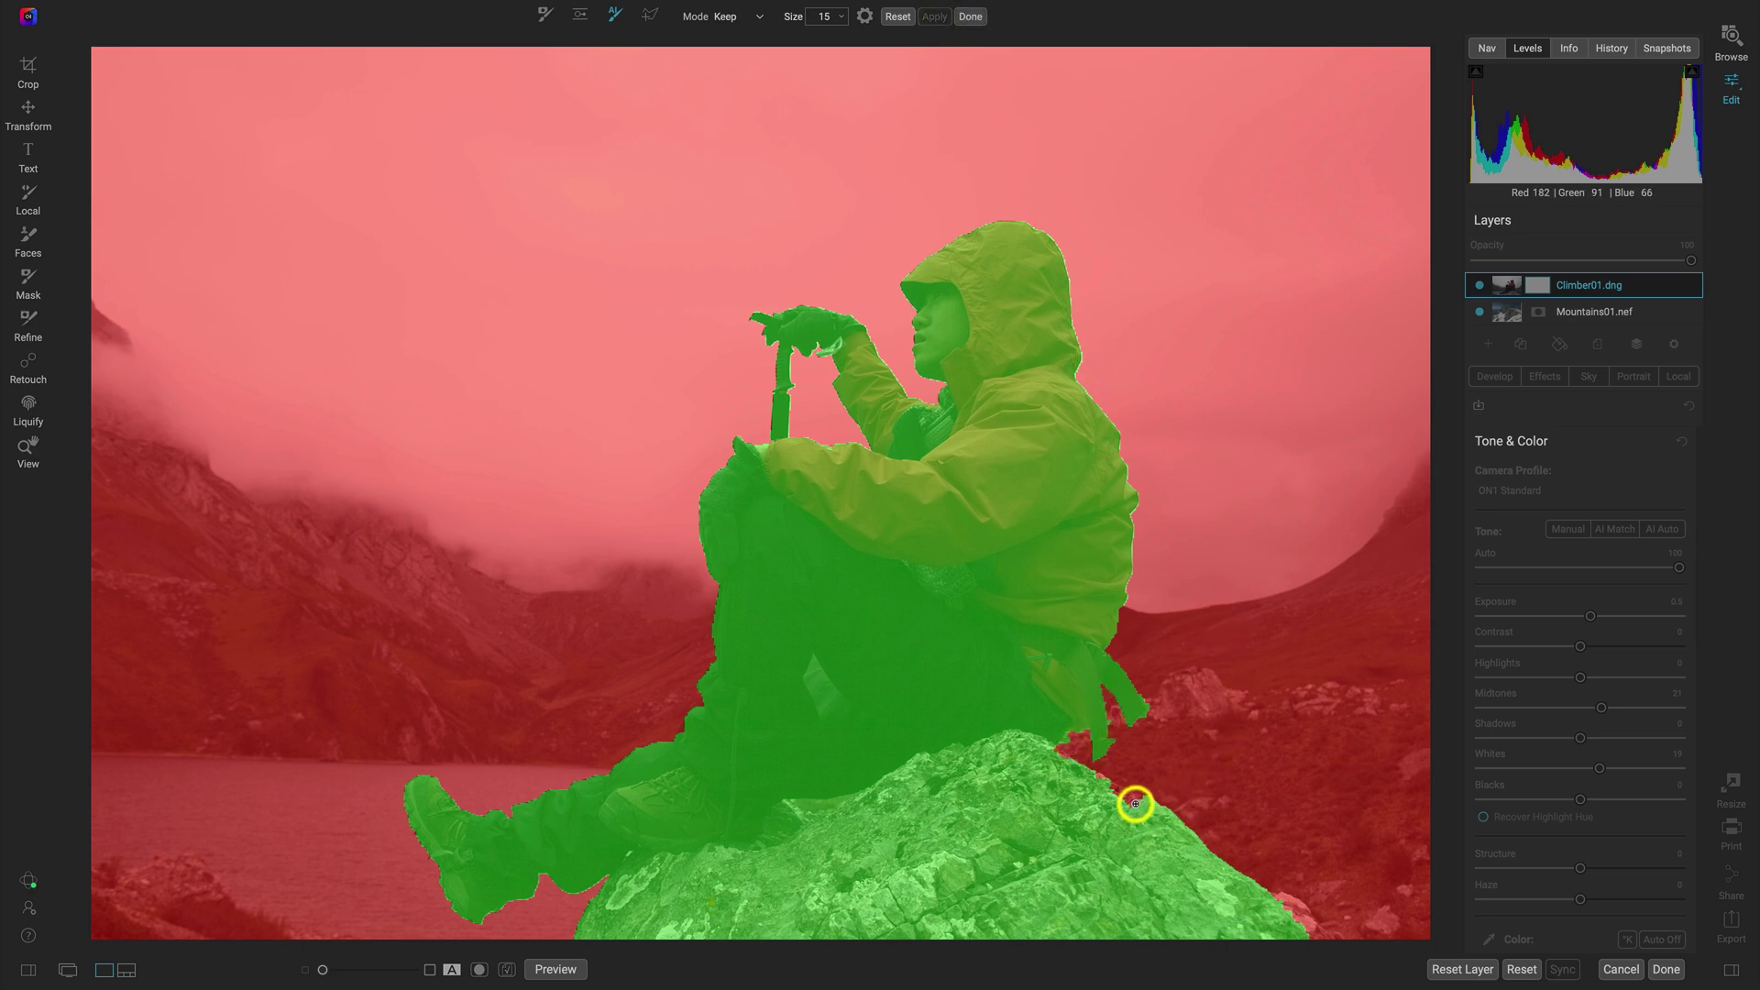
pyautogui.moveTo(1136, 801); pyautogui.dragTo(1060, 757)
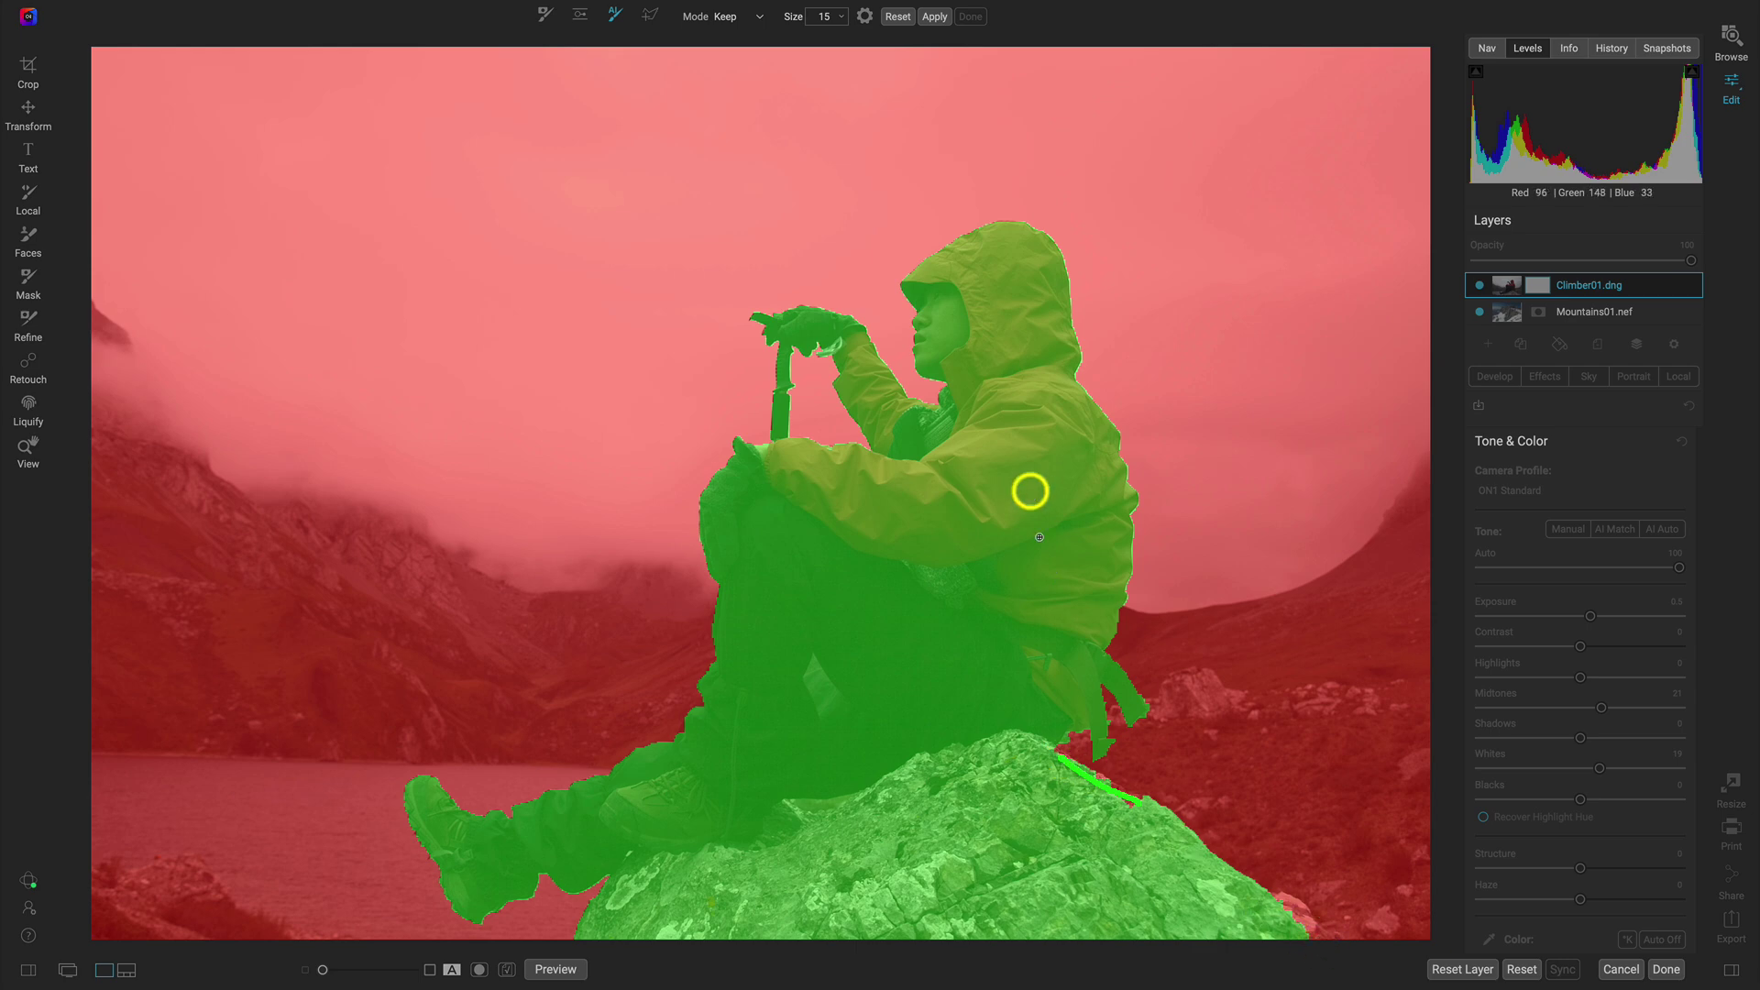
pyautogui.click(939, 17)
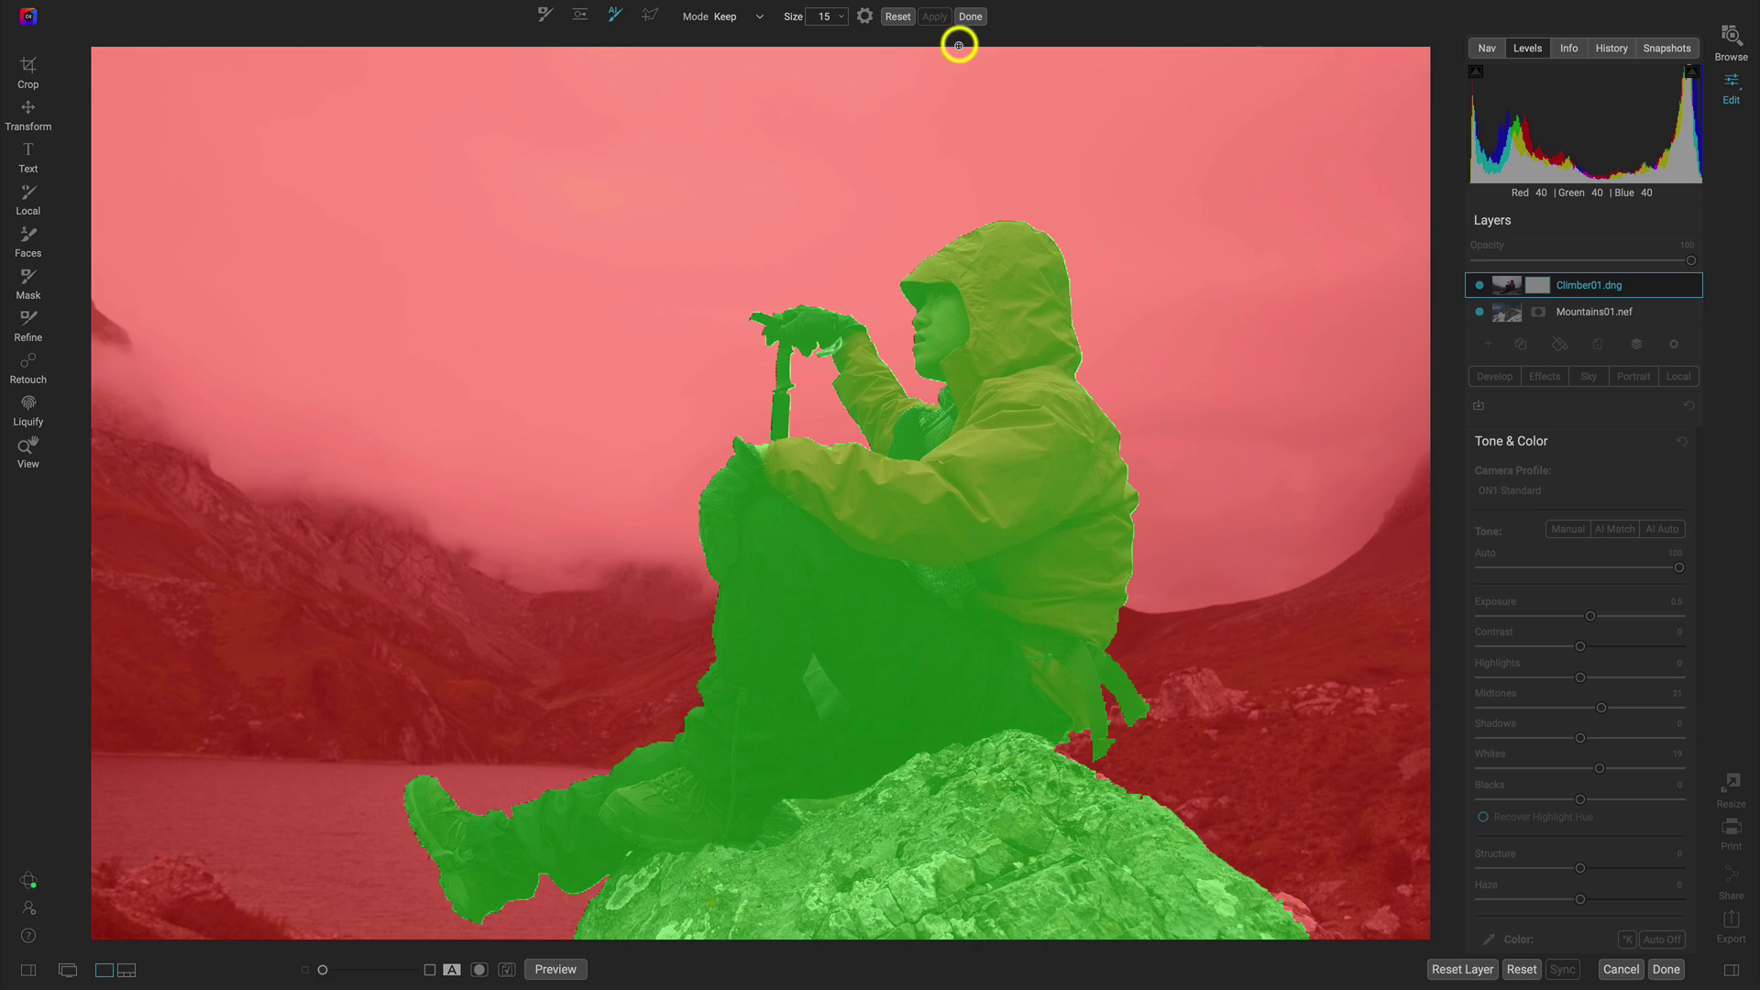
pyautogui.click(971, 17)
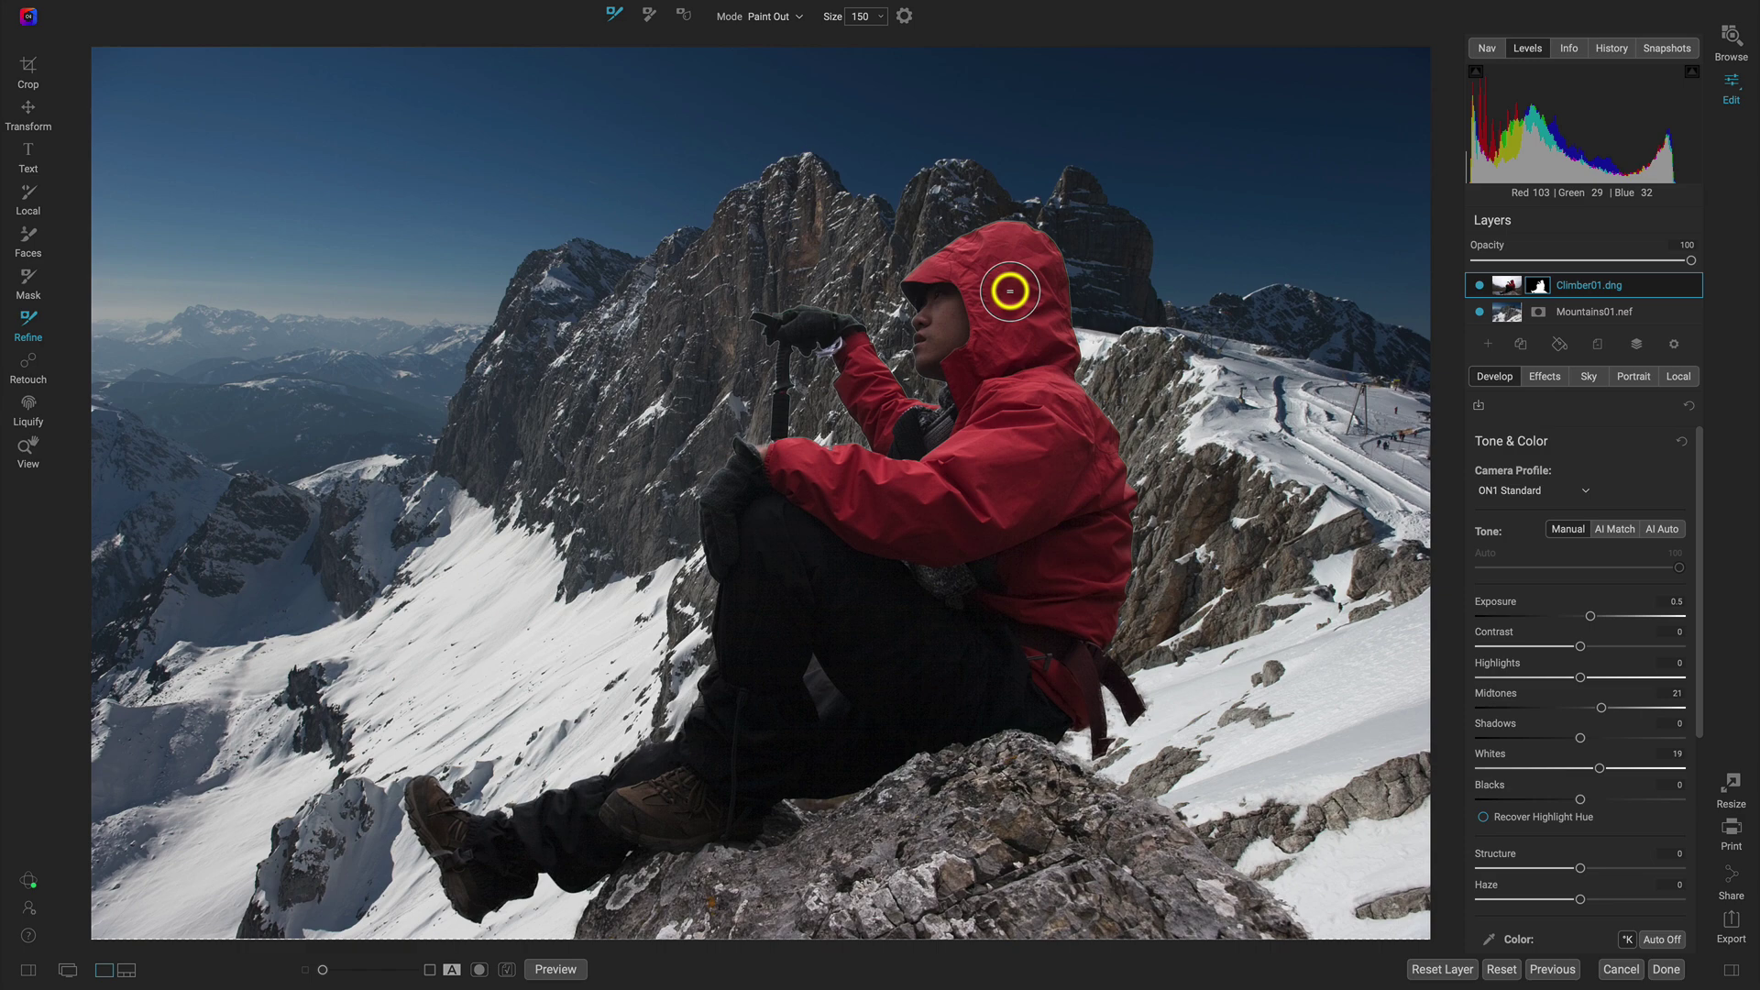
# Flip the climber layer horizontally and drag it toward the left side of the scene
pyautogui.press('v')
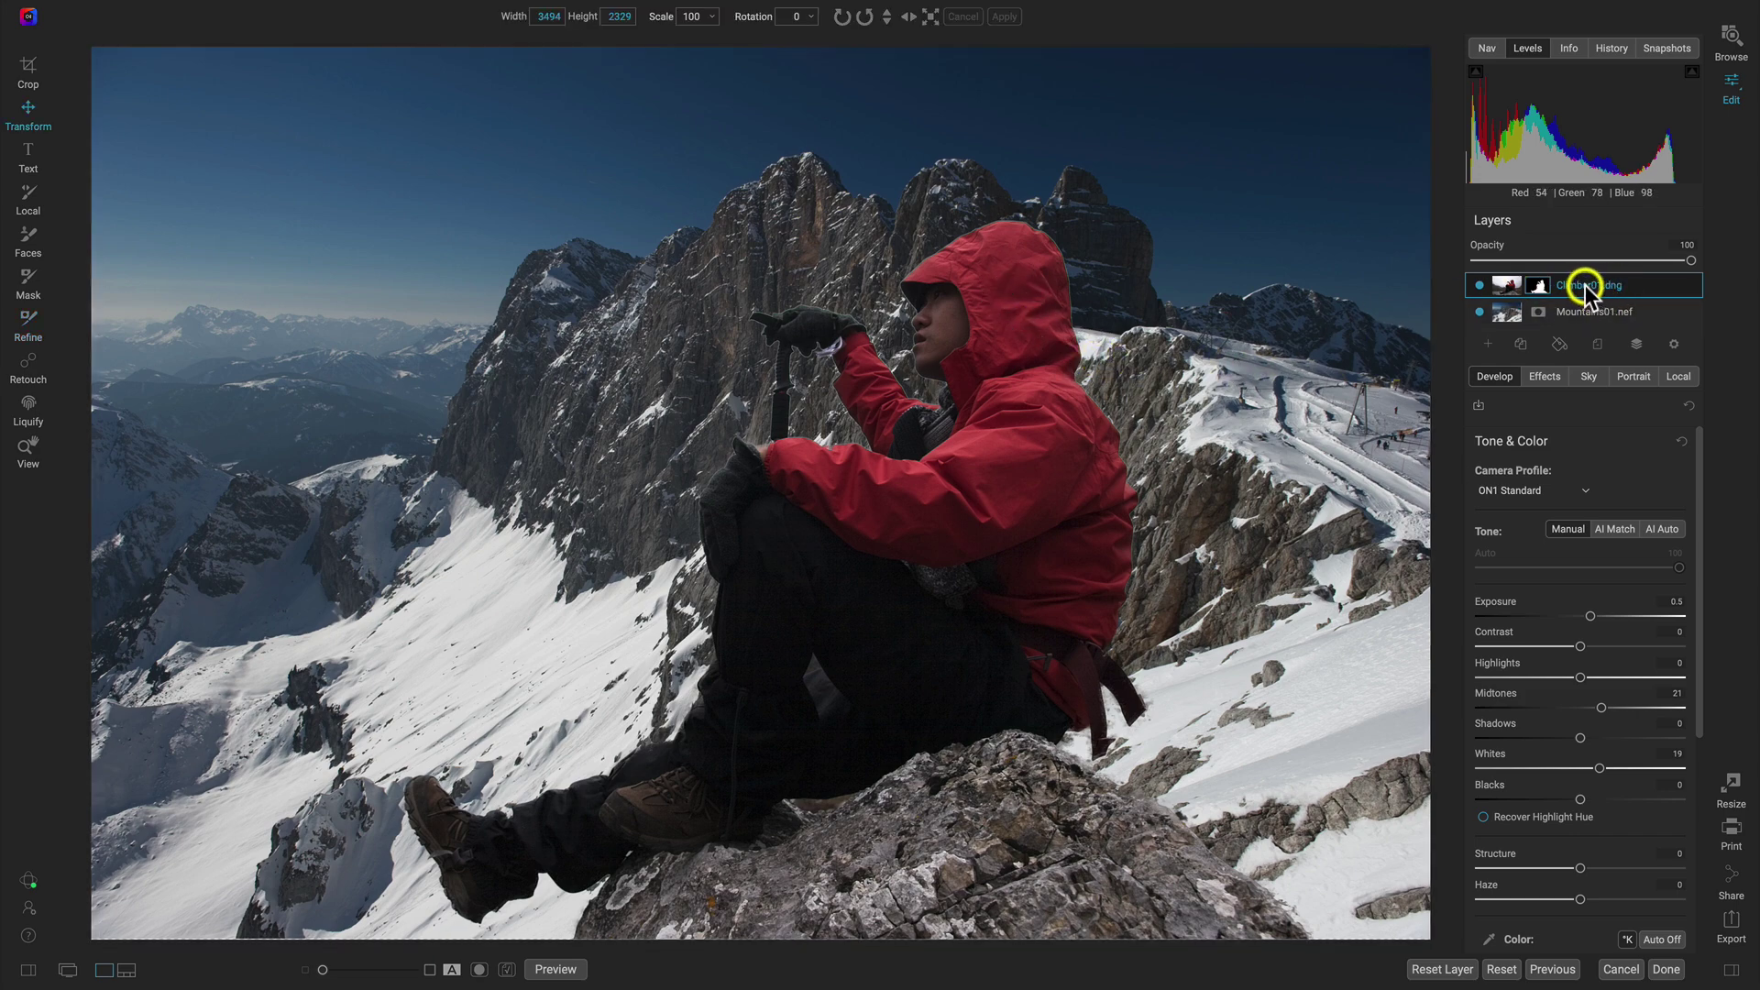
pyautogui.moveTo(1008, 382)
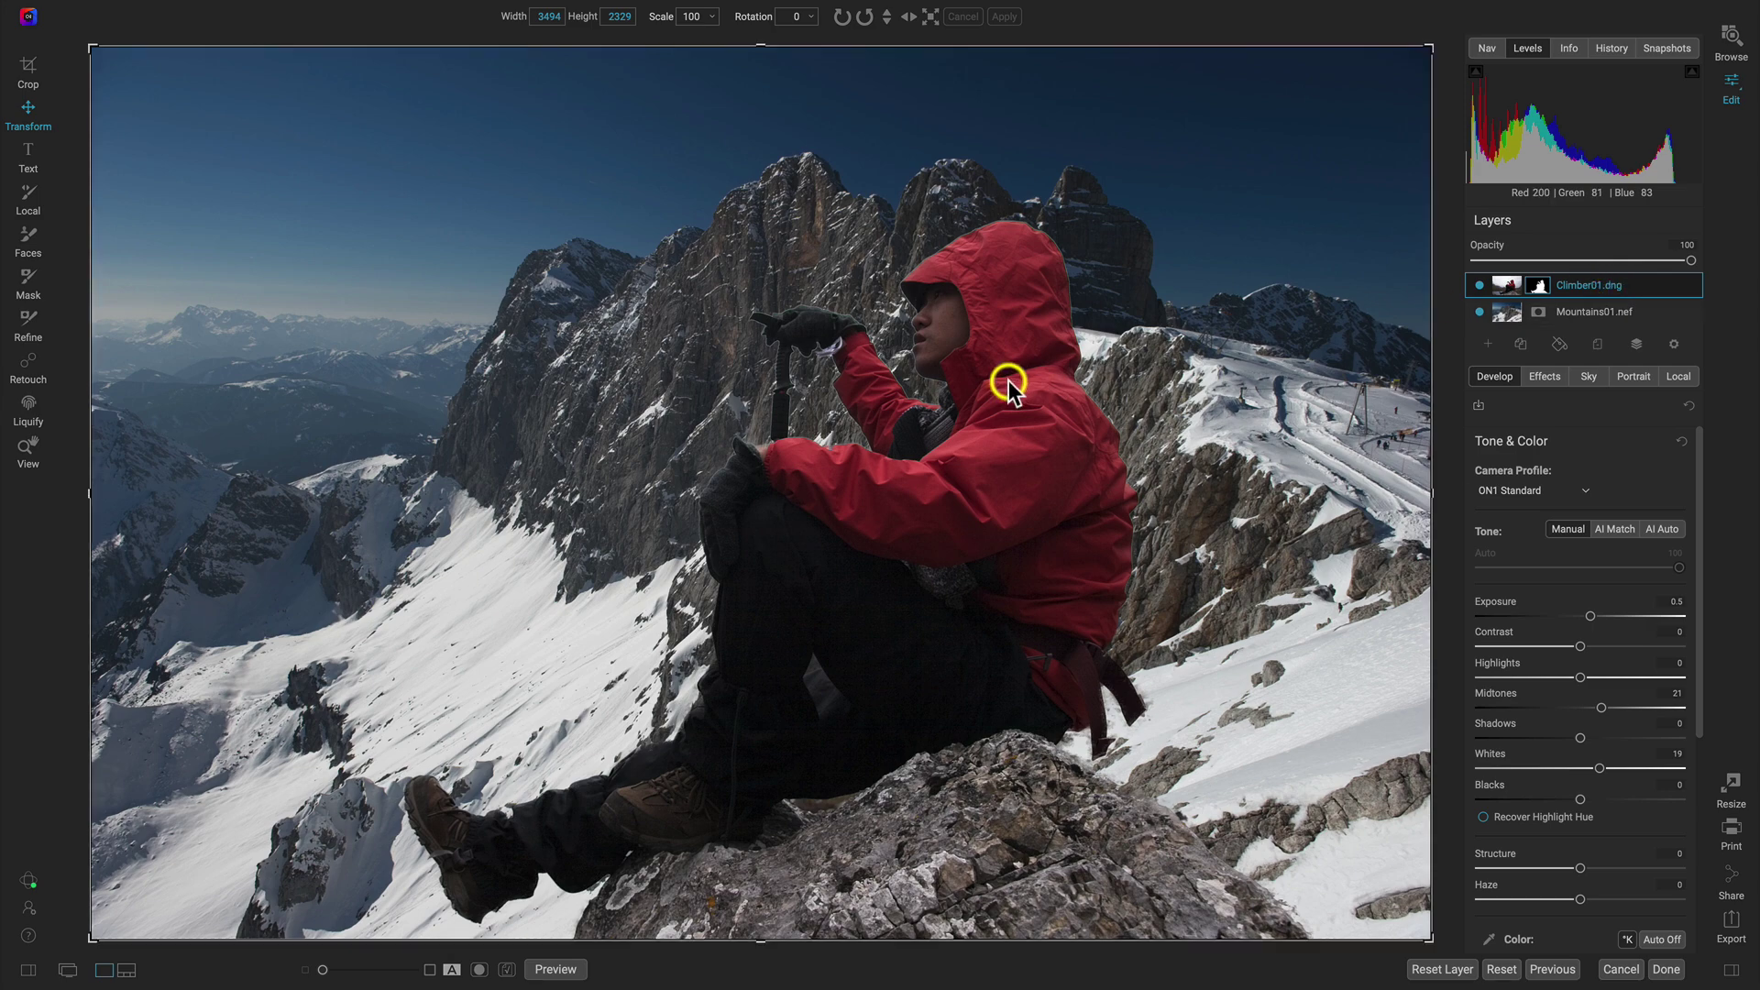
pyautogui.click(906, 18)
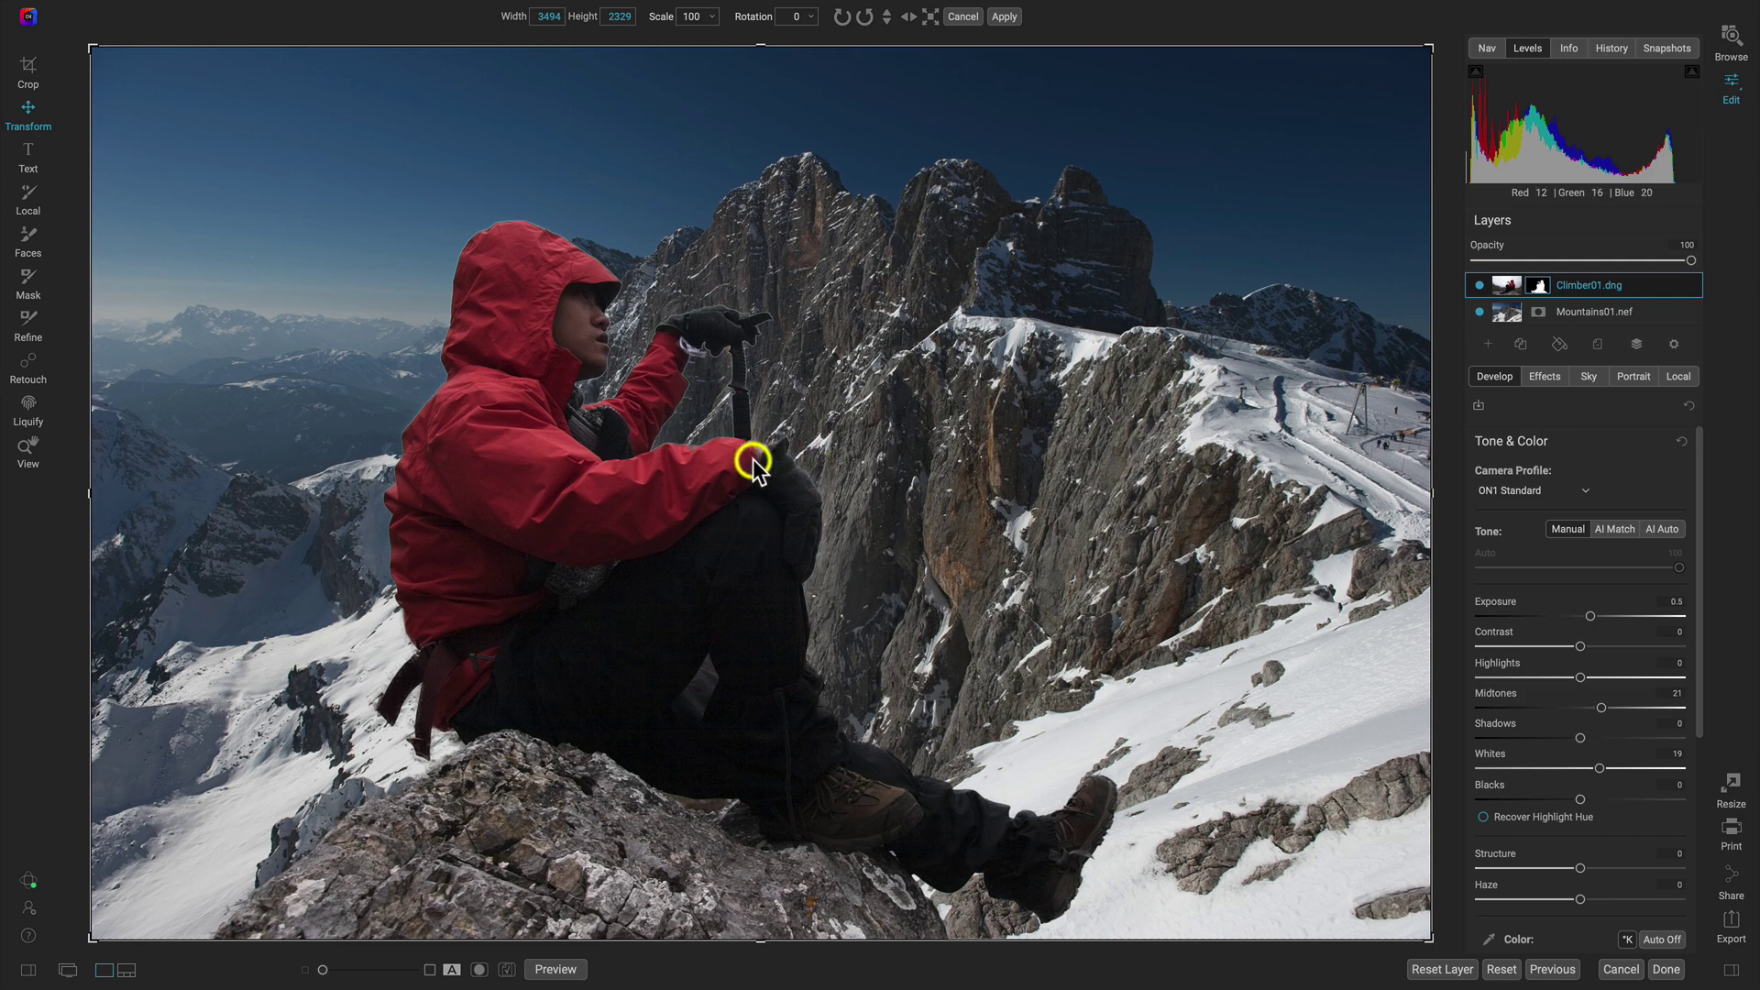
pyautogui.moveTo(715, 568); pyautogui.dragTo(514, 583)
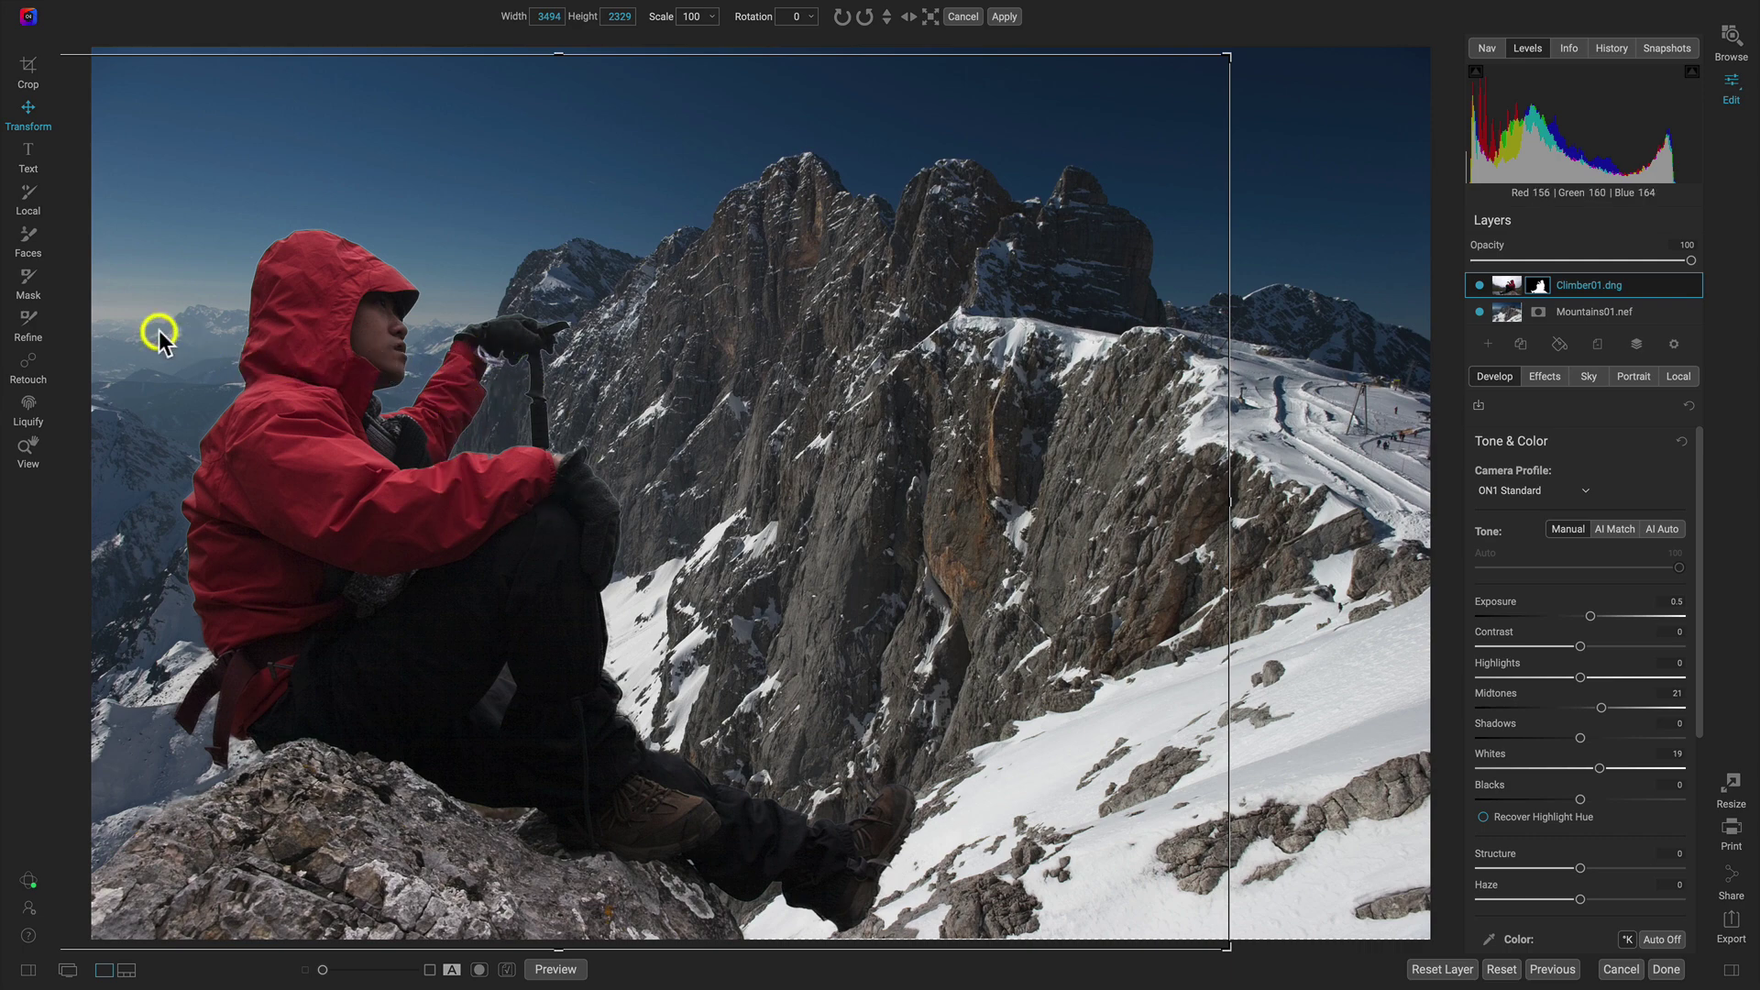
pyautogui.click(26, 330)
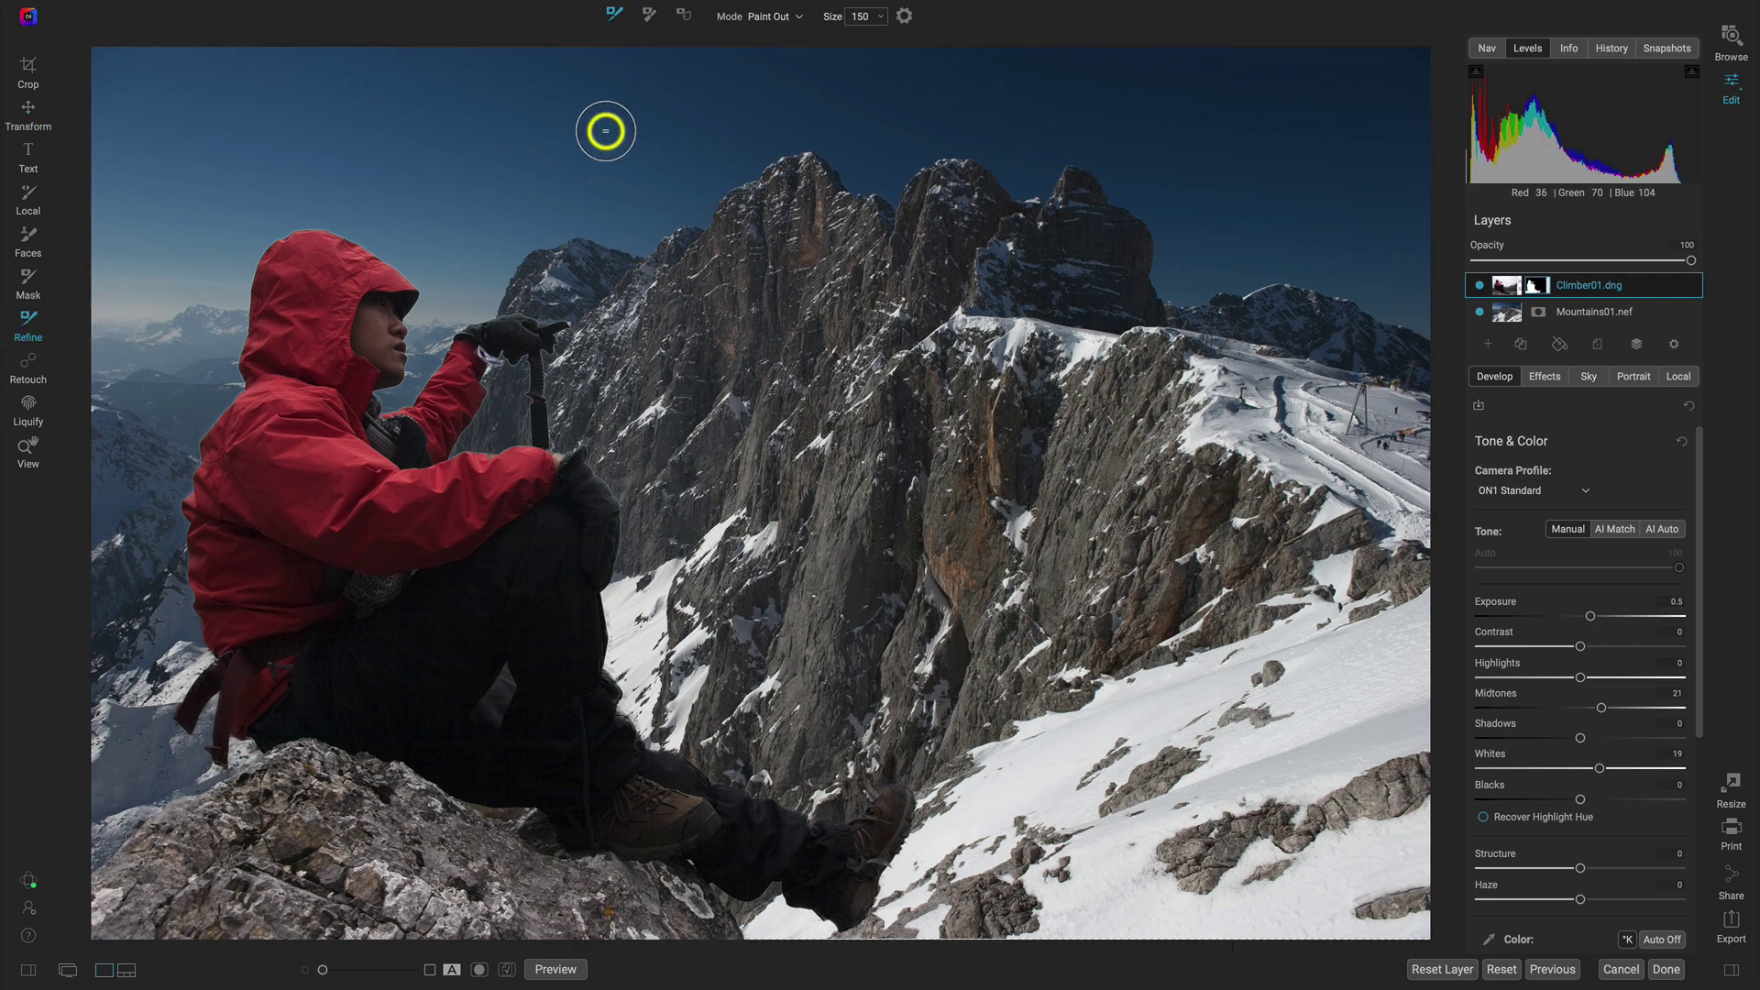
# Choose the Refine brush's Remove mode, then raise the climber's Exposure to 0.75
pyautogui.click(649, 16)
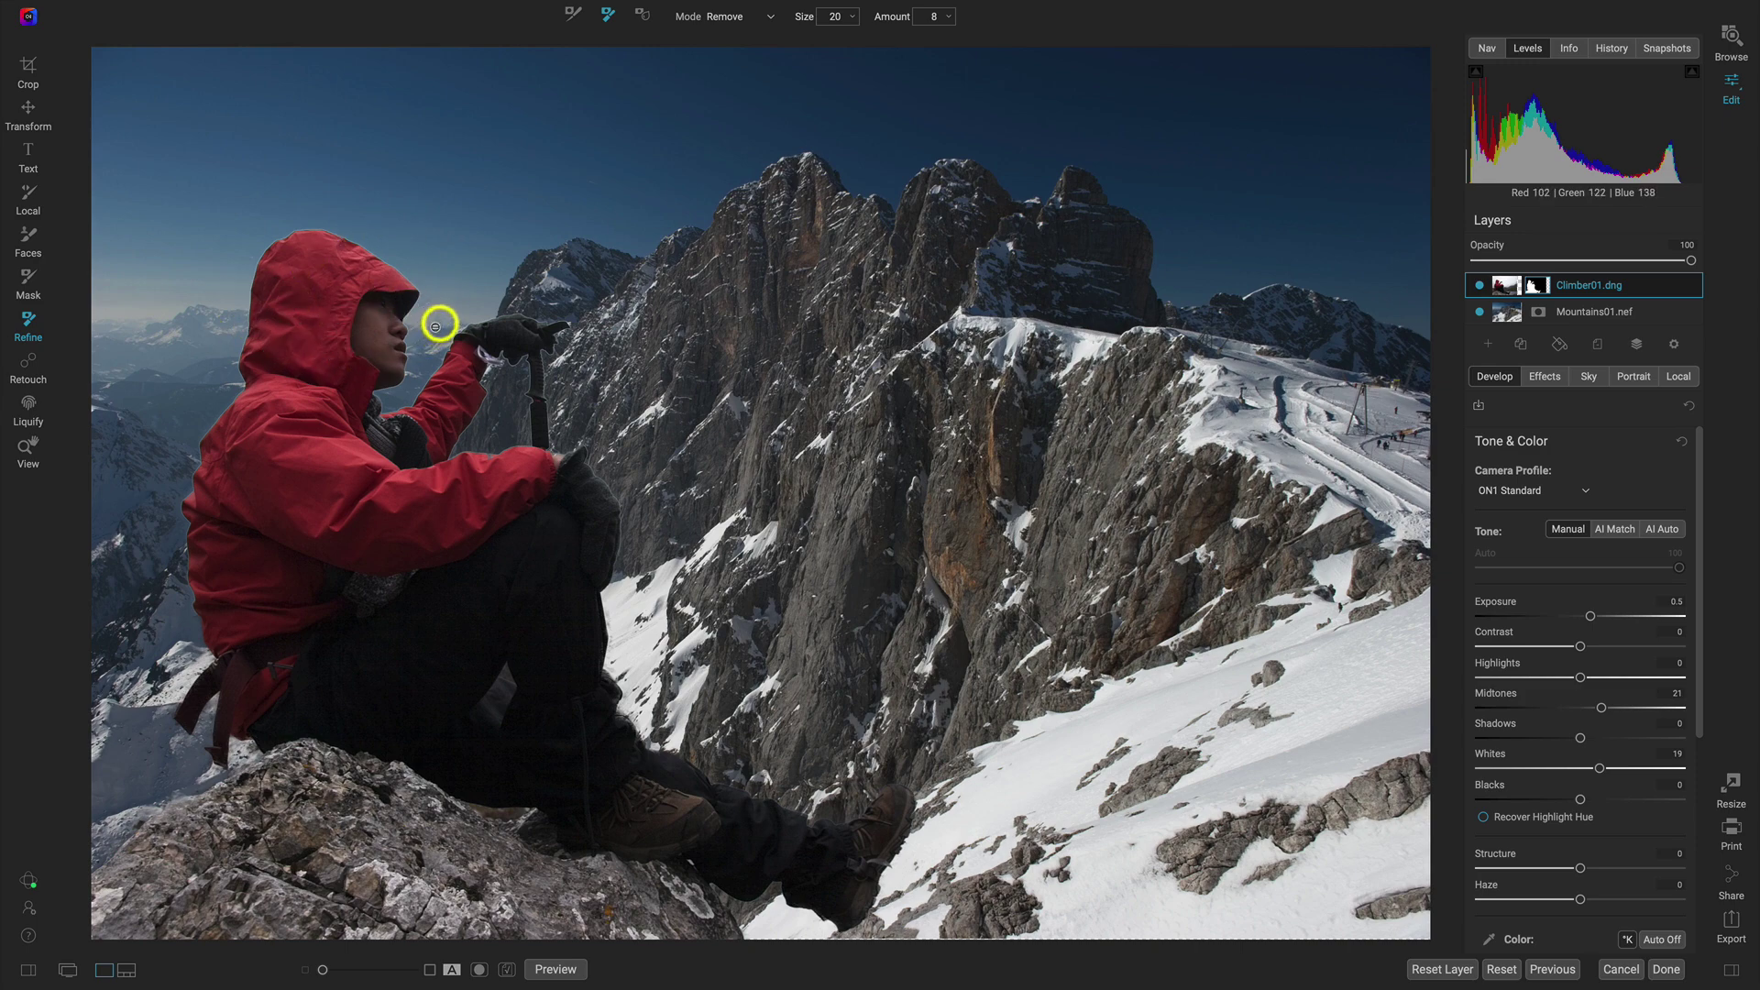
pyautogui.click(608, 18)
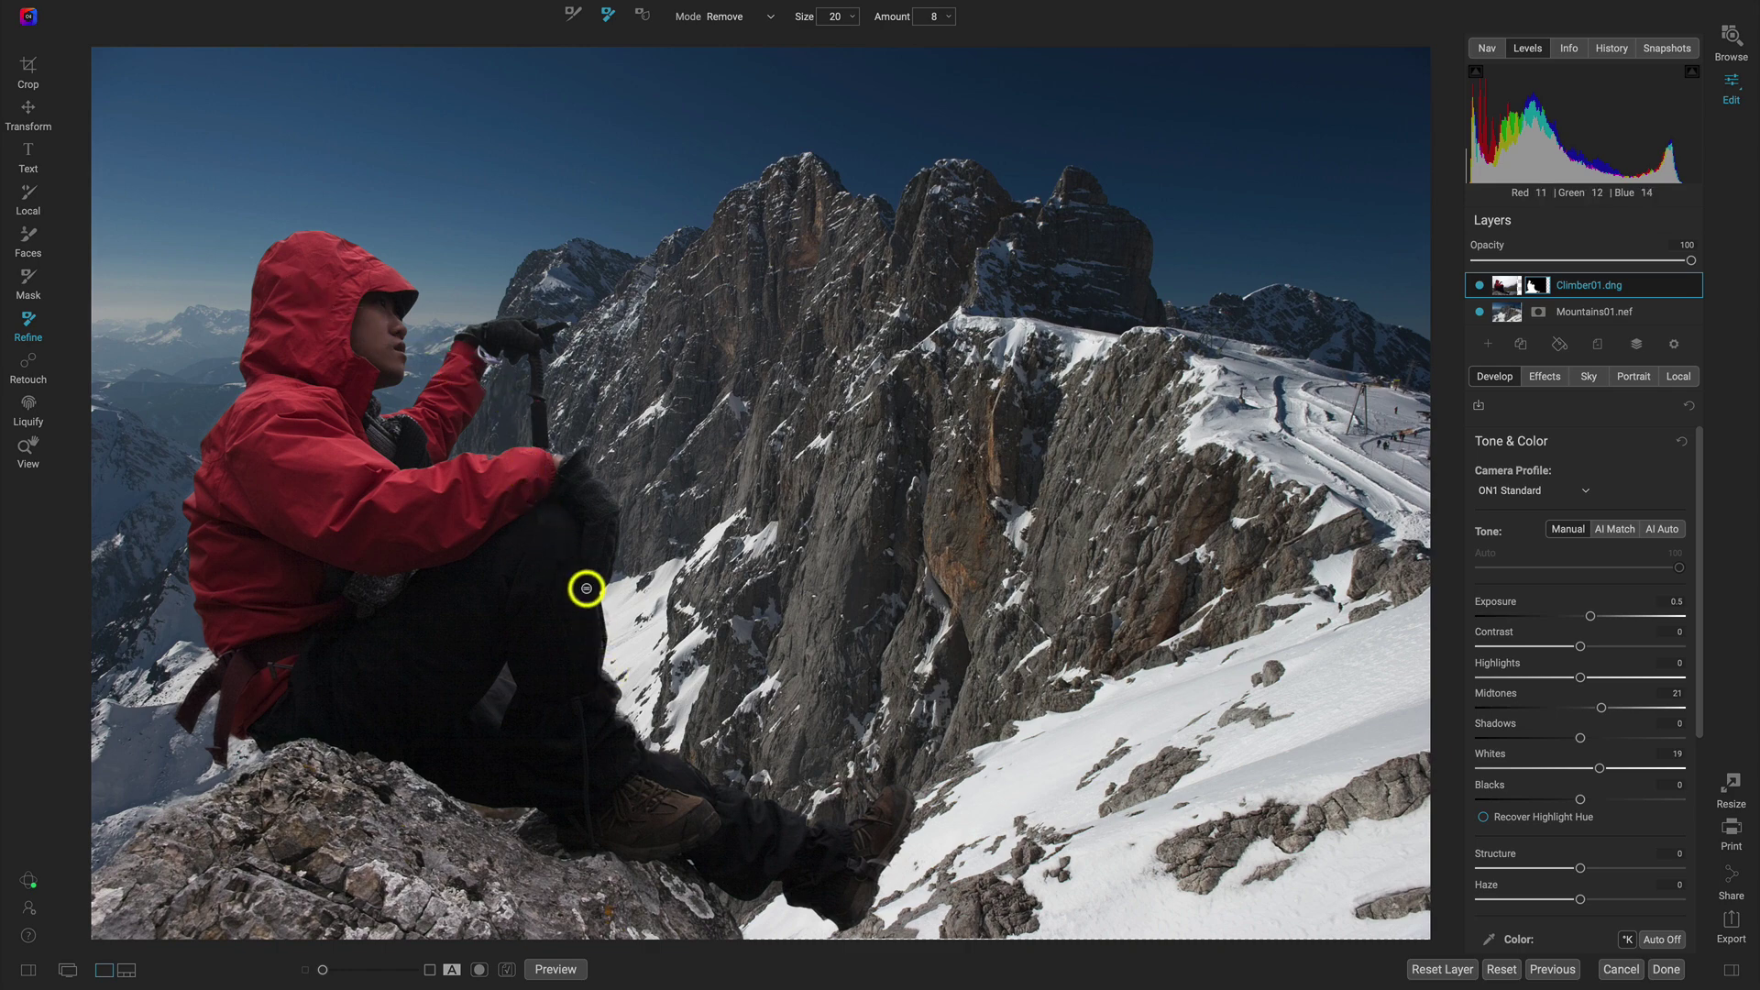
pyautogui.press('z')
pyautogui.moveTo(1591, 616); pyautogui.dragTo(1595, 617)
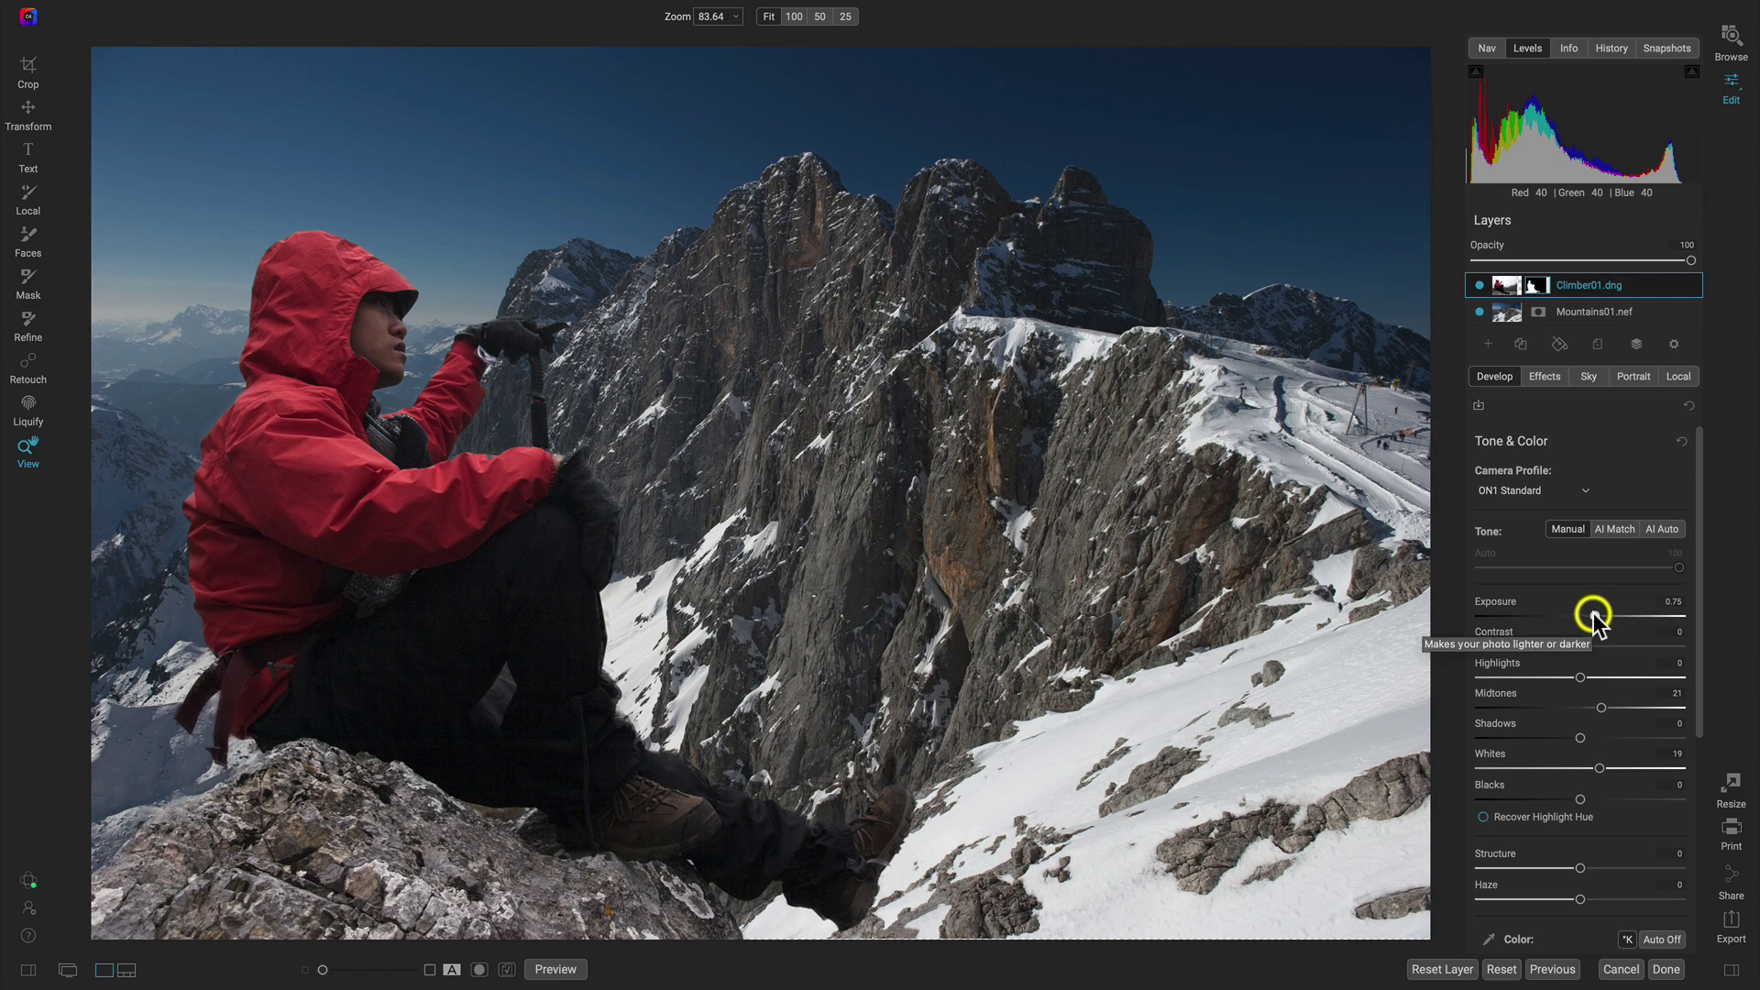
# Select the Mountains01.nef layer and show its Effects filters
pyautogui.click(1591, 310)
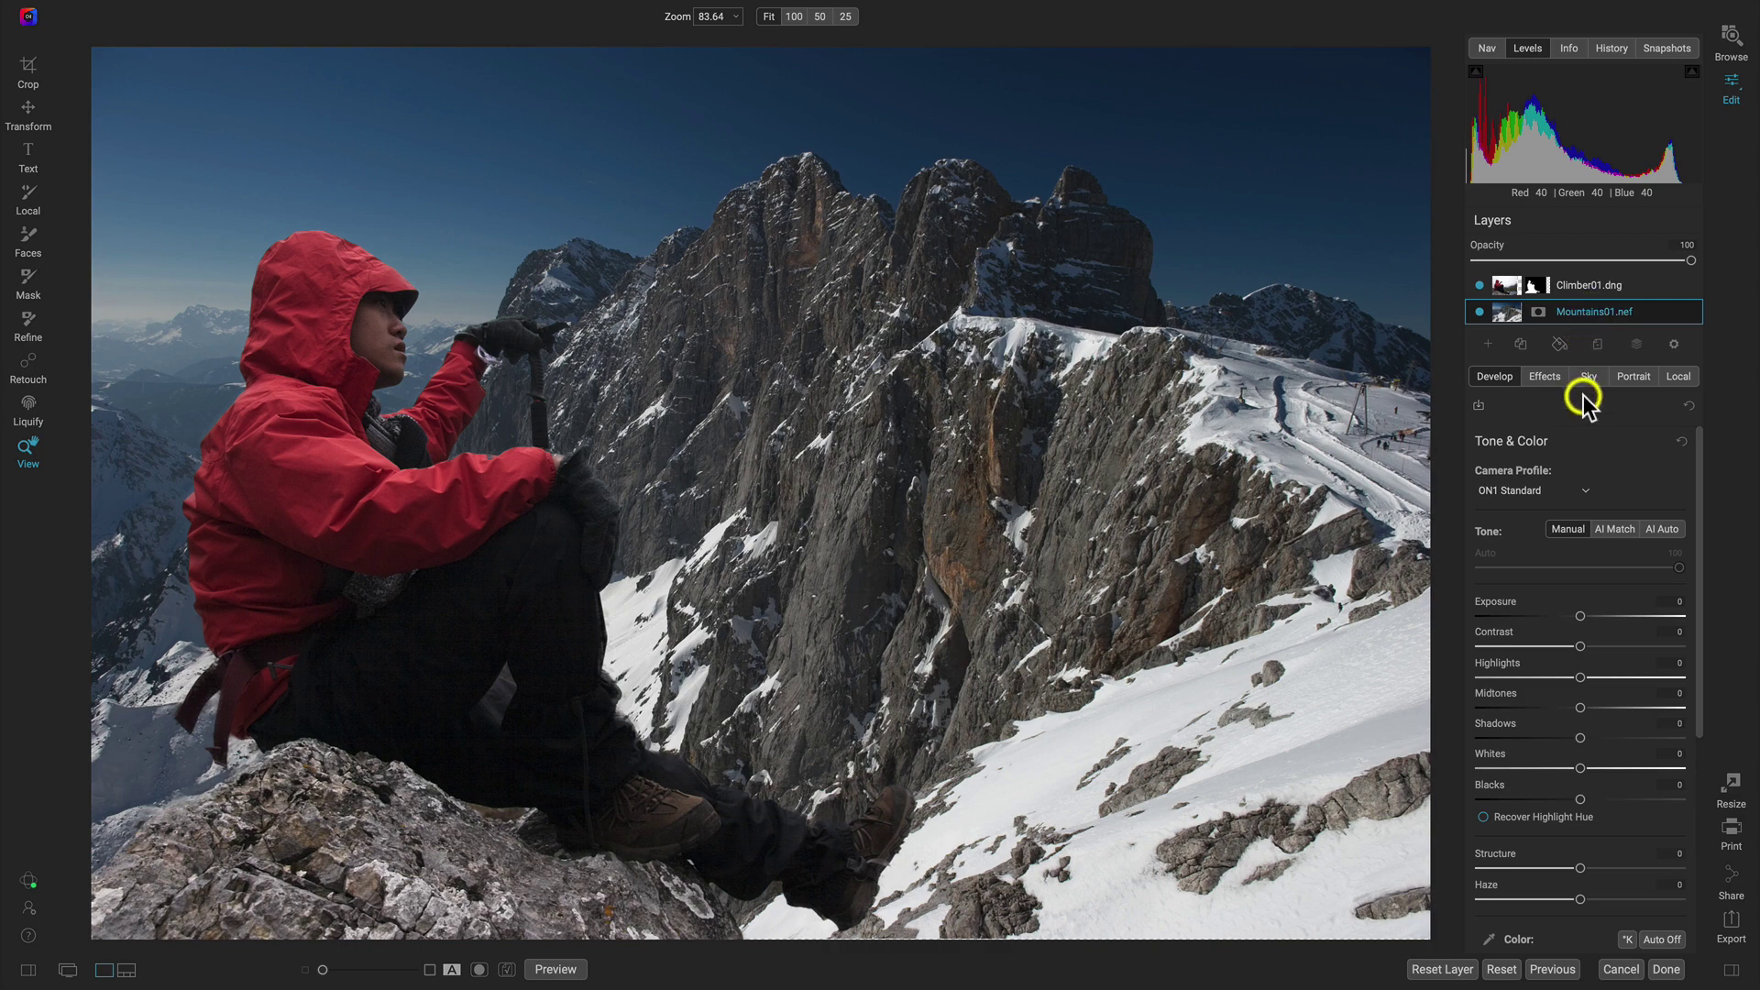
pyautogui.click(1547, 377)
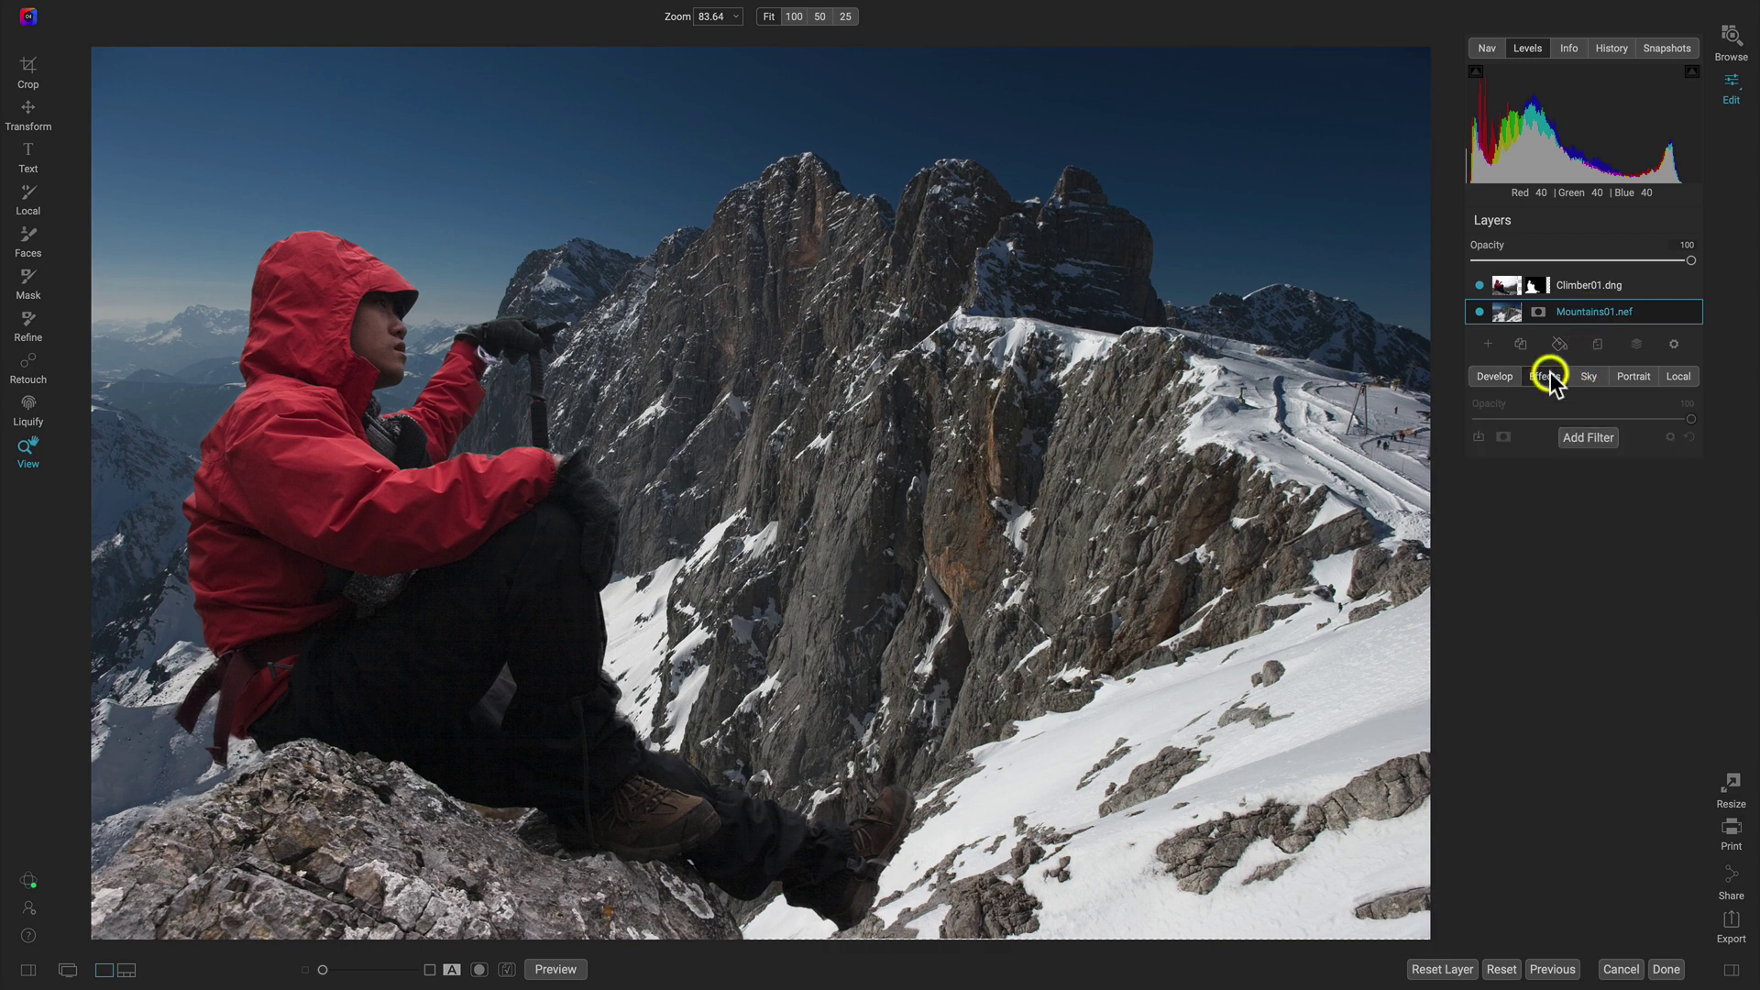
# Add a Lens Blur filter to the mountain background with the Bokeh Sharp style
pyautogui.click(1586, 437)
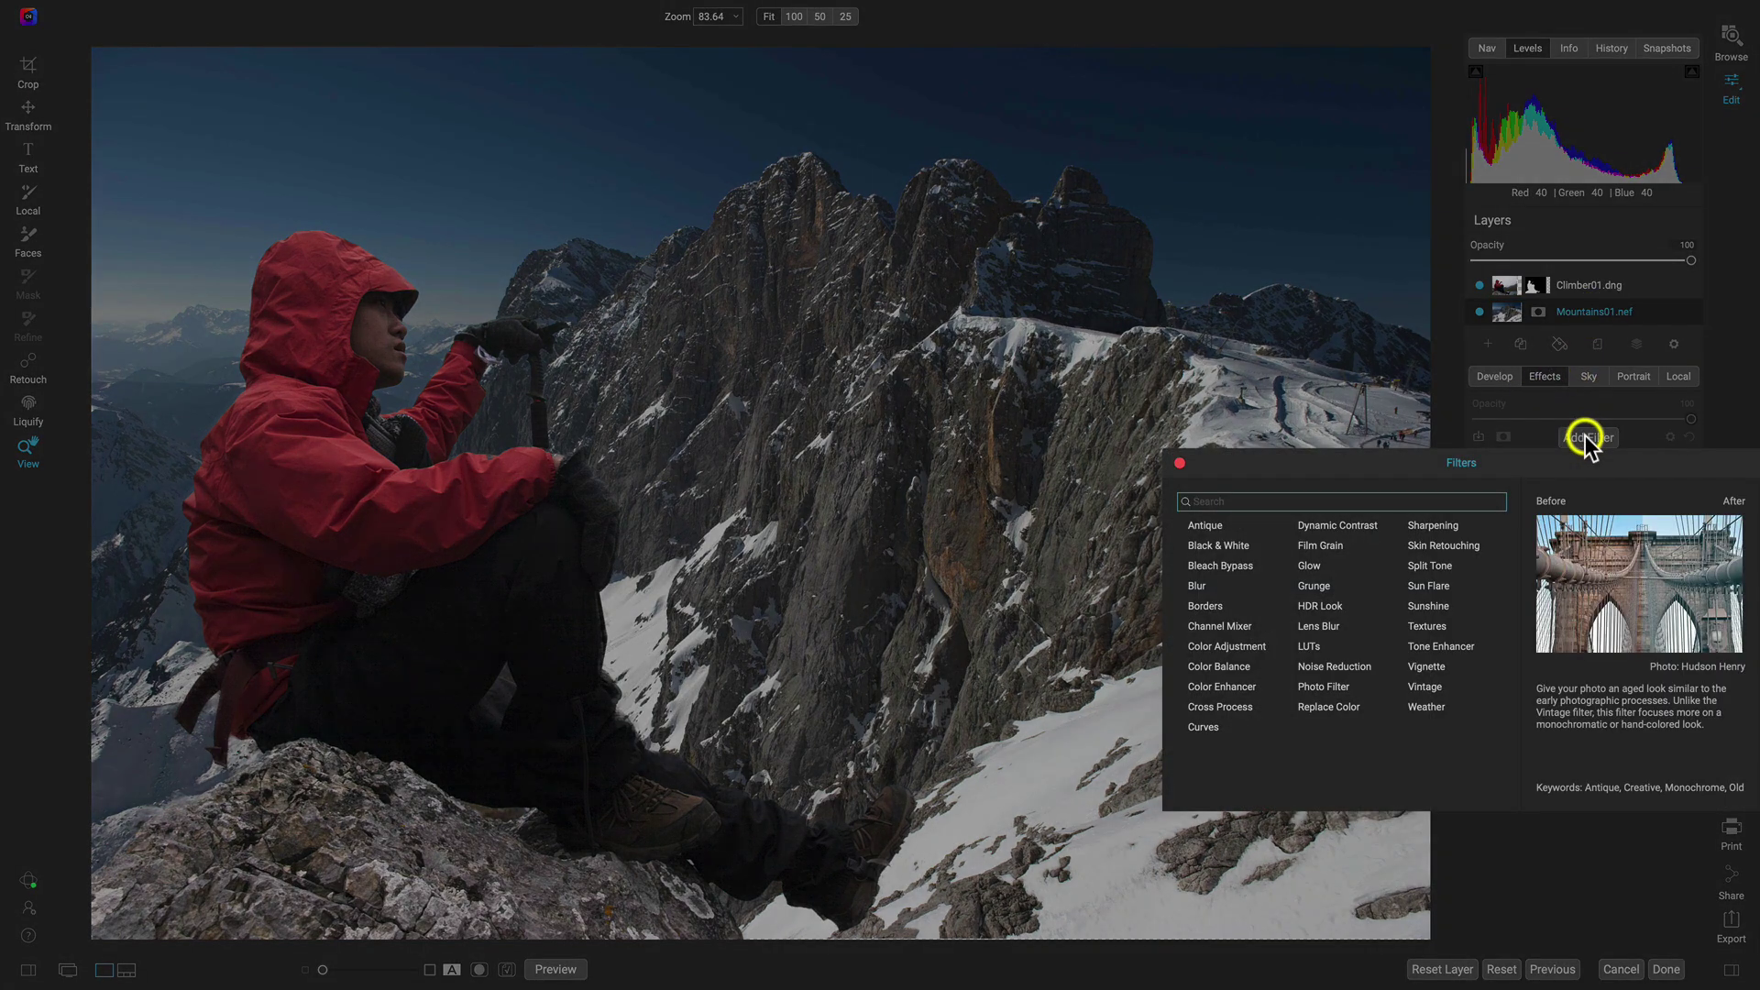
pyautogui.click(1332, 627)
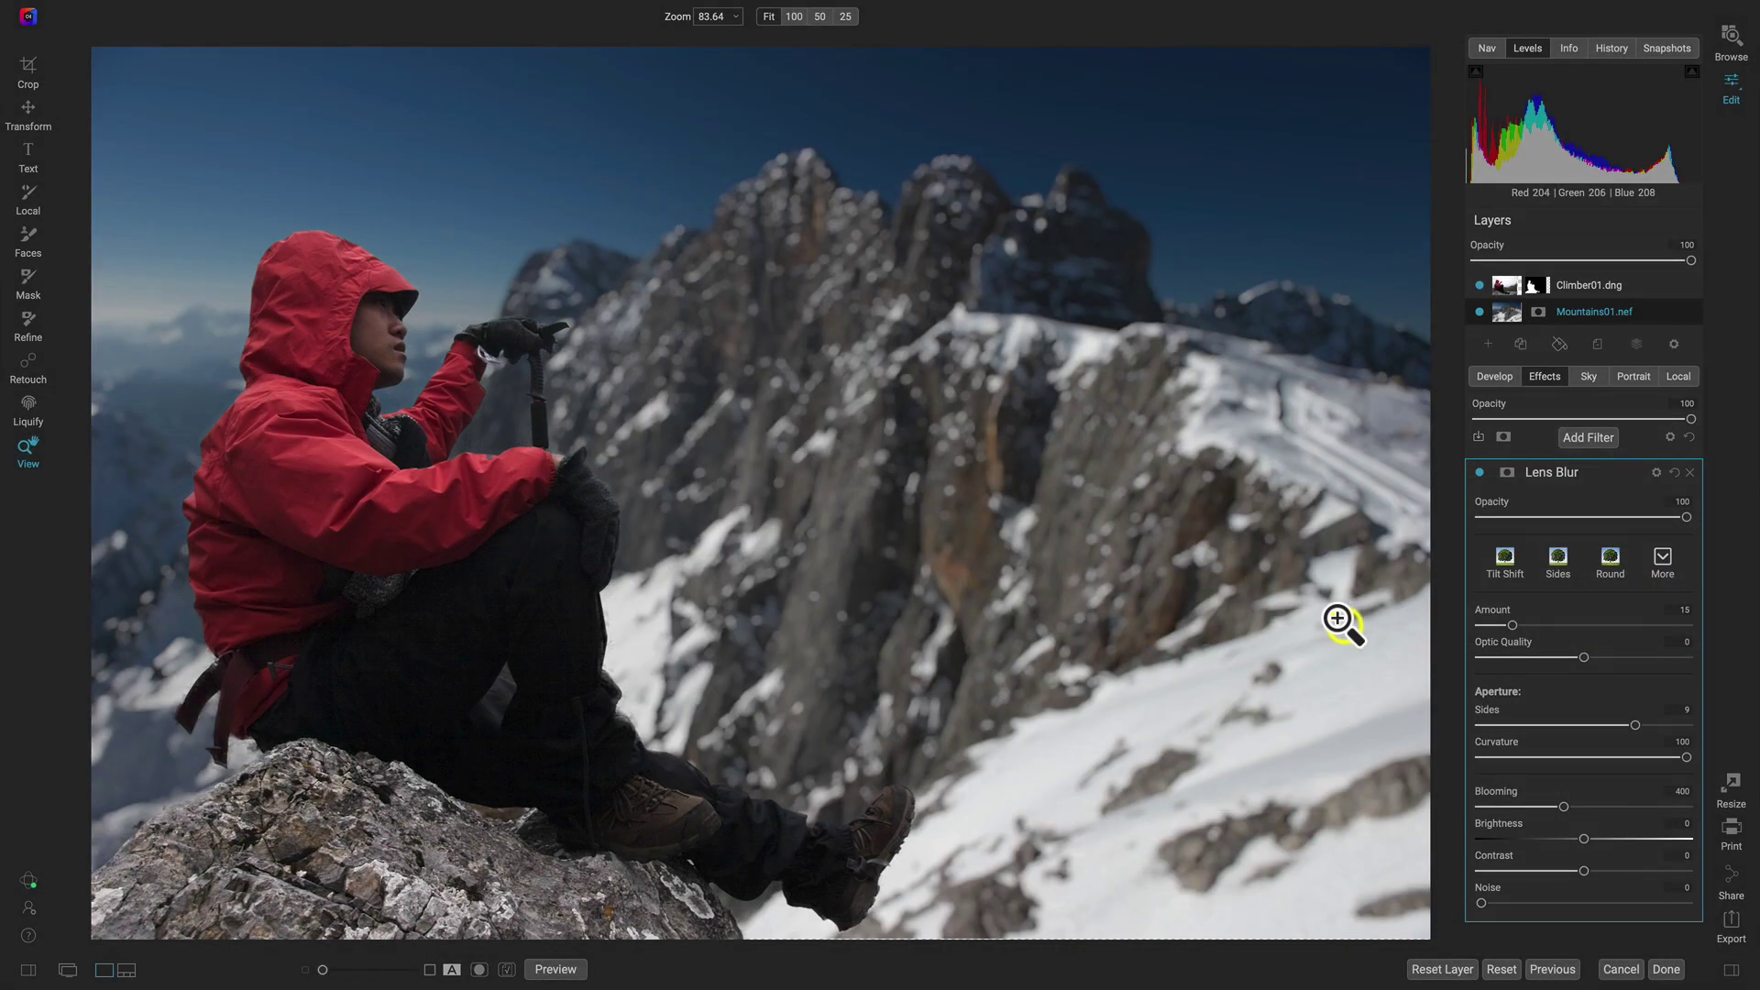
pyautogui.click(1664, 560)
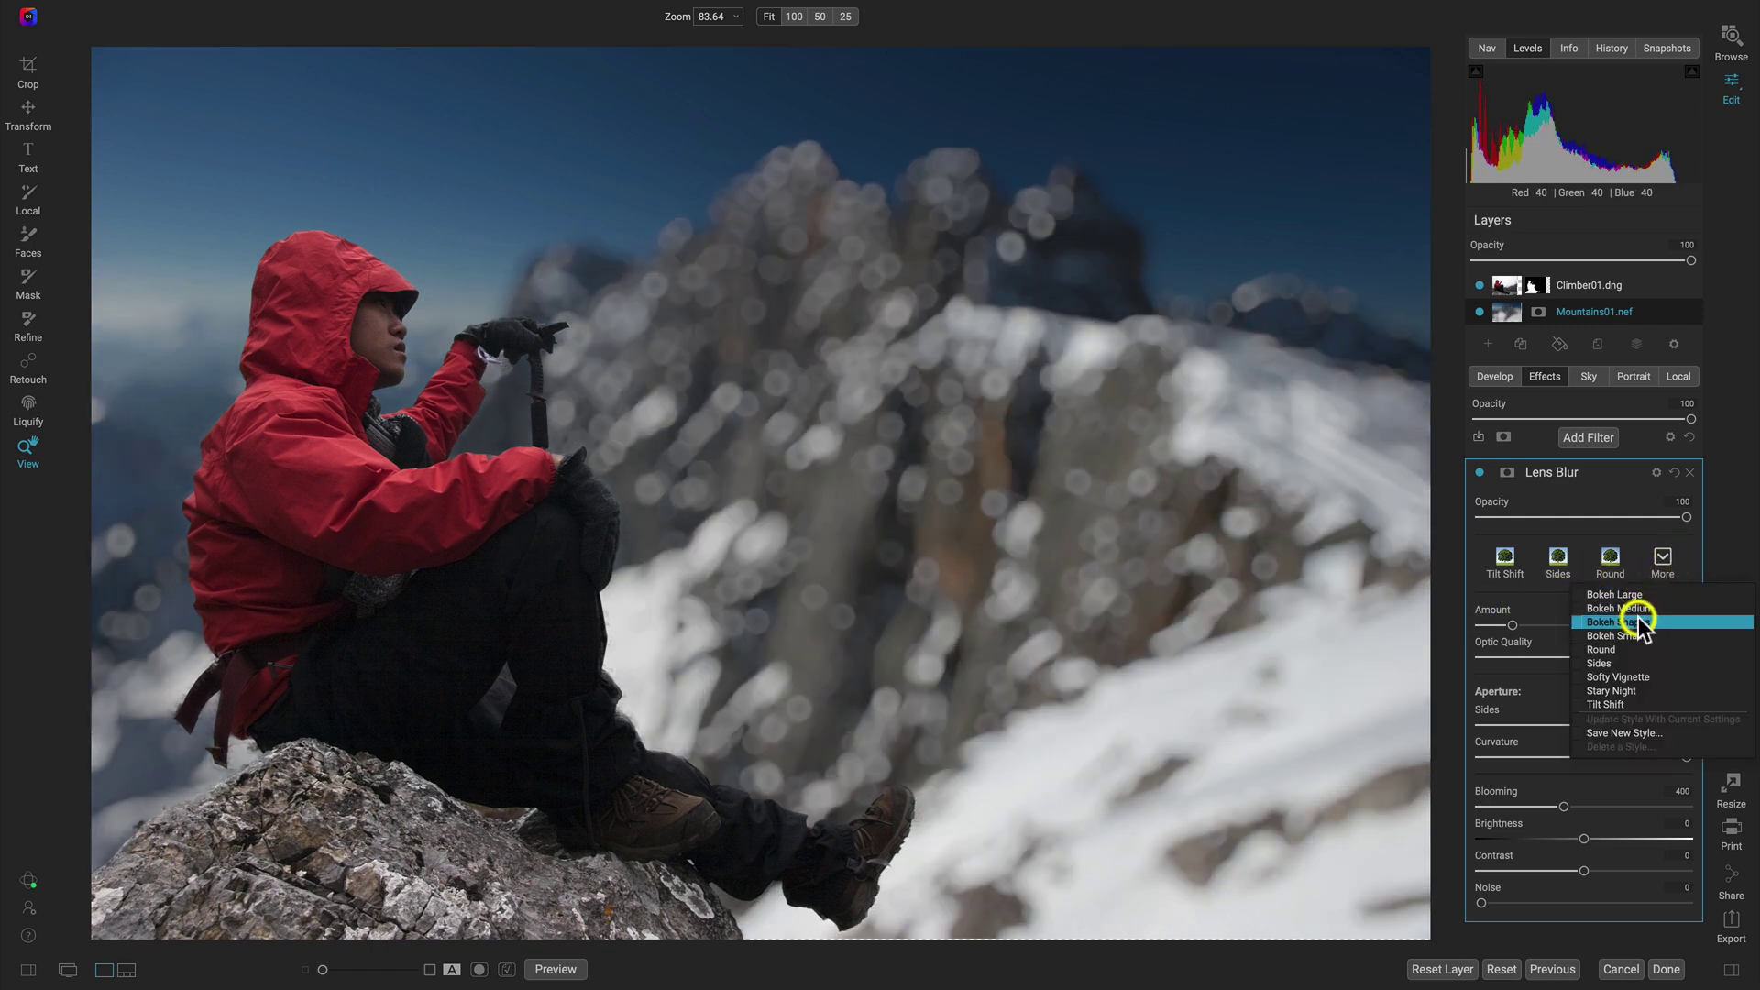
pyautogui.click(1637, 636)
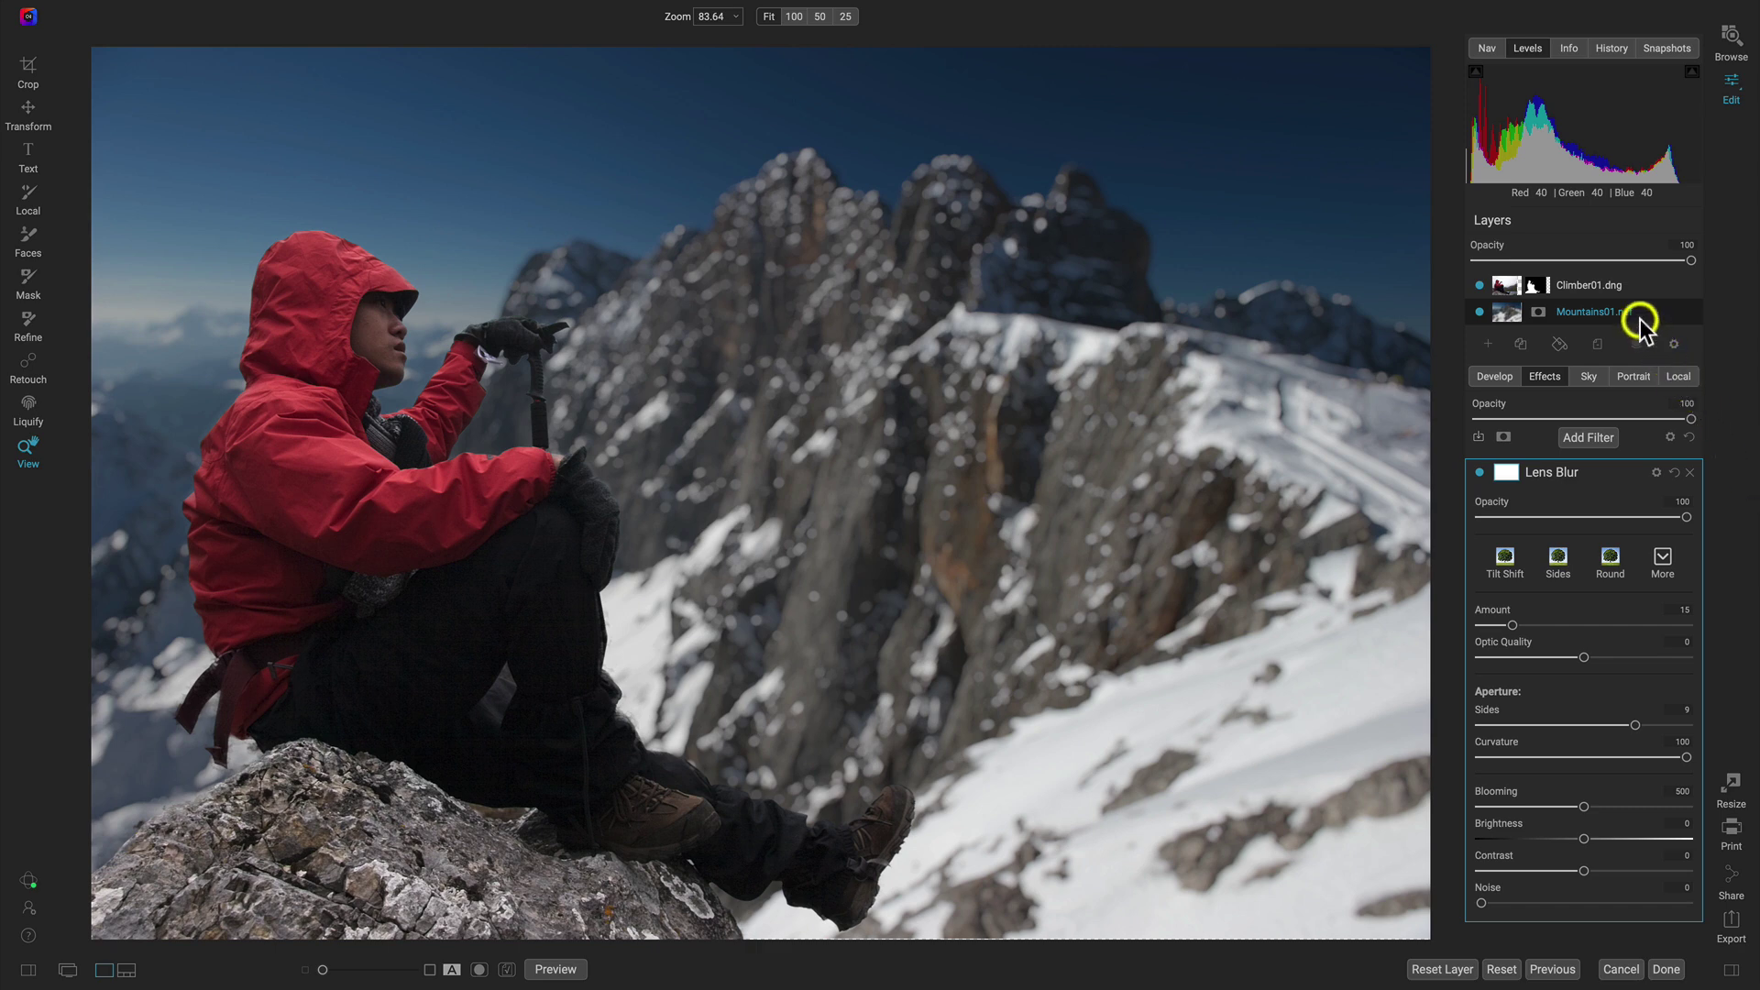
# From the Climber01.dng layer's menu, stamp all visible layers into a new Final layer on top
pyautogui.rightClick(1595, 286)
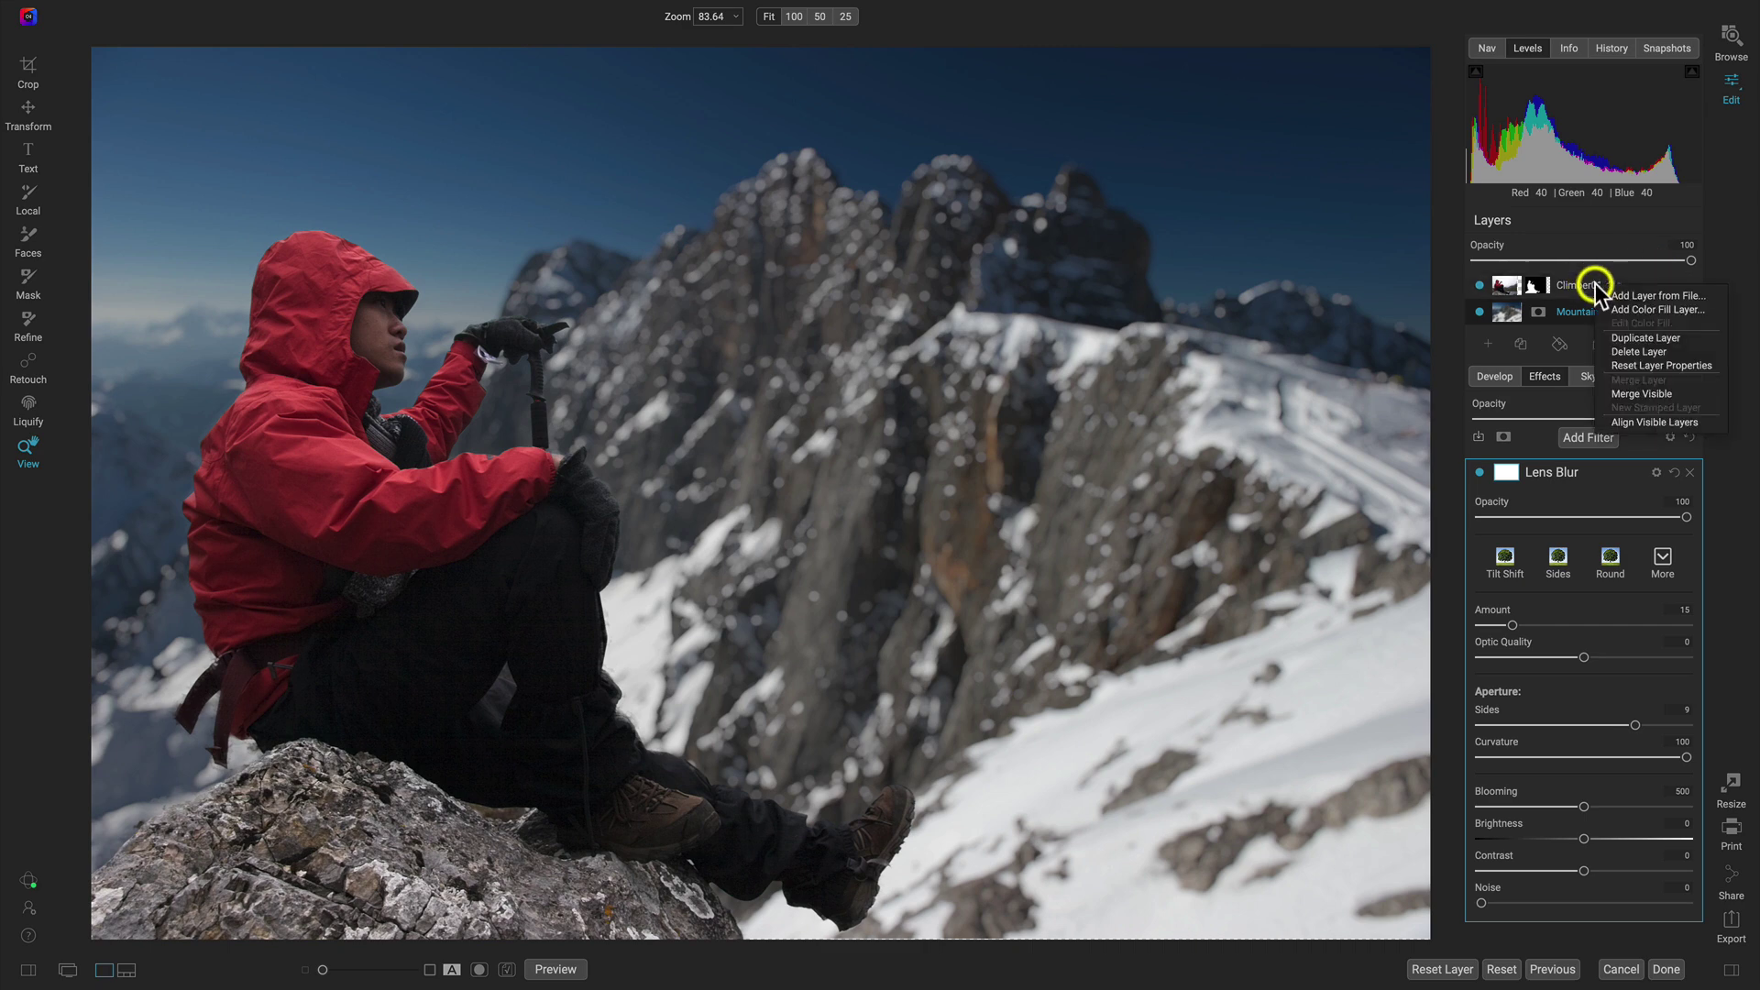
pyautogui.click(1746, 327)
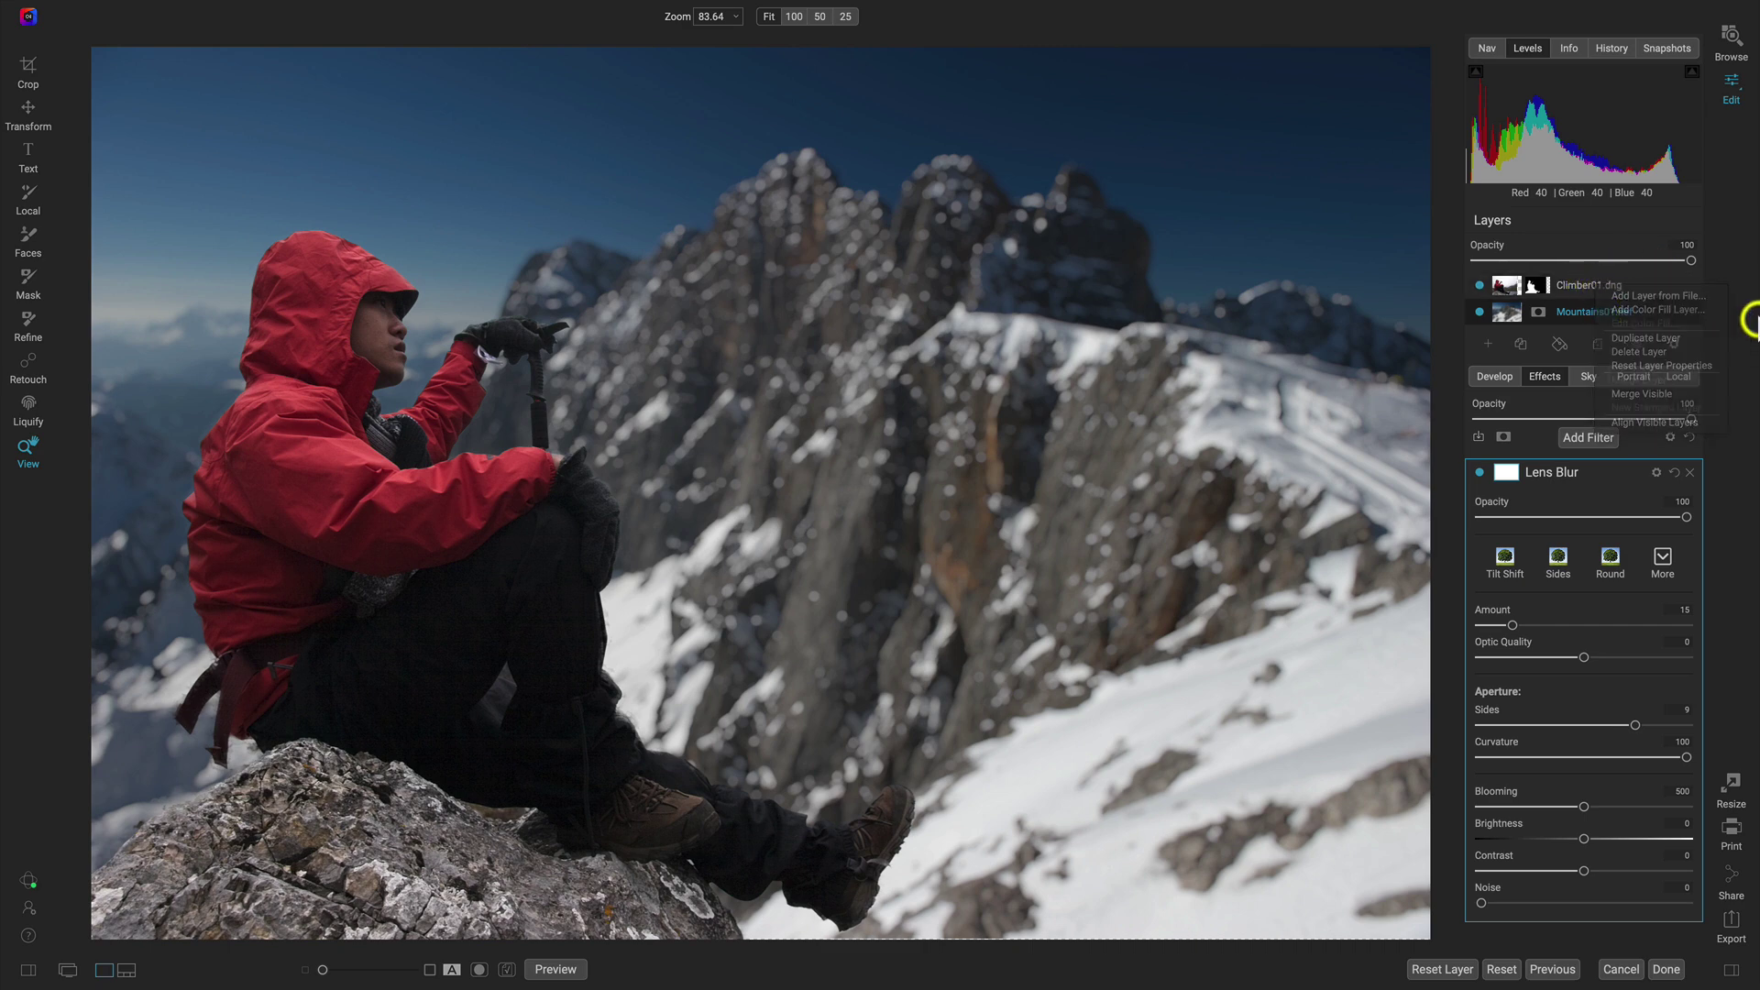
pyautogui.rightClick(1586, 280)
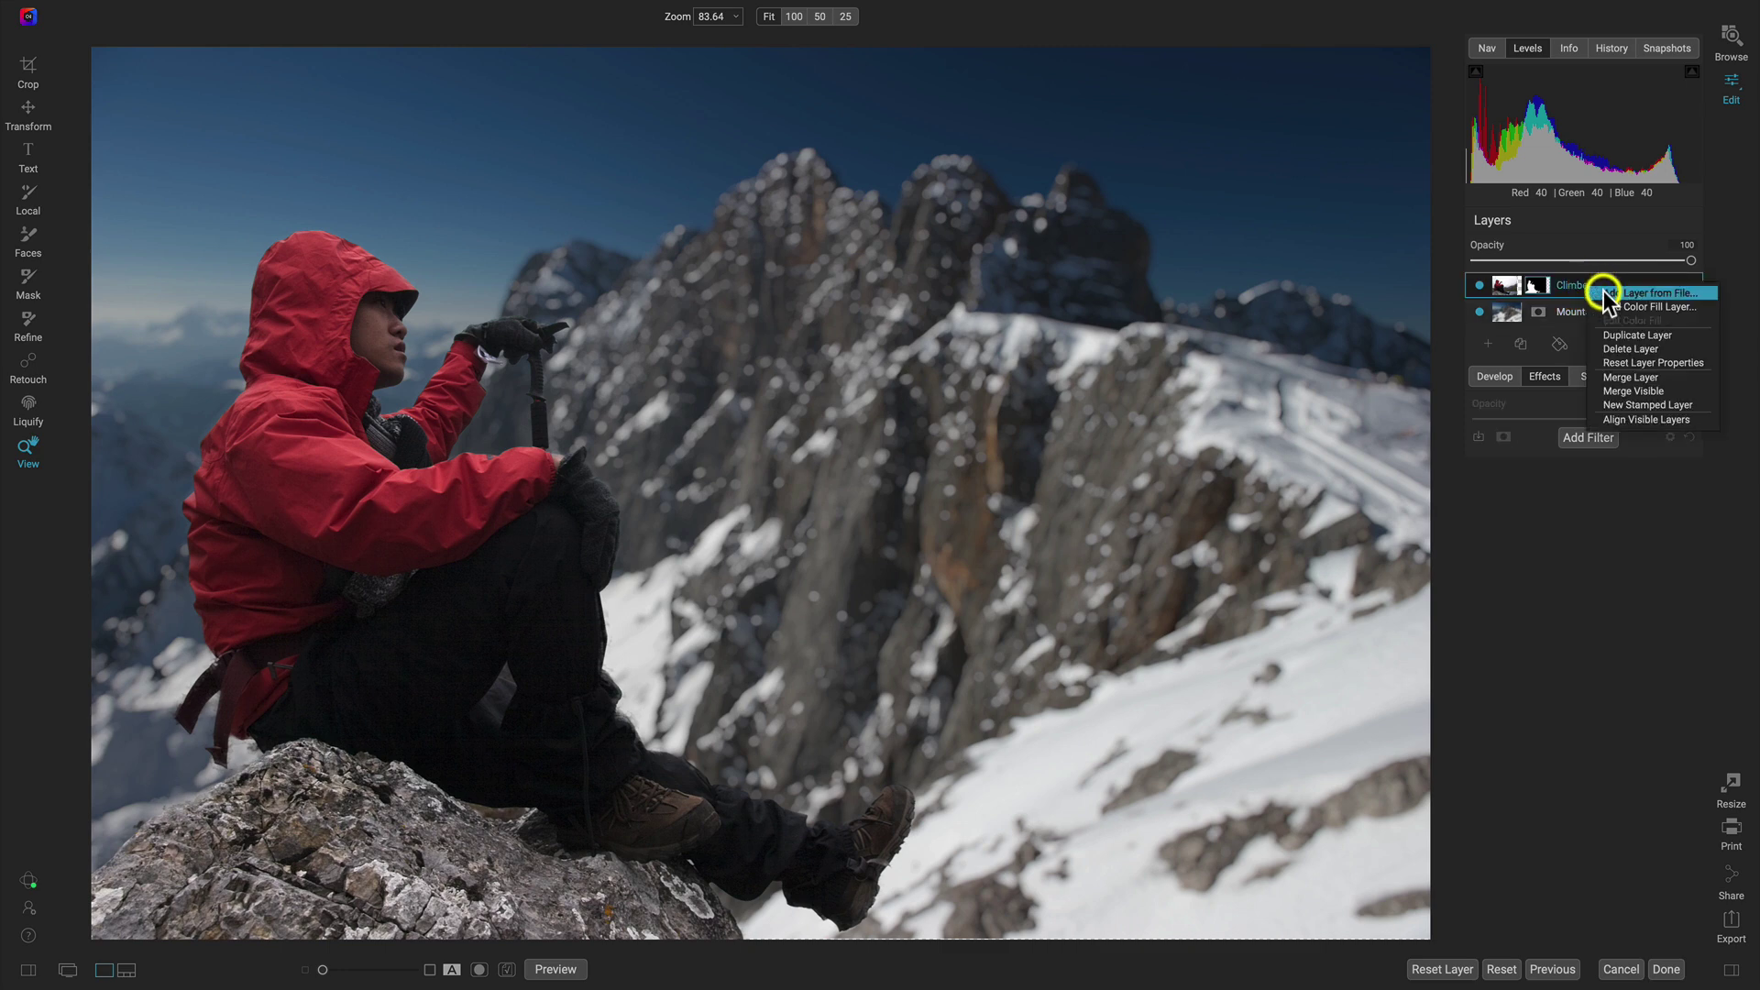
pyautogui.click(1639, 405)
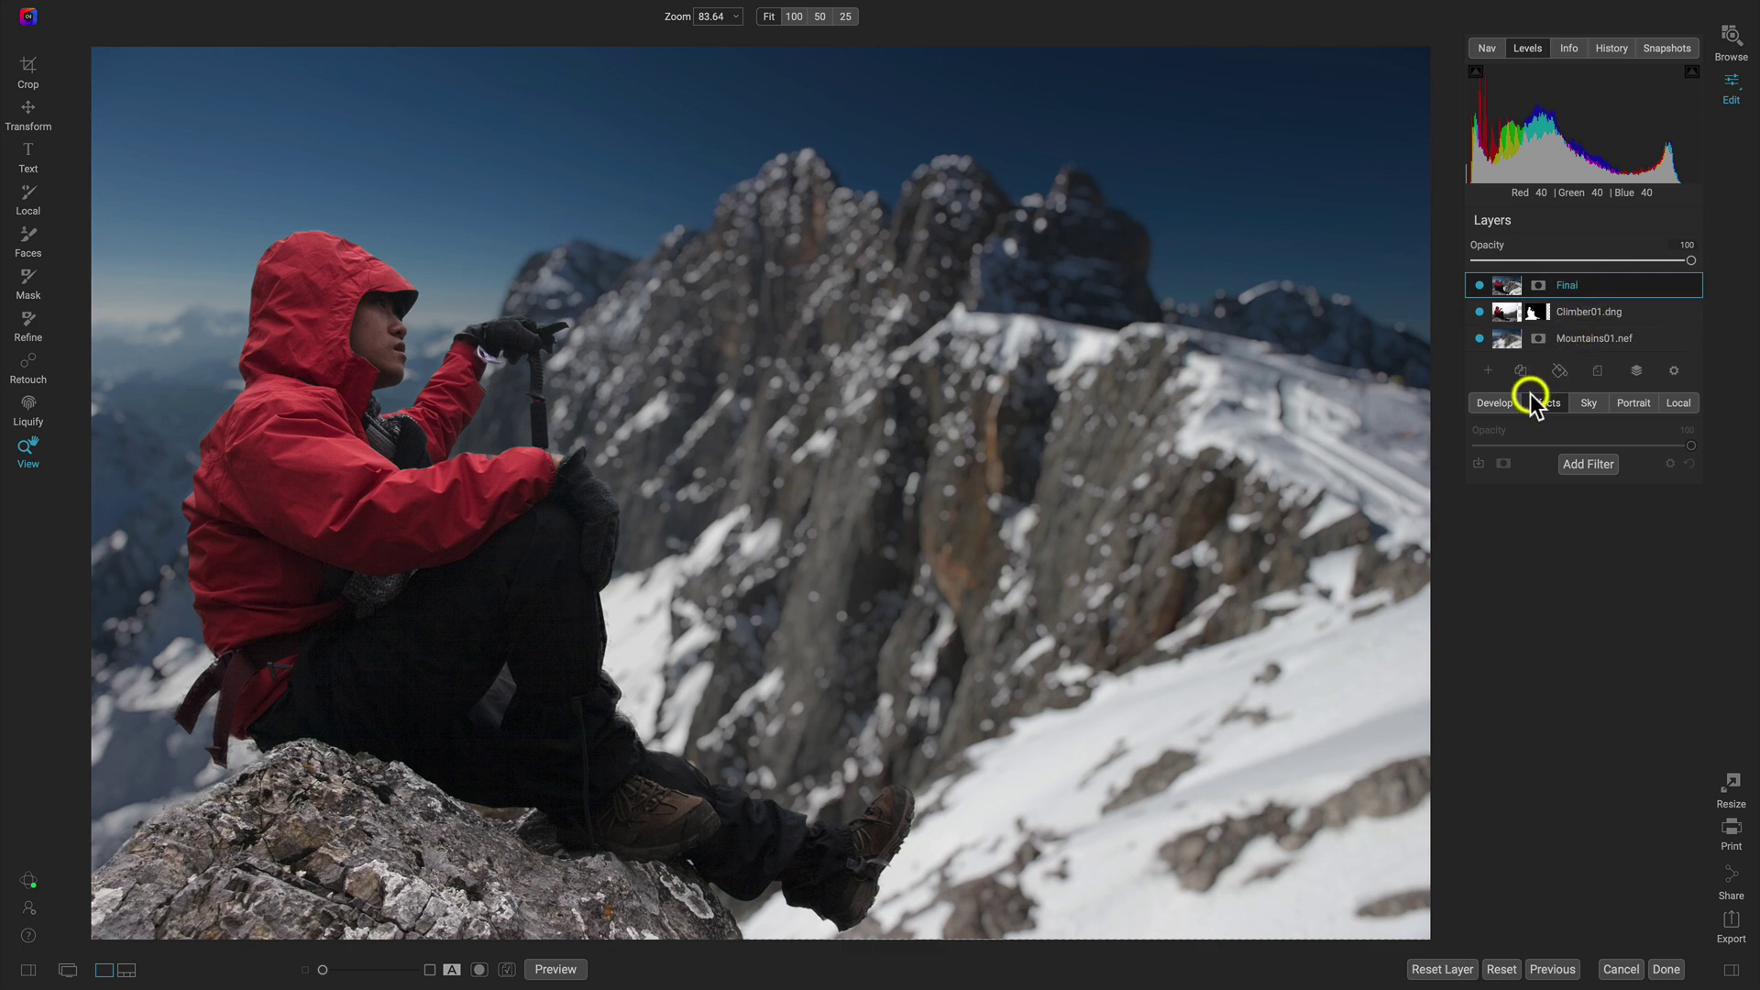
# Apply AI Auto tone to the Final layer and dial its Auto amount back to 39
pyautogui.click(1506, 408)
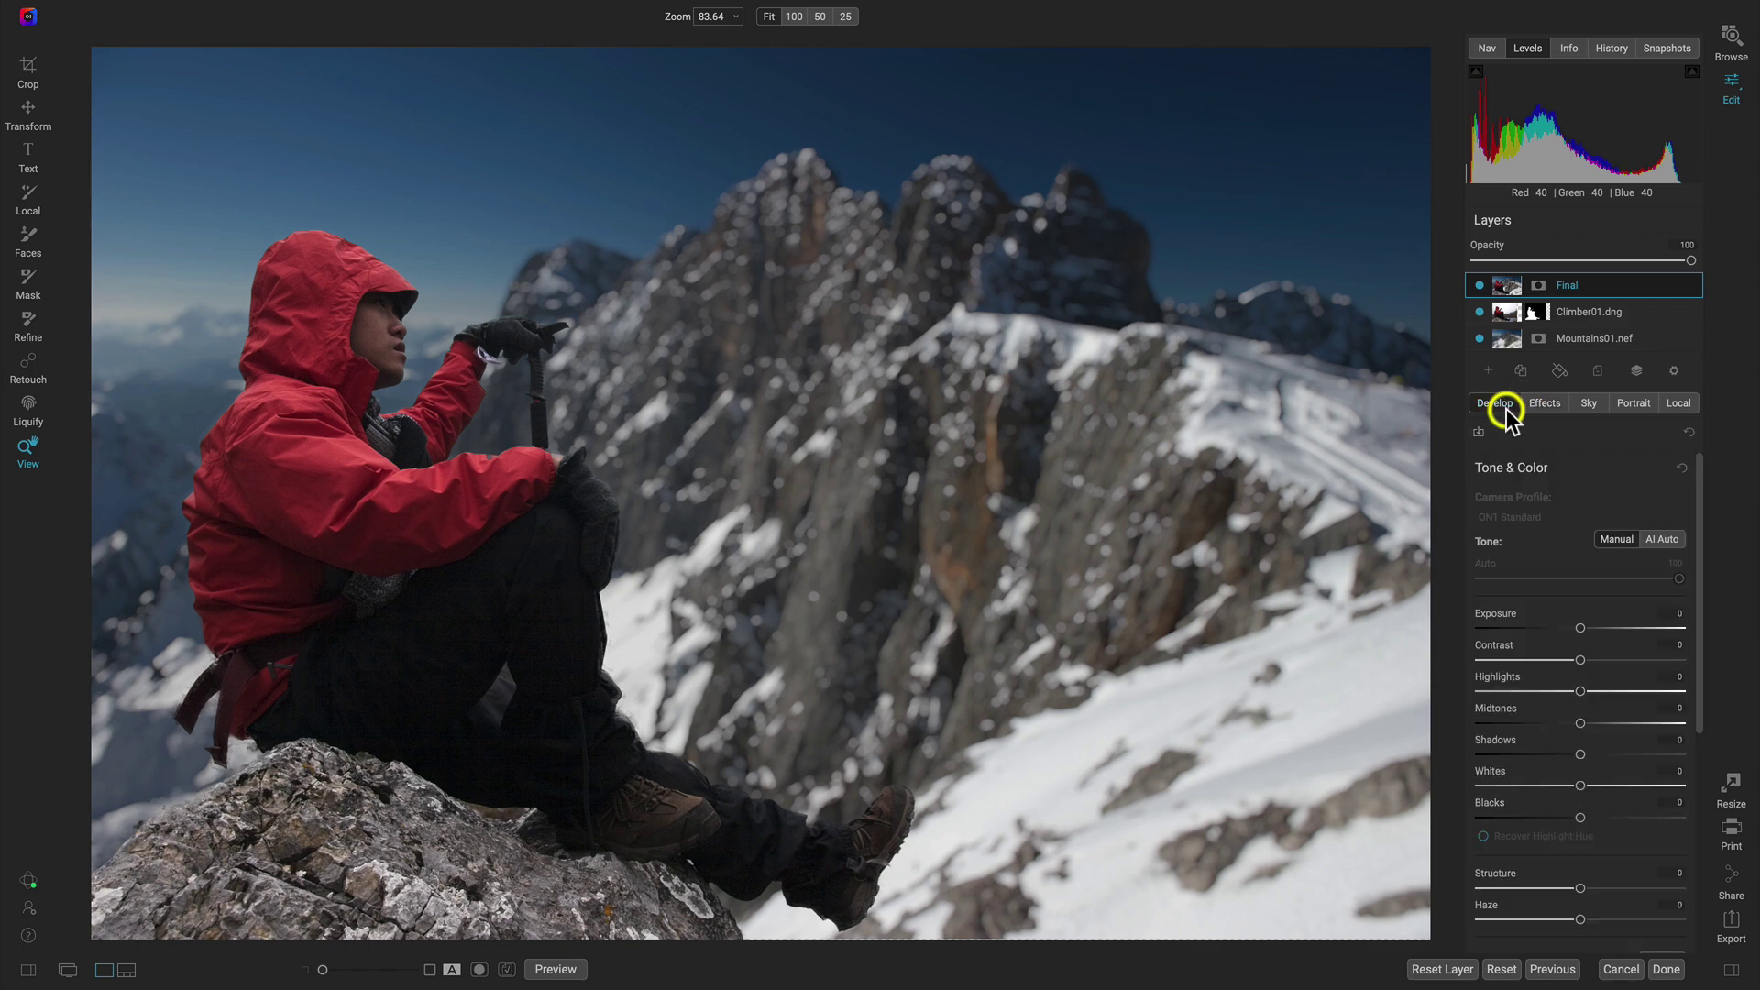
pyautogui.click(1667, 539)
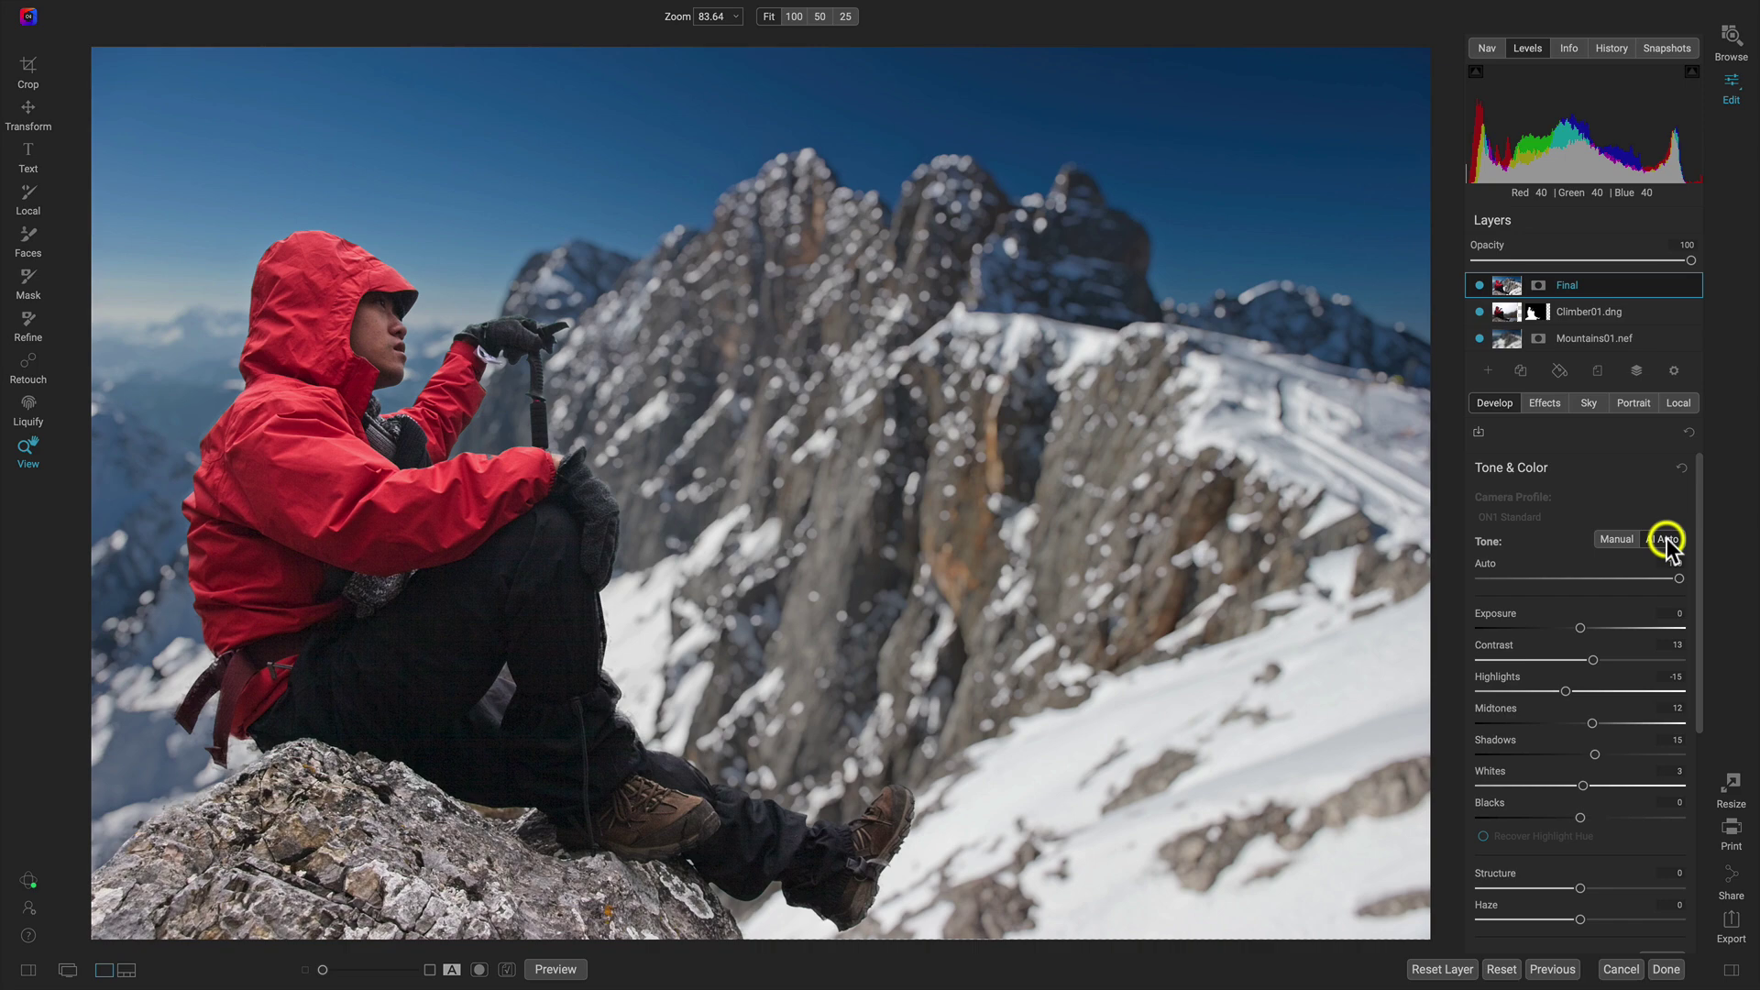
pyautogui.moveTo(1678, 578); pyautogui.dragTo(1559, 591)
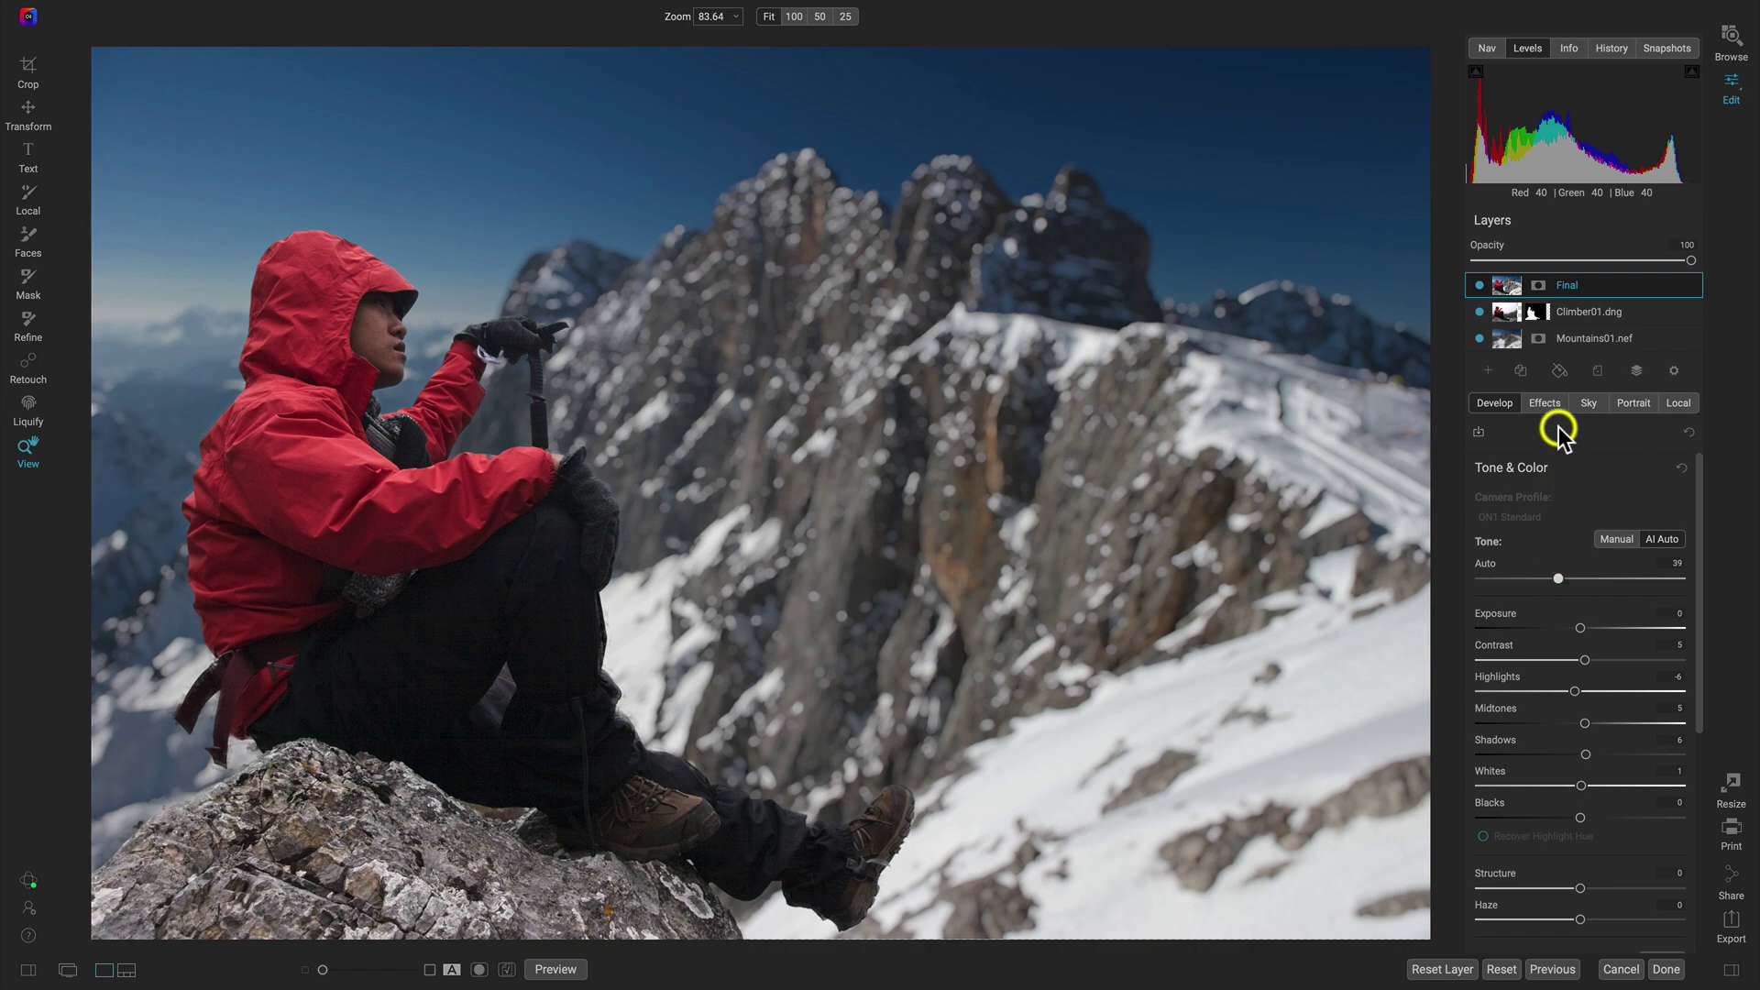
# Add a Sunshine filter with the Strong preset (Amount 80, Saturation 10), toggling it off and on to compare
pyautogui.click(1551, 400)
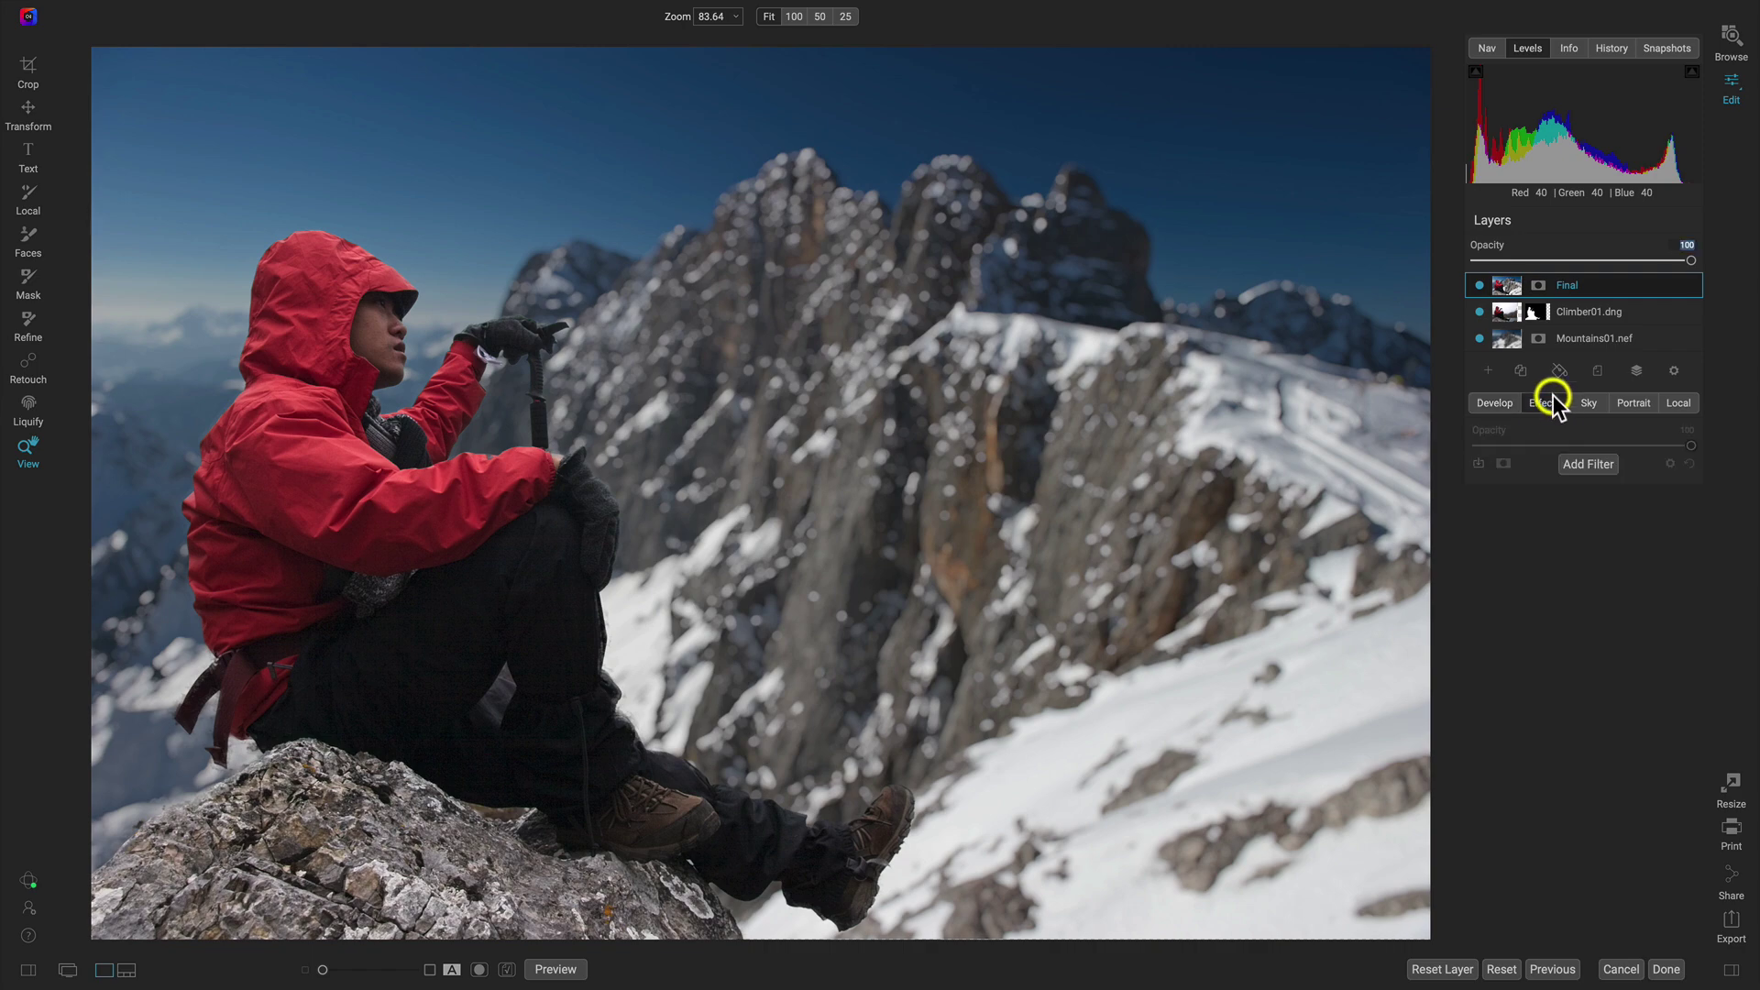
pyautogui.click(1583, 465)
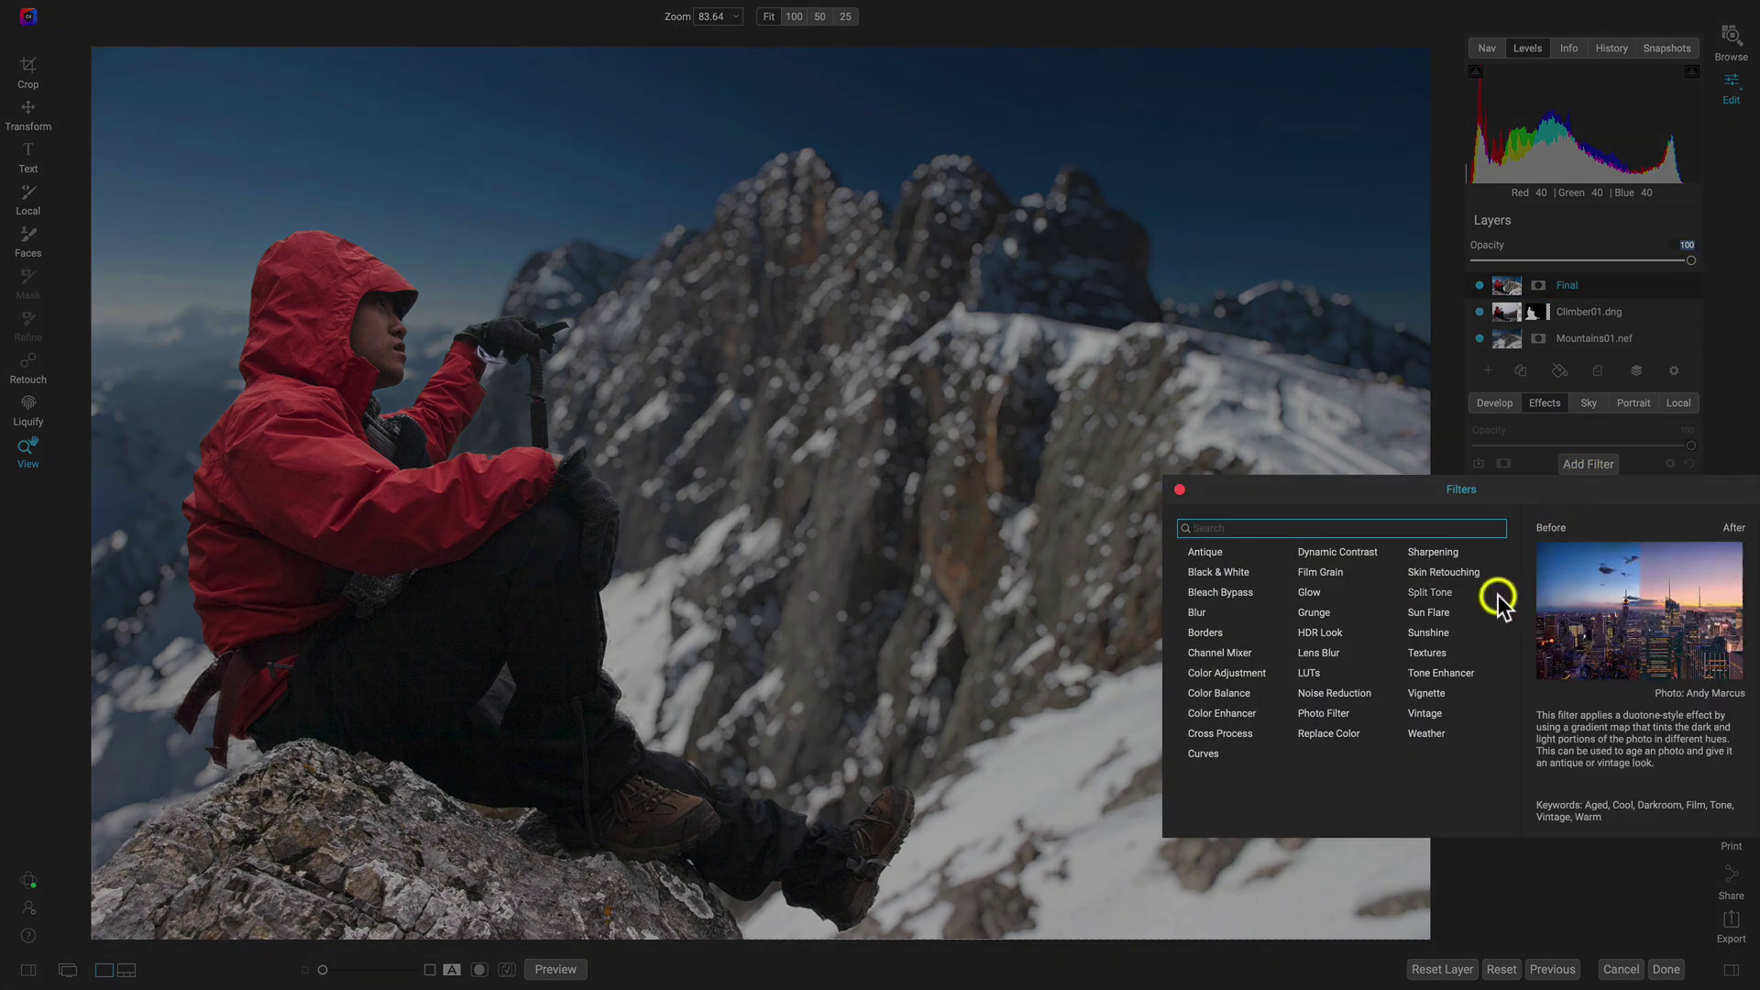
pyautogui.click(1438, 634)
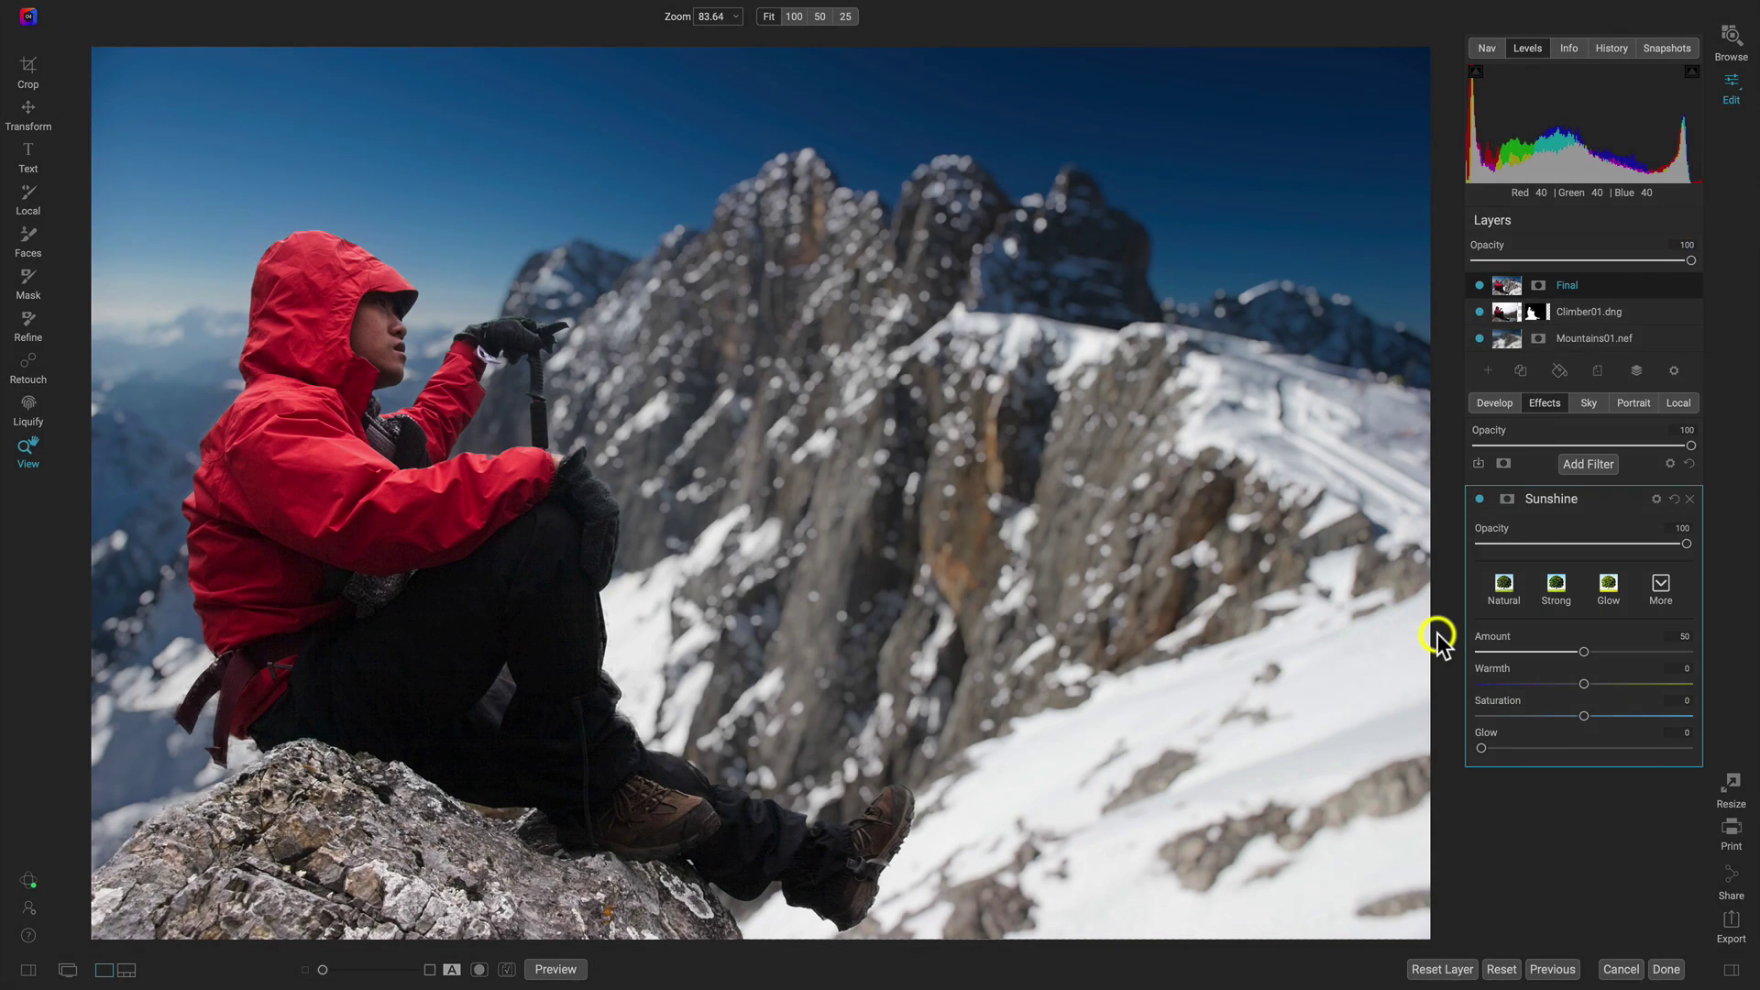
pyautogui.click(1556, 590)
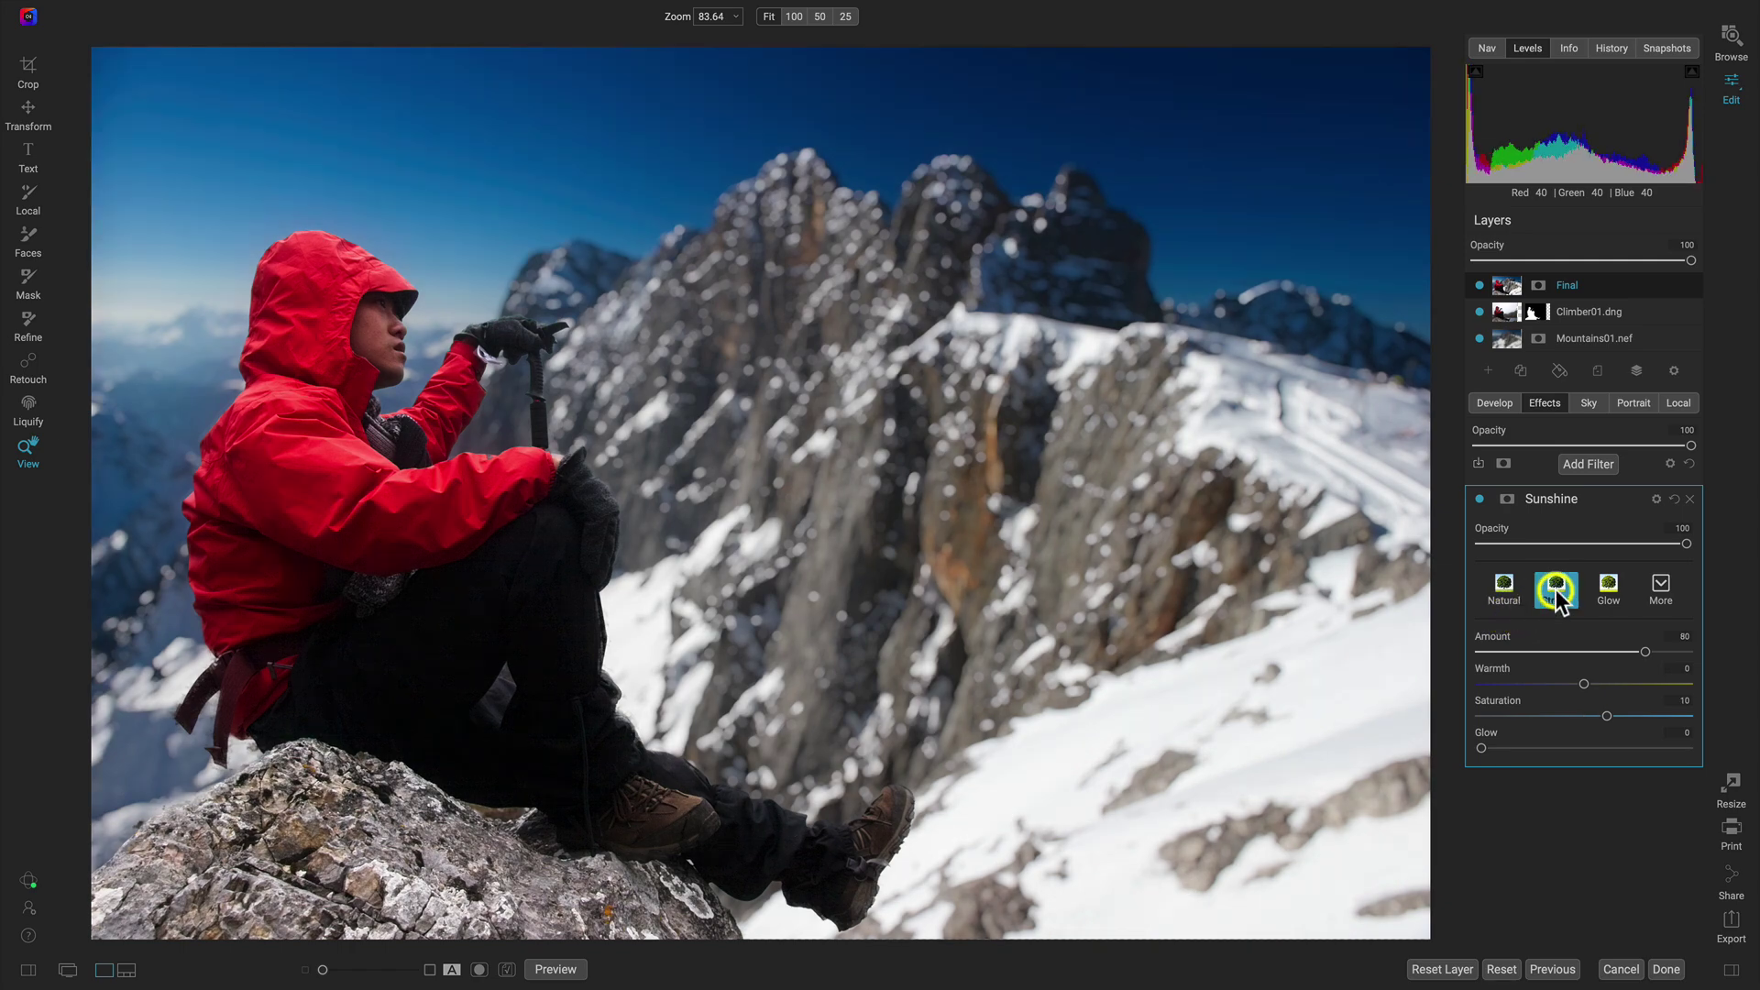
pyautogui.click(1479, 499)
pyautogui.click(1479, 498)
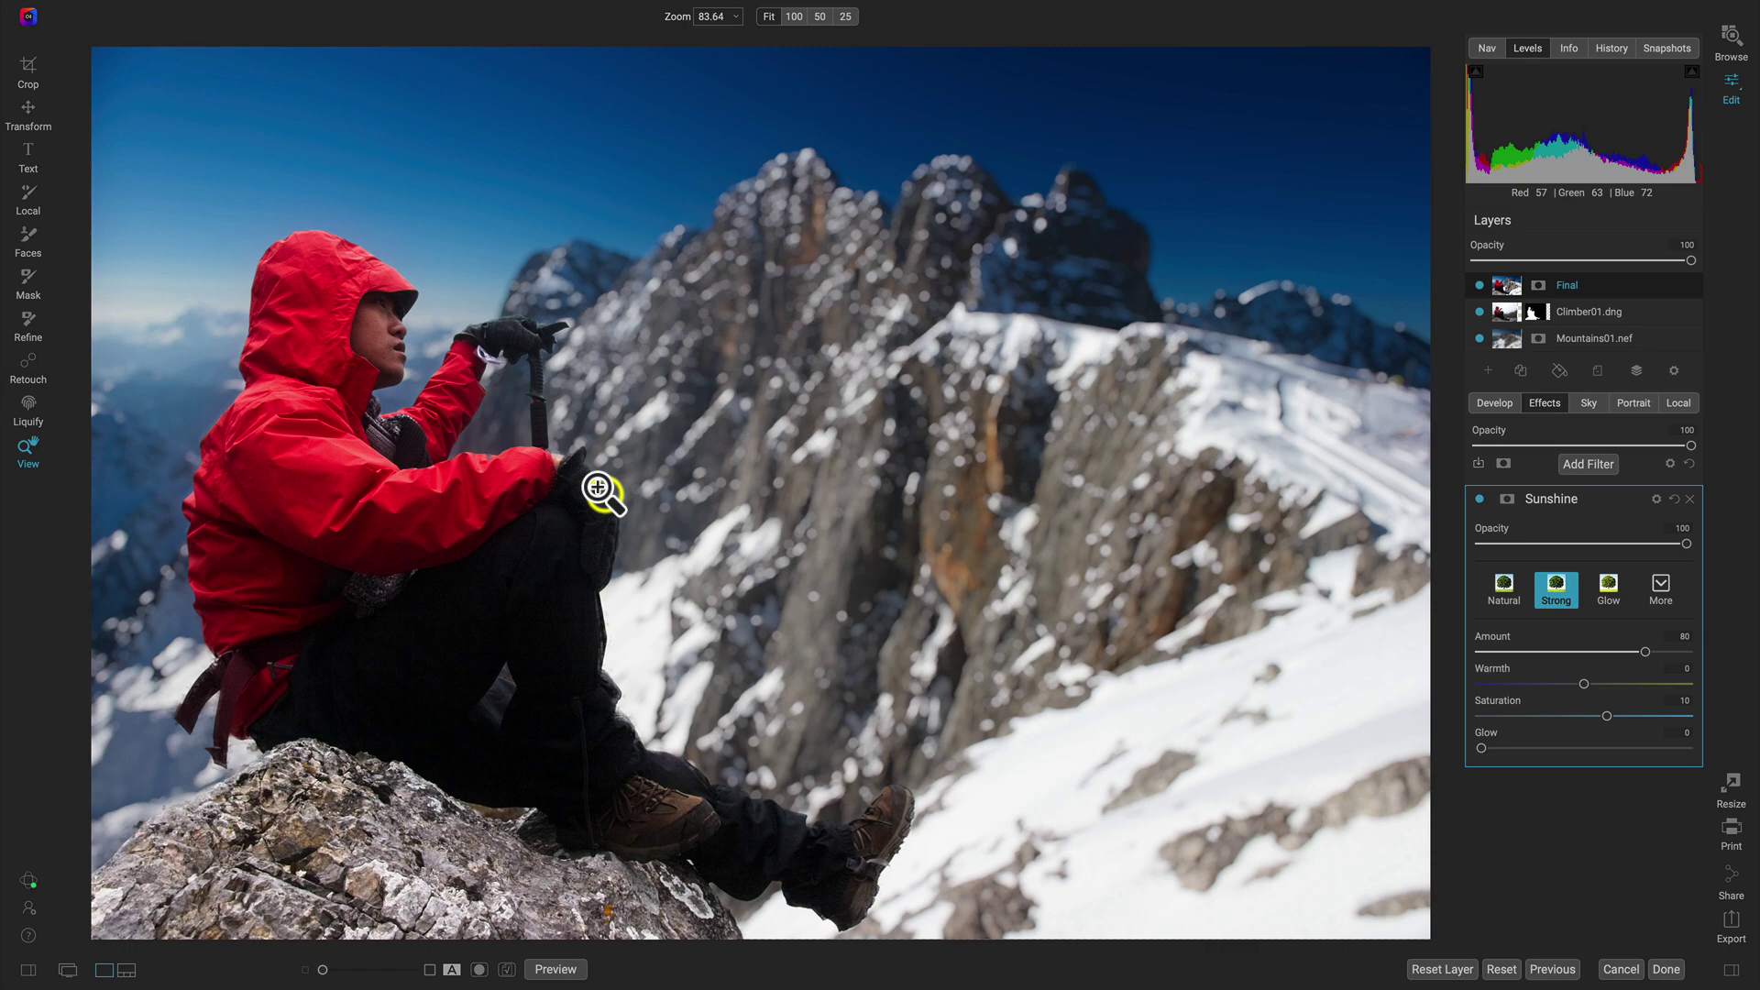
# Add a Weather filter in the Winter is Coming style and raise its precipitation opacity slightly
pyautogui.click(1599, 466)
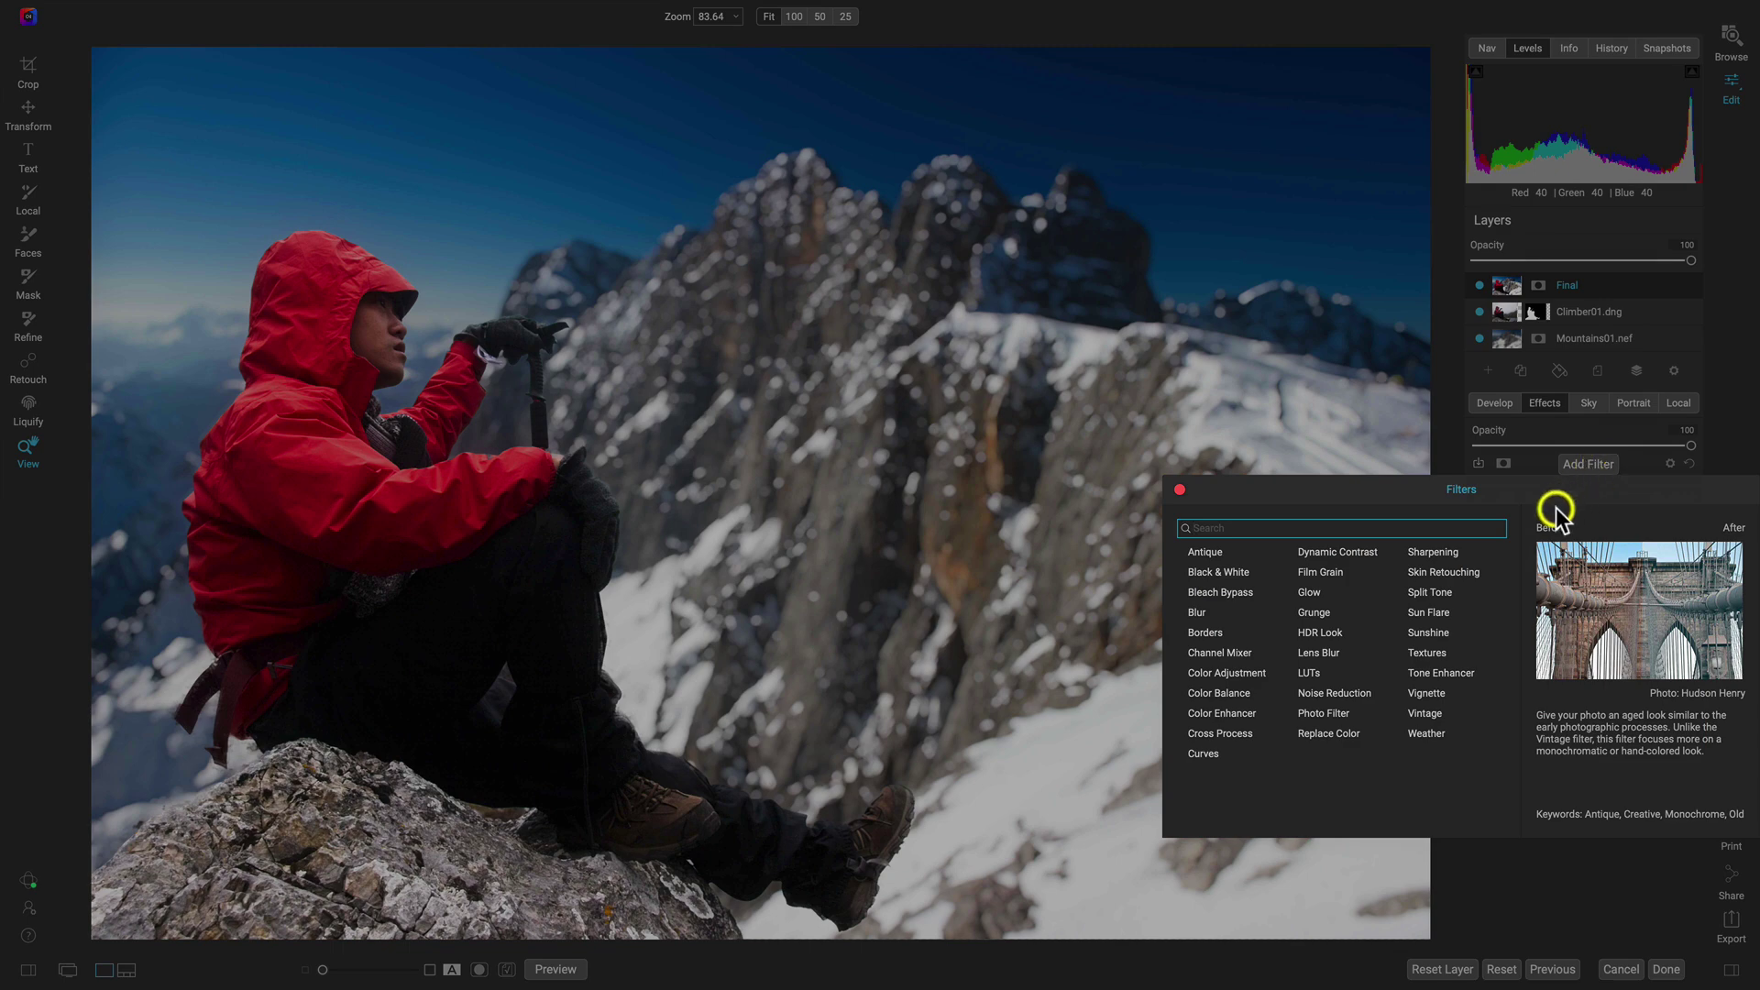
pyautogui.click(1425, 733)
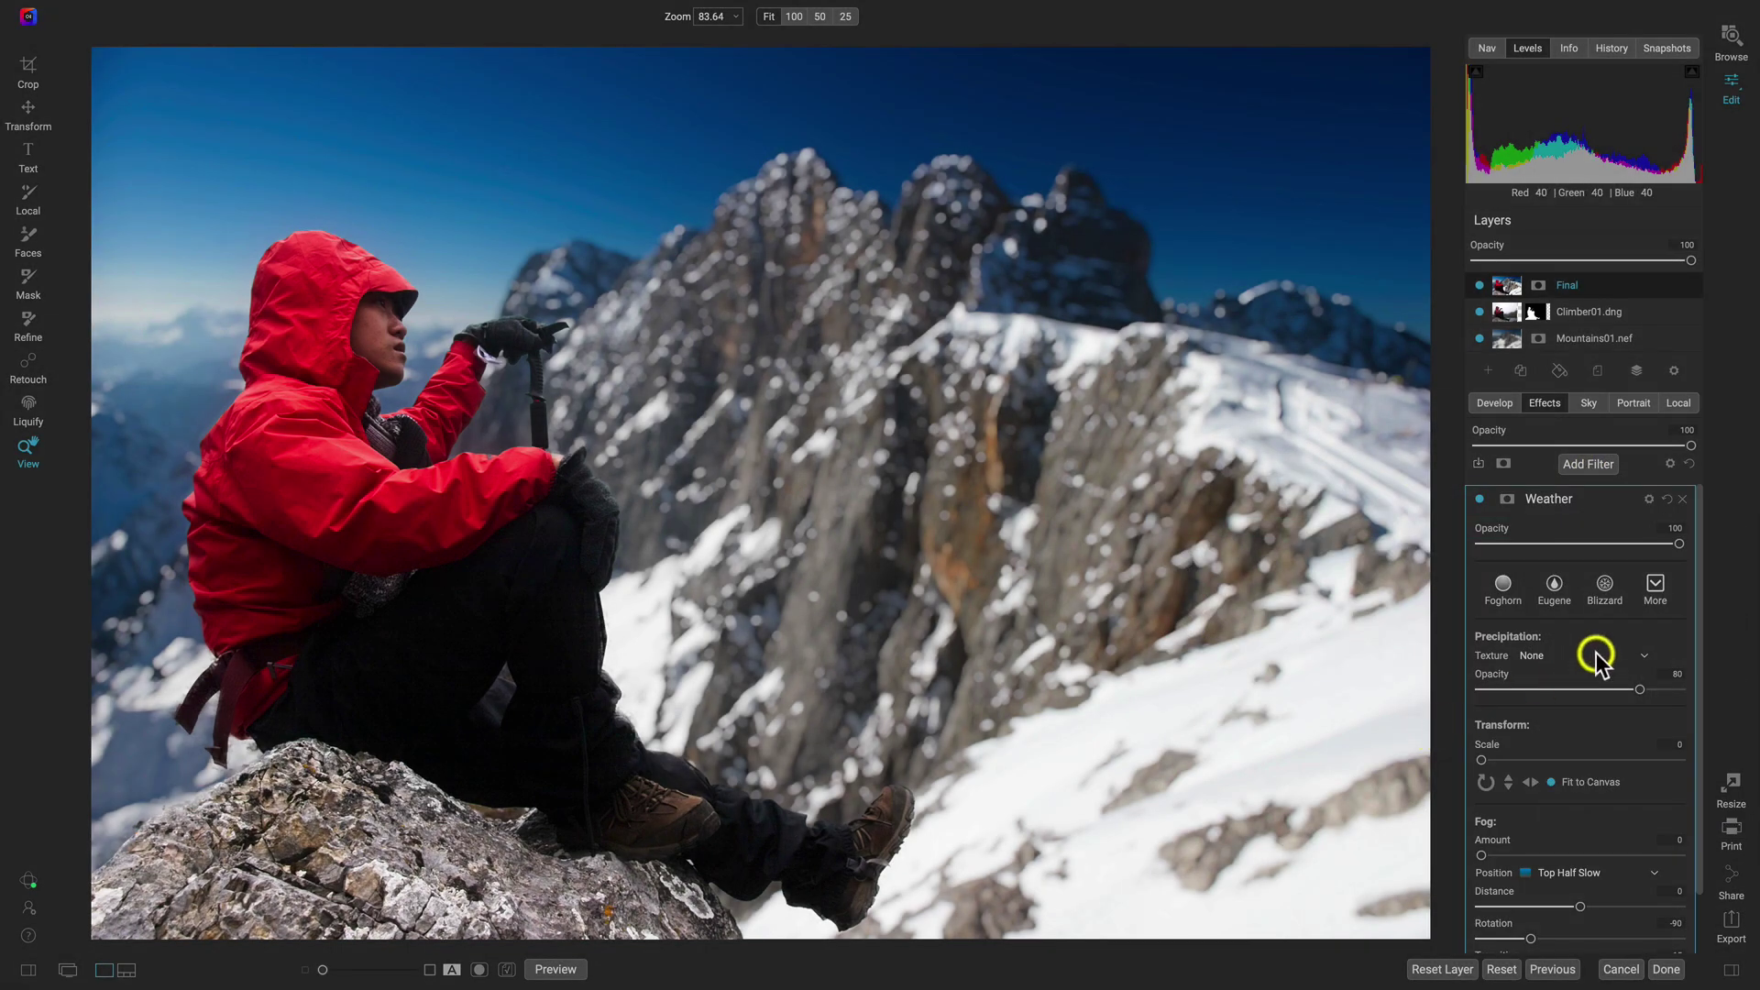
pyautogui.click(1655, 587)
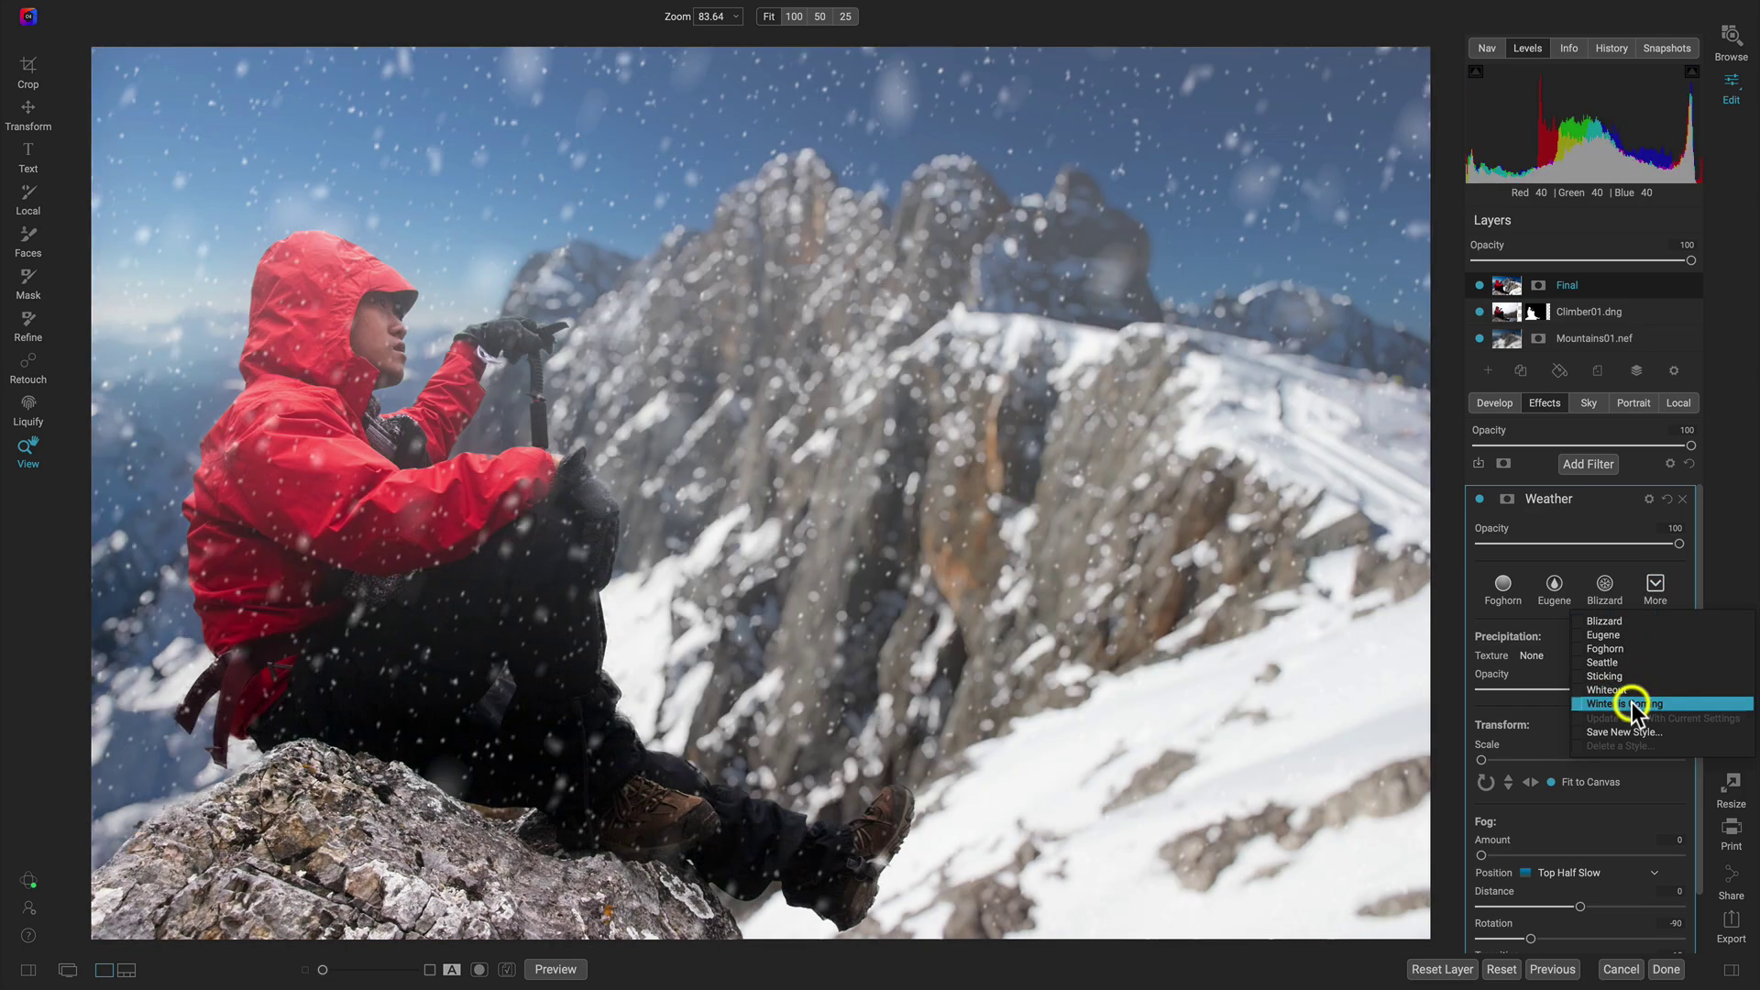
pyautogui.click(1632, 702)
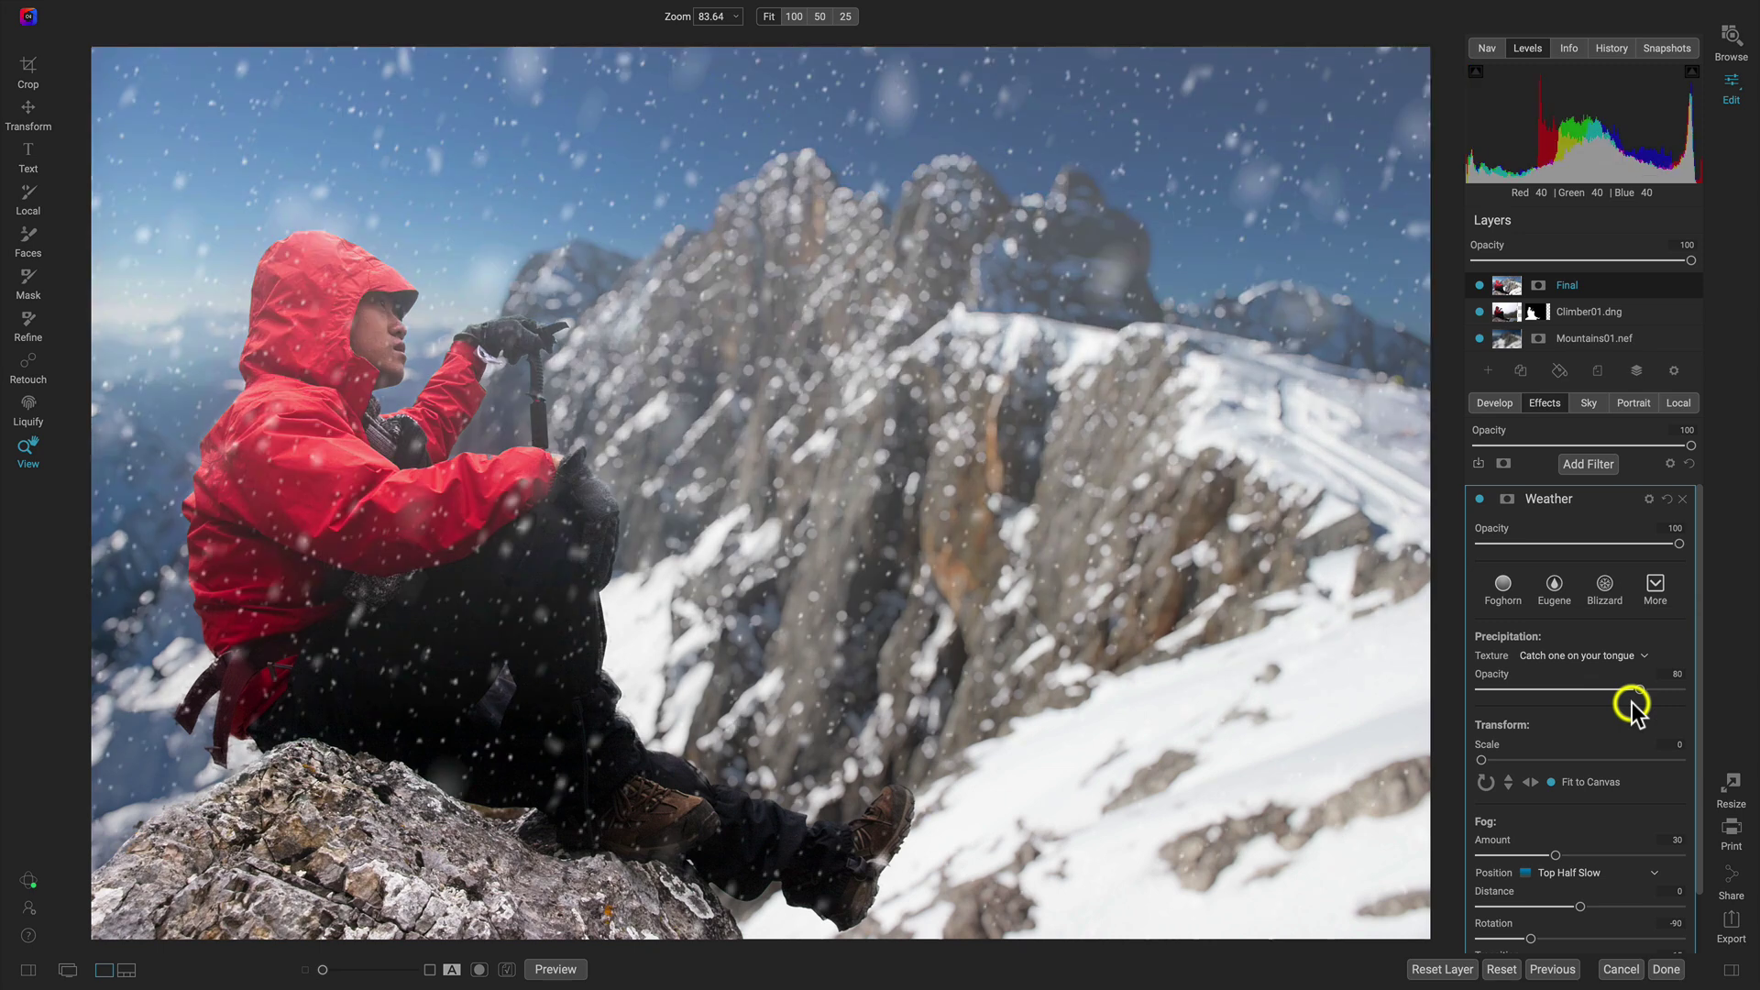
pyautogui.moveTo(1634, 691); pyautogui.dragTo(1646, 690)
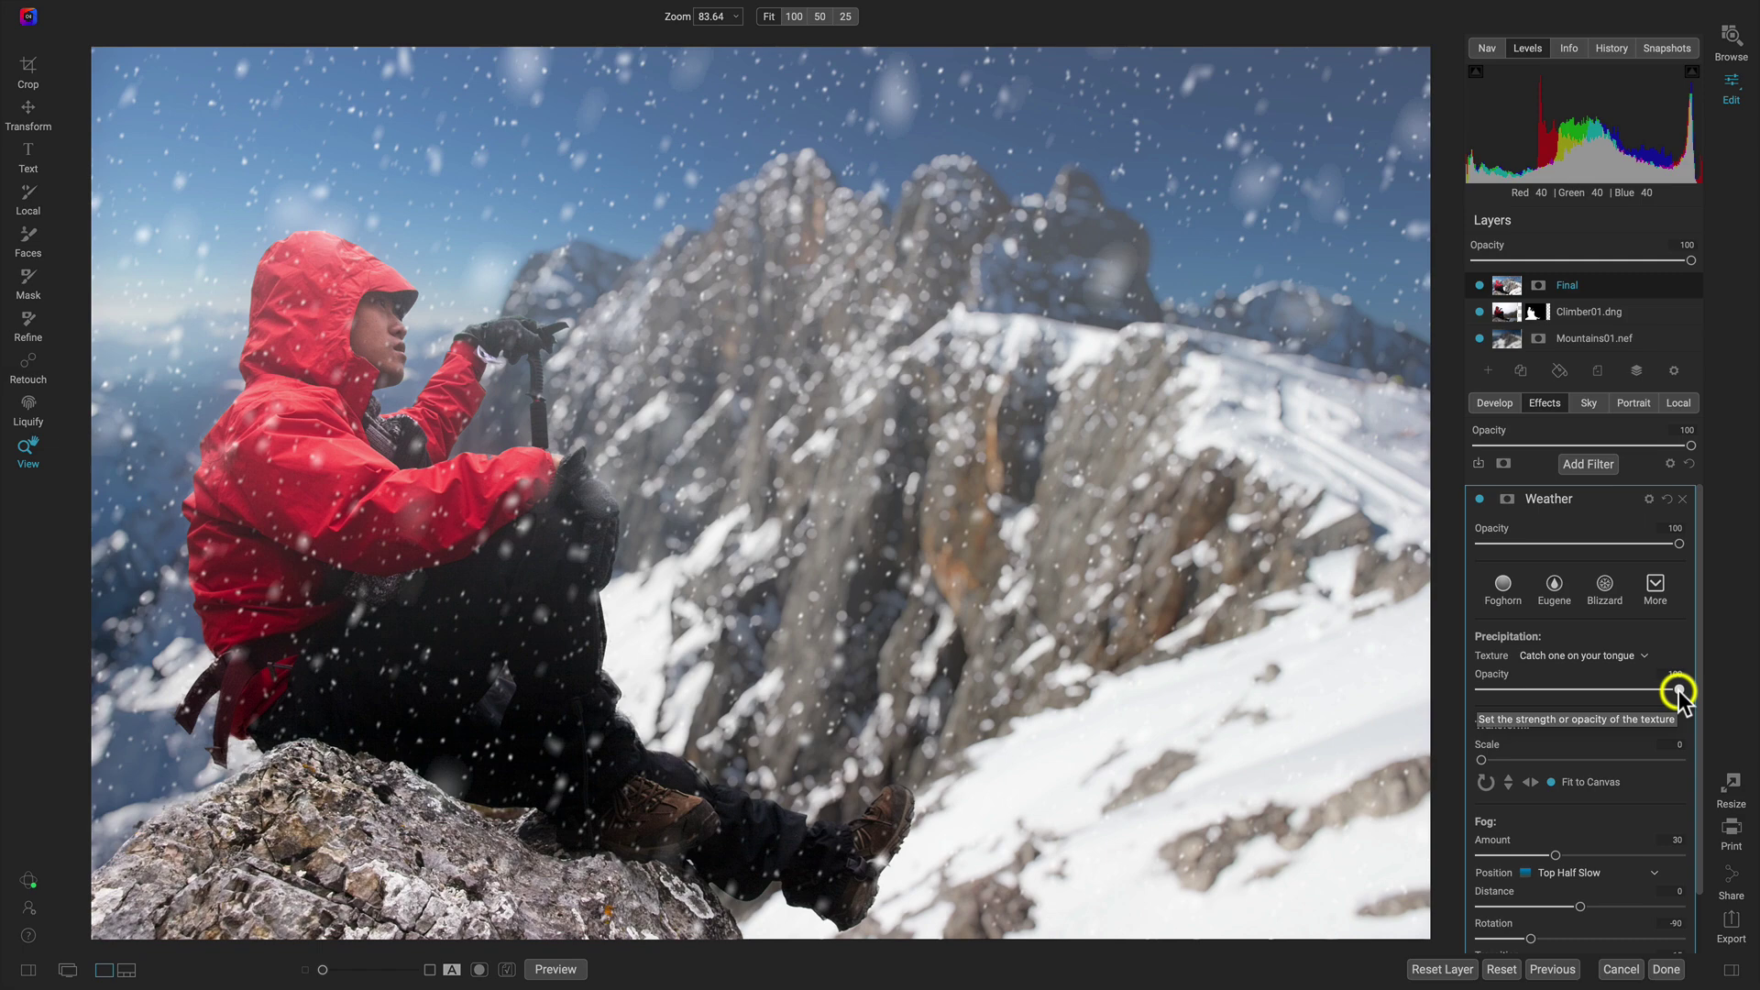
pyautogui.click(1602, 463)
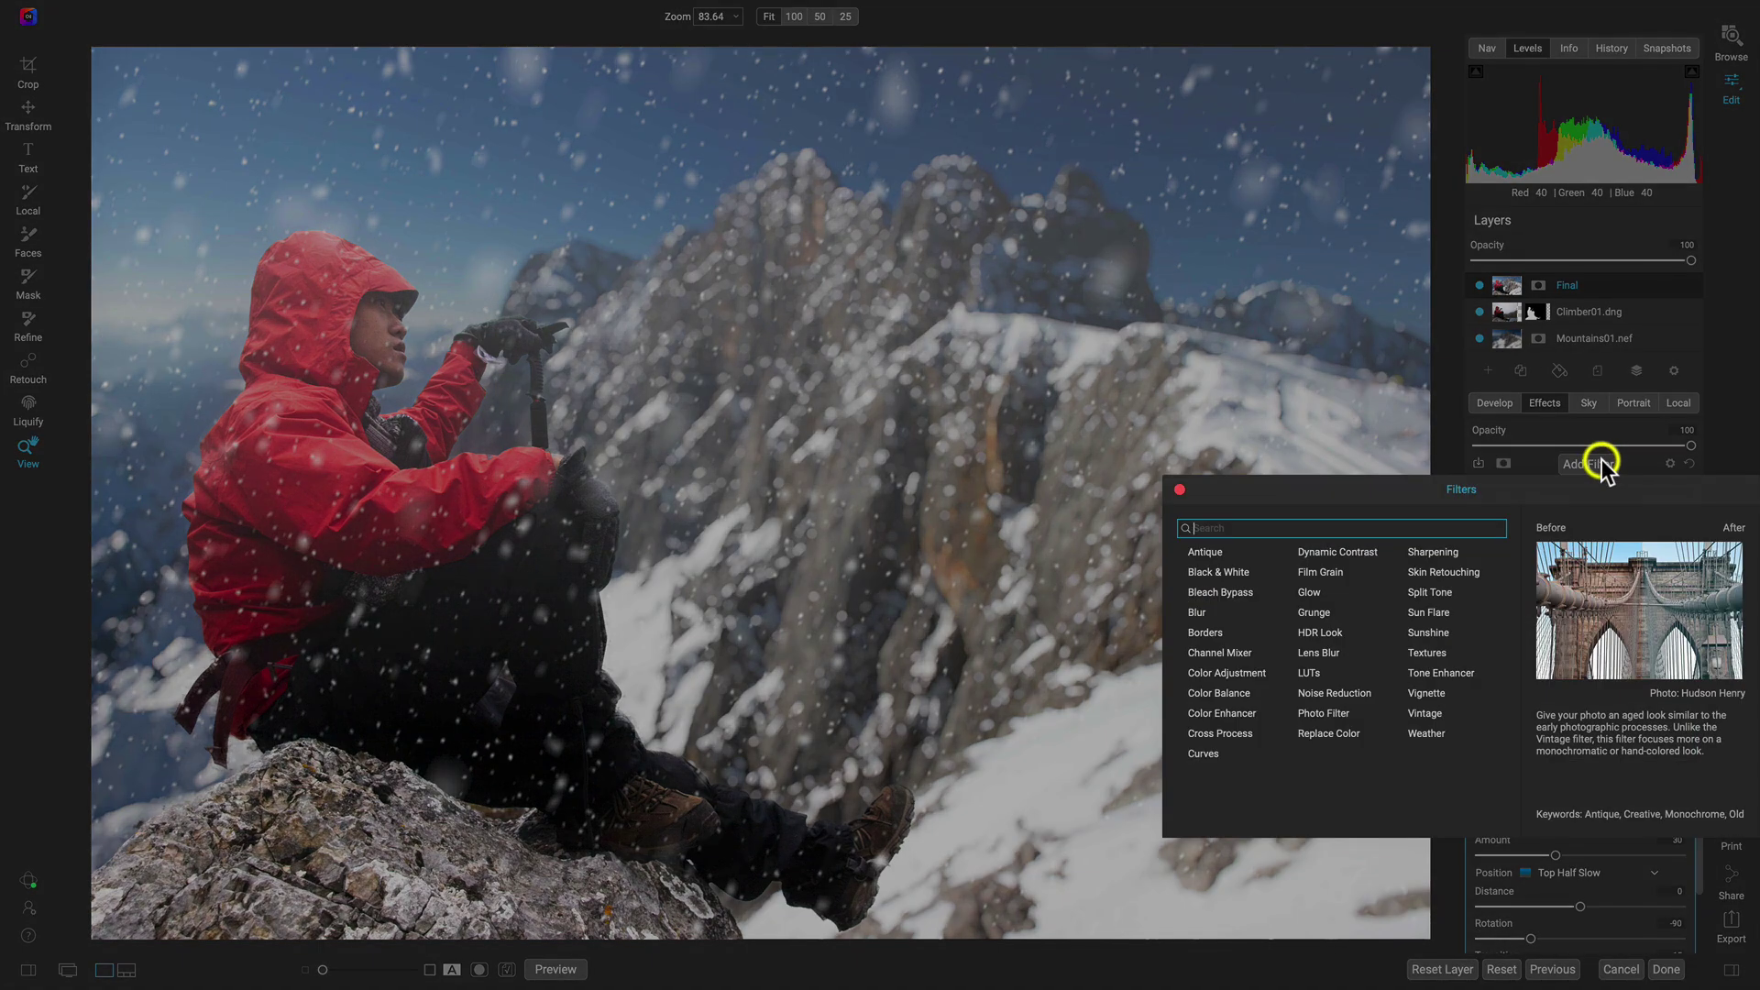
# Add a LUTs filter set to Simple Warm, then select the Climber01.dng layer
pyautogui.click(1311, 673)
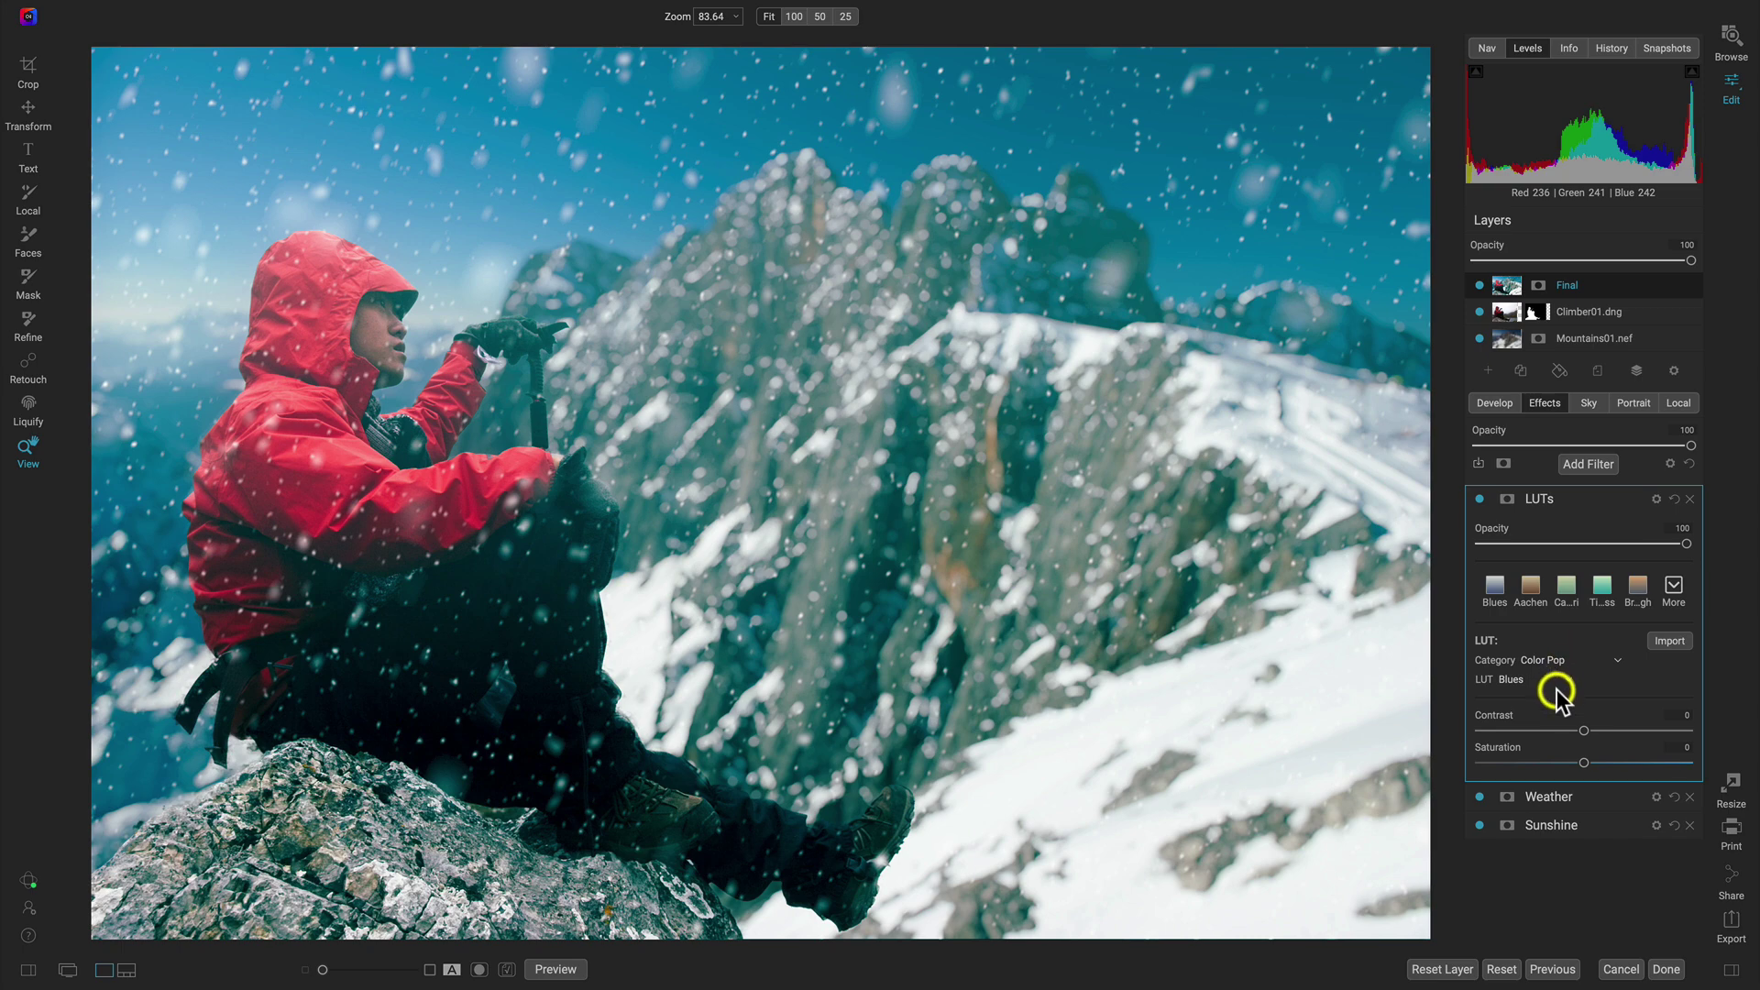
pyautogui.click(1673, 591)
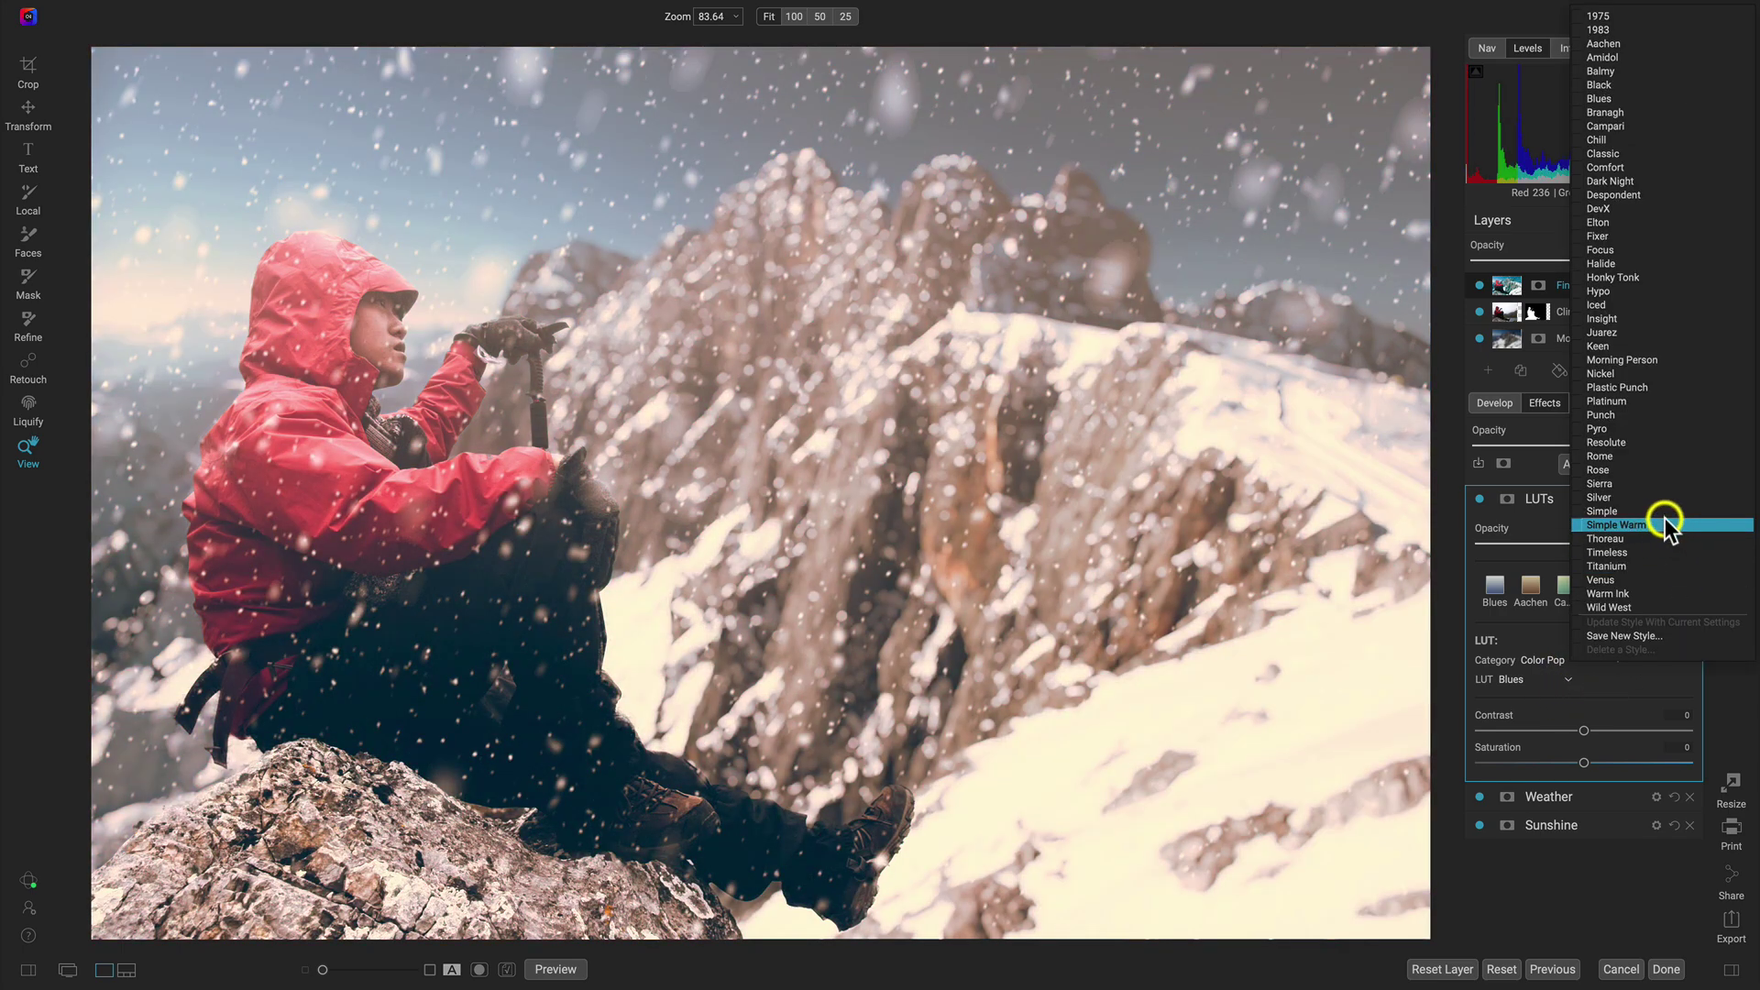
pyautogui.click(1655, 523)
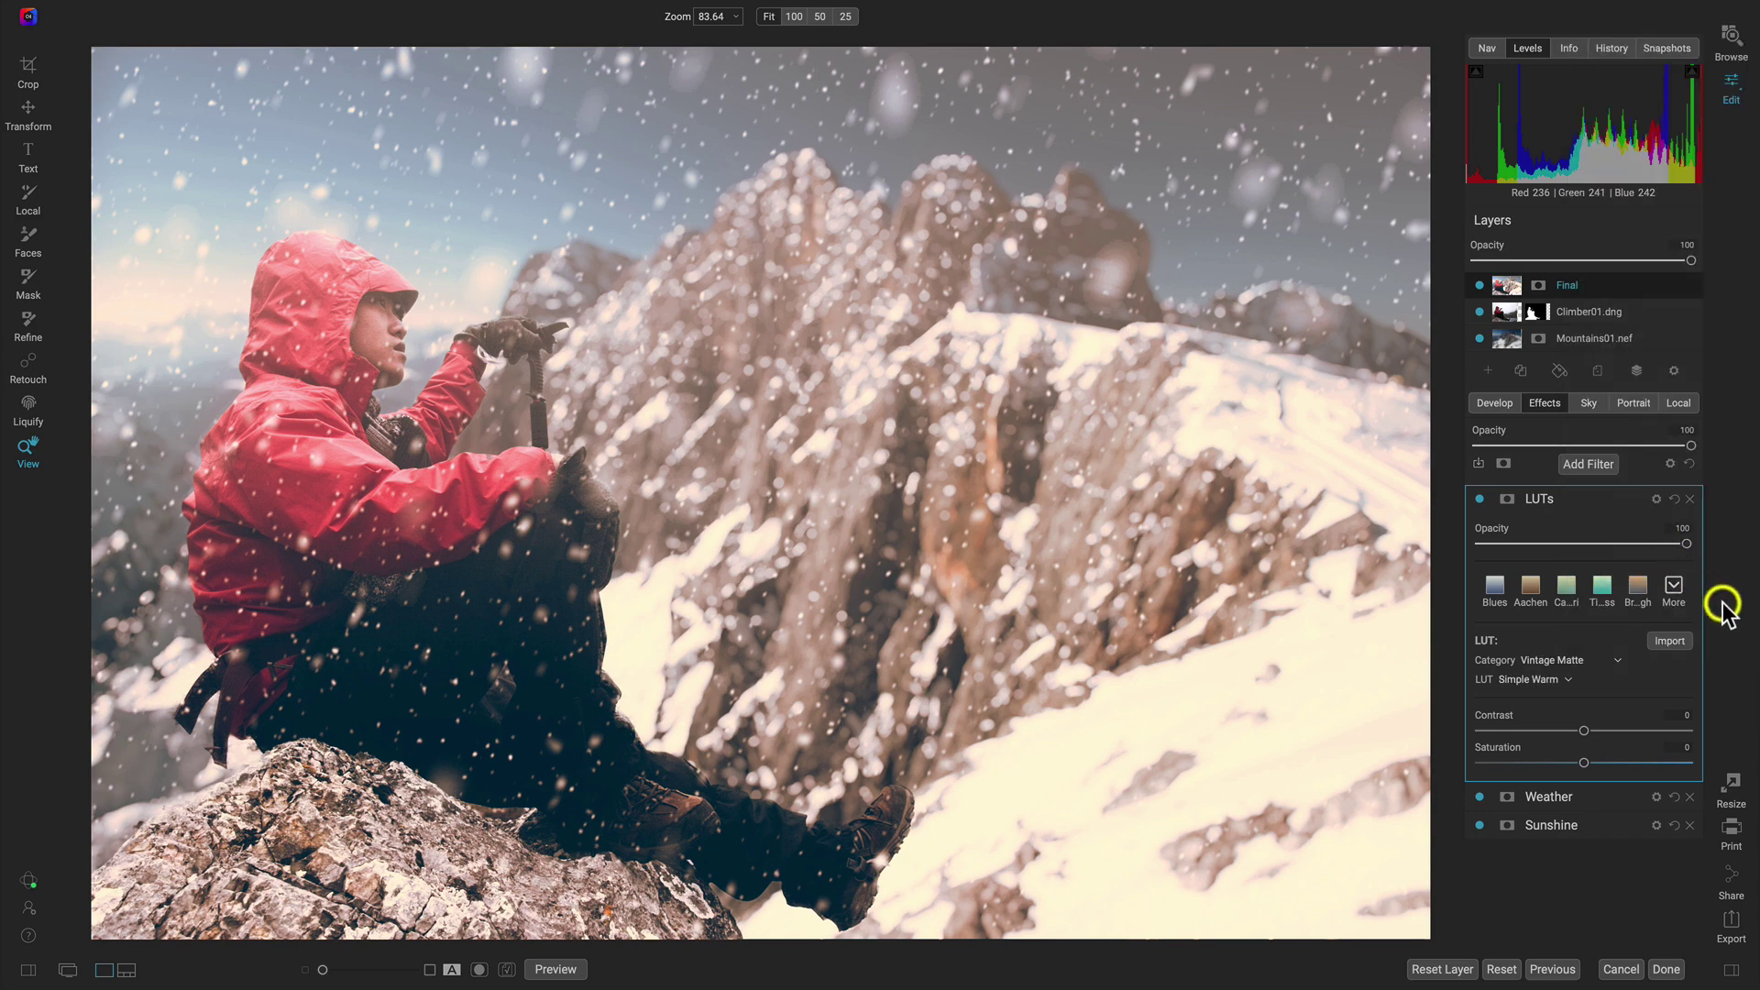
pyautogui.click(1565, 312)
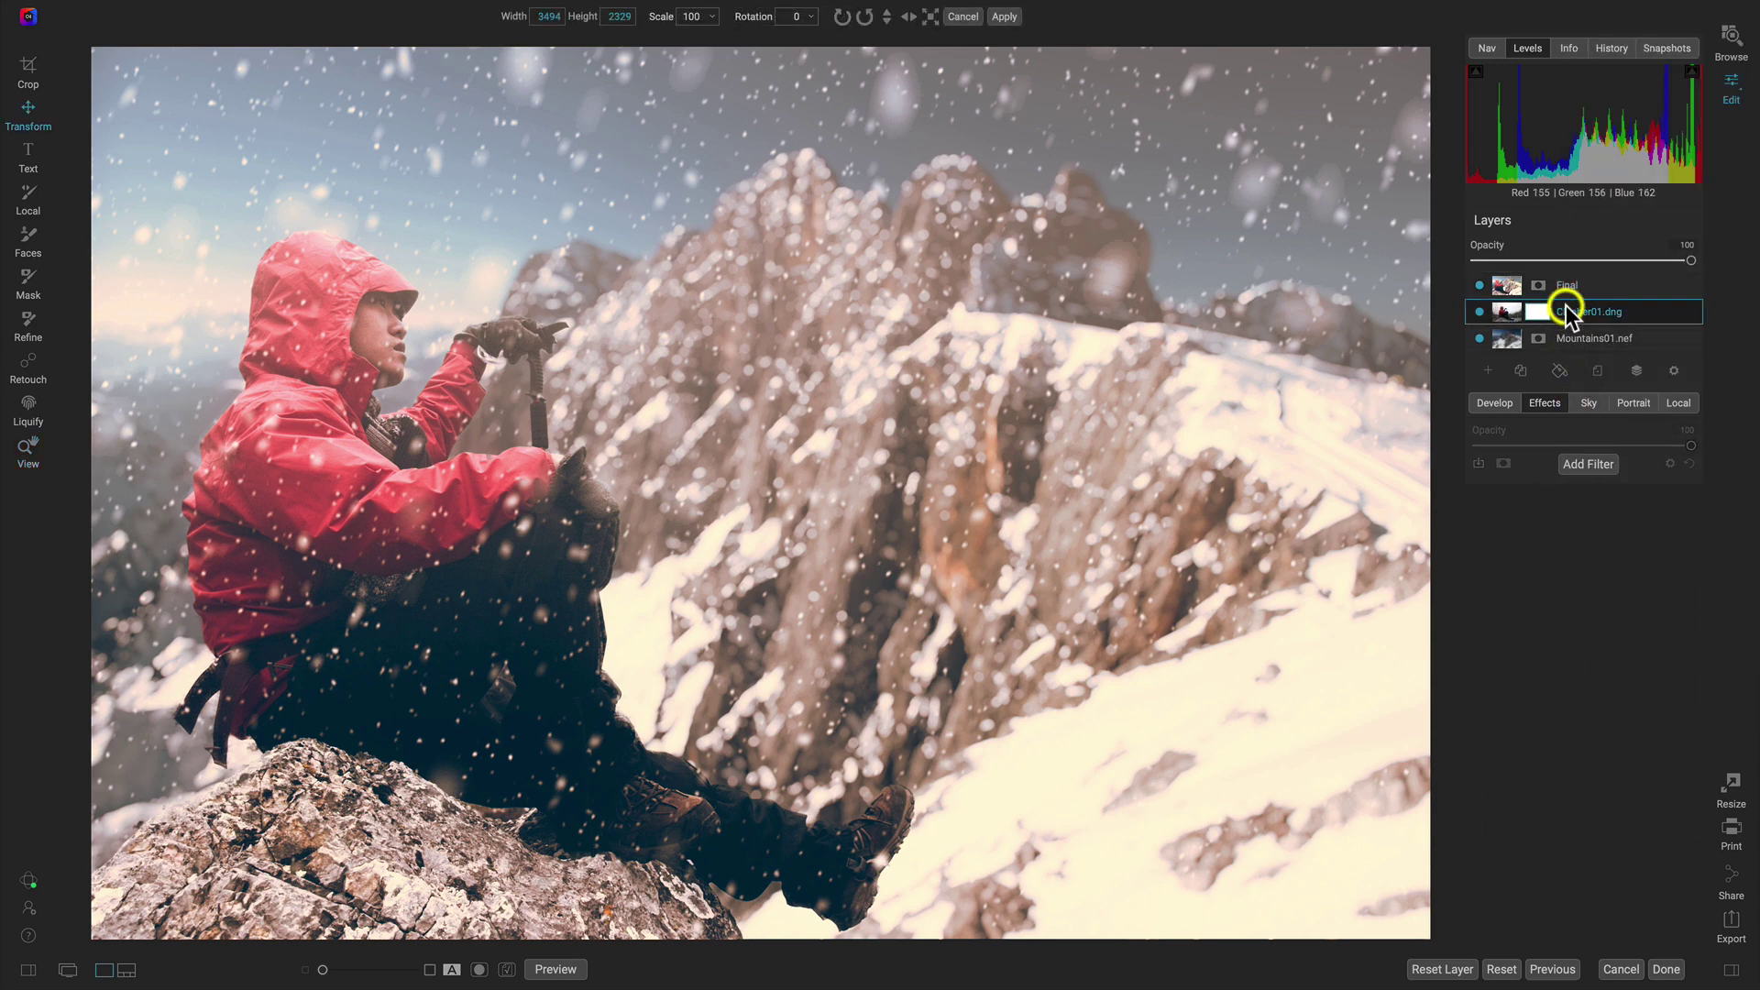
pyautogui.click(1480, 285)
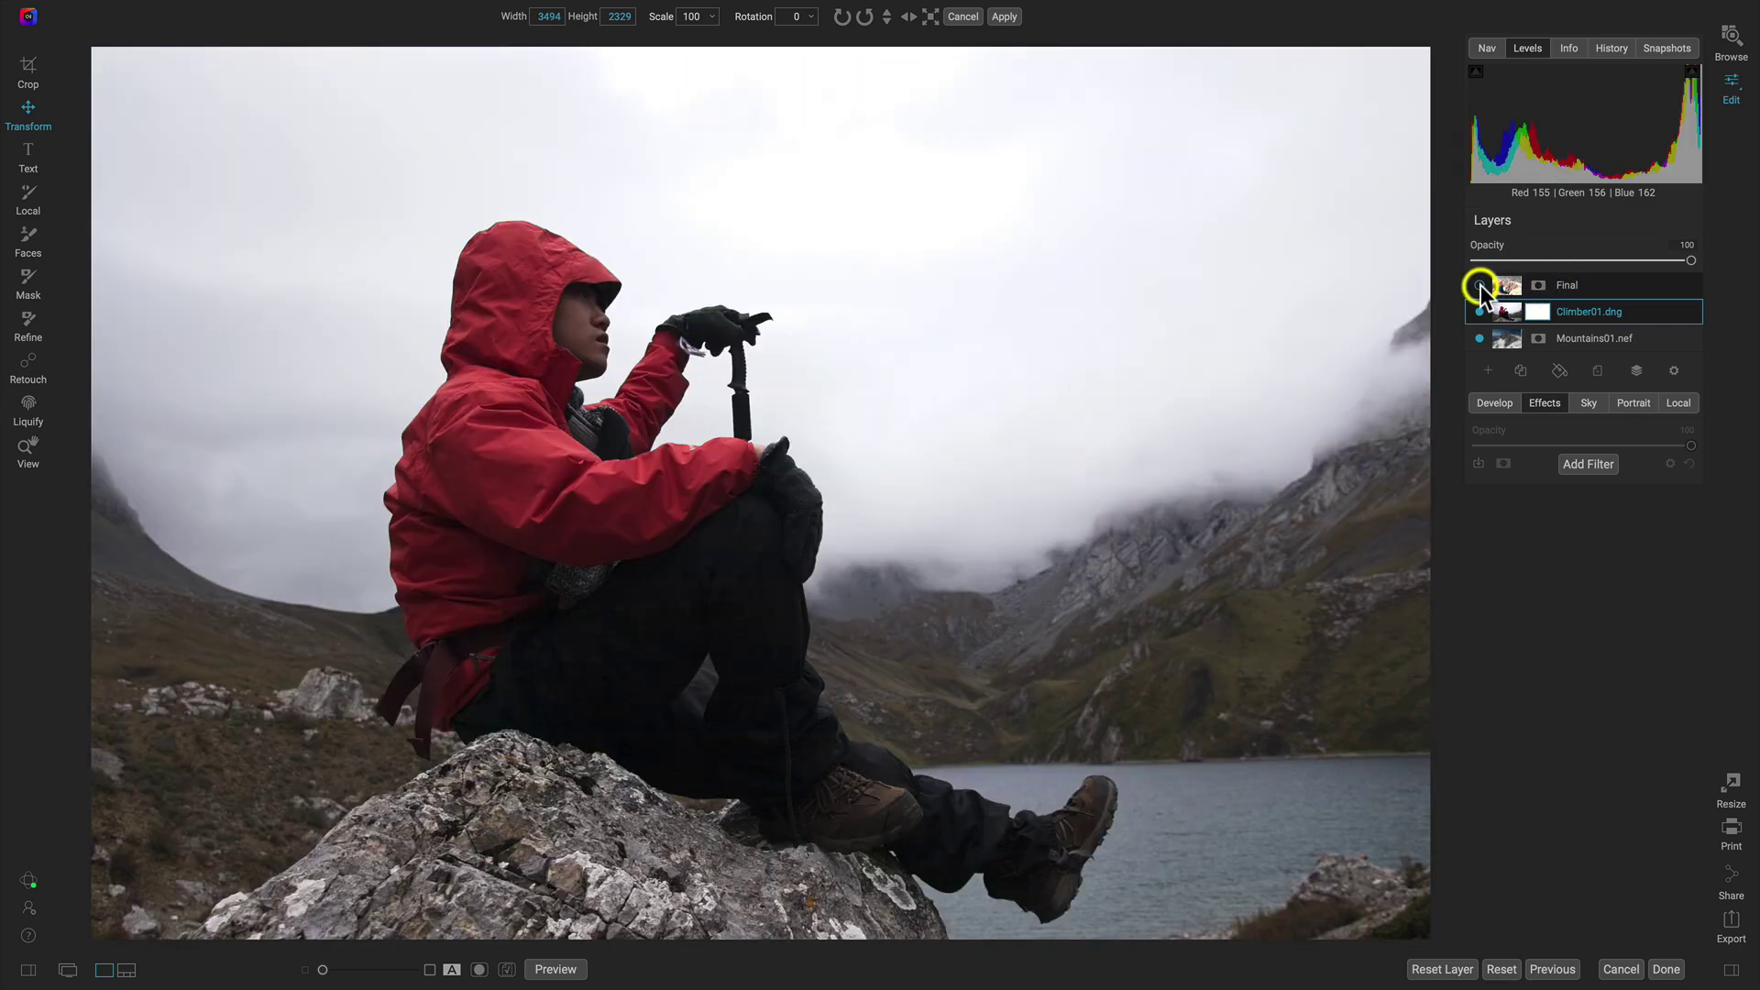
pyautogui.click(1480, 285)
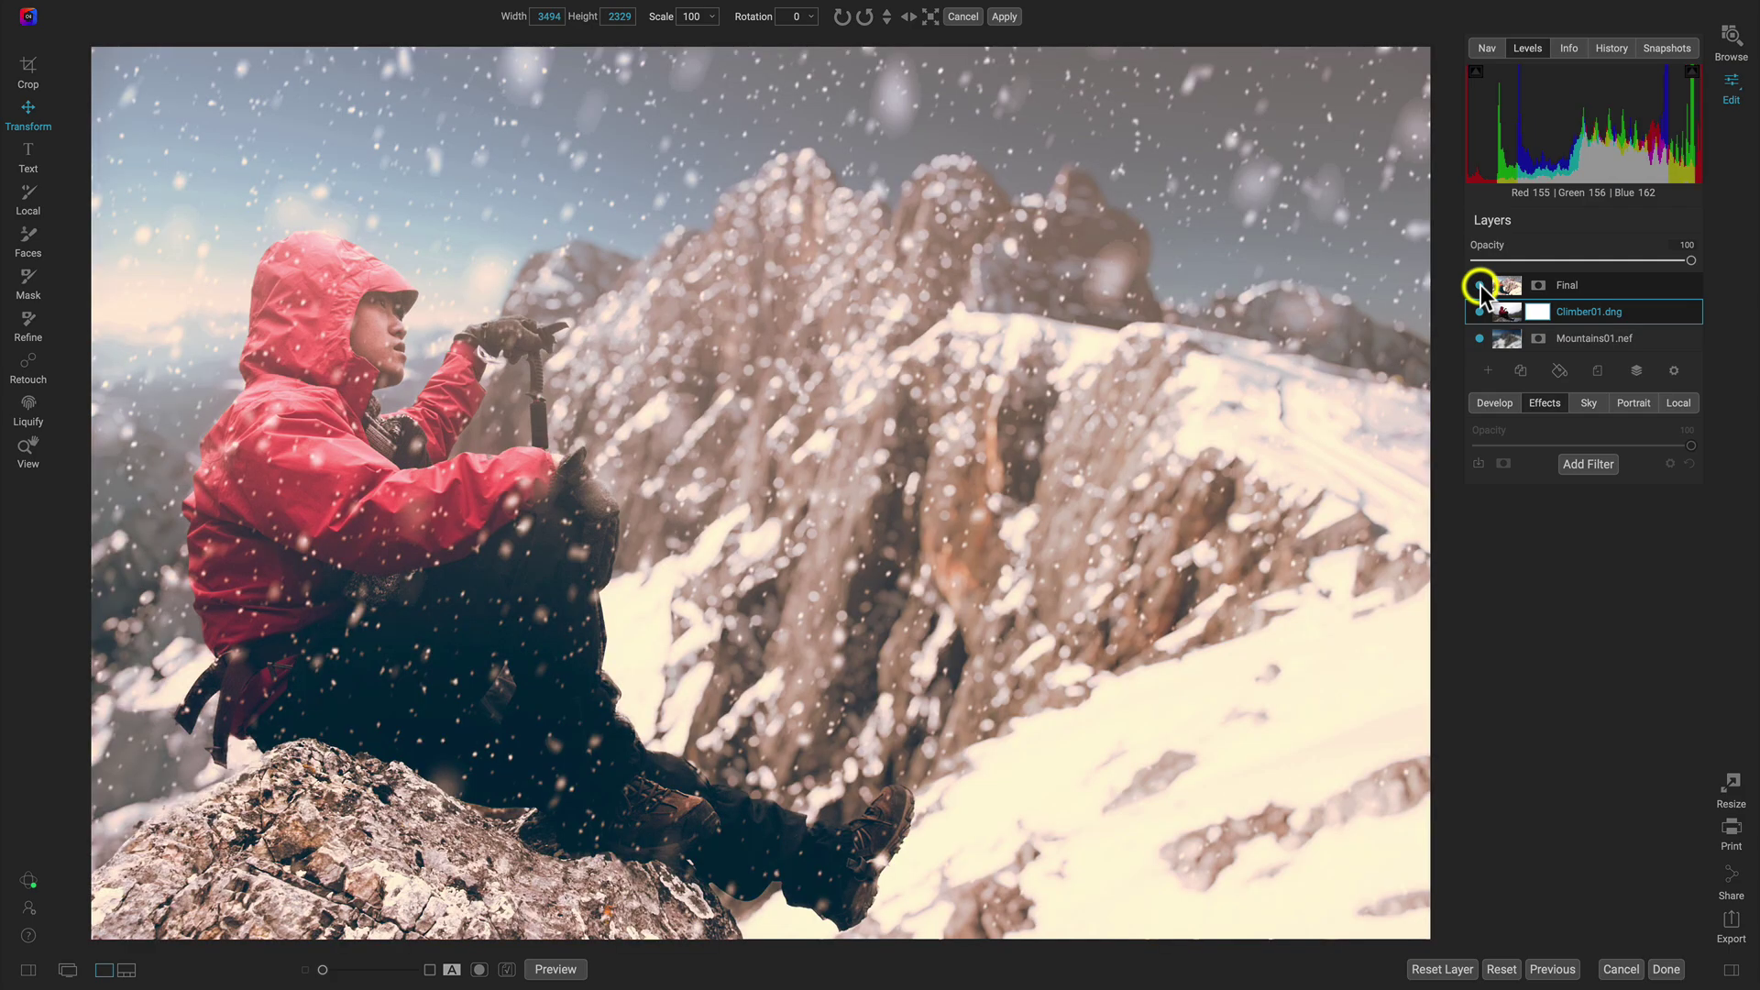
pyautogui.click(1479, 285)
pyautogui.click(1480, 285)
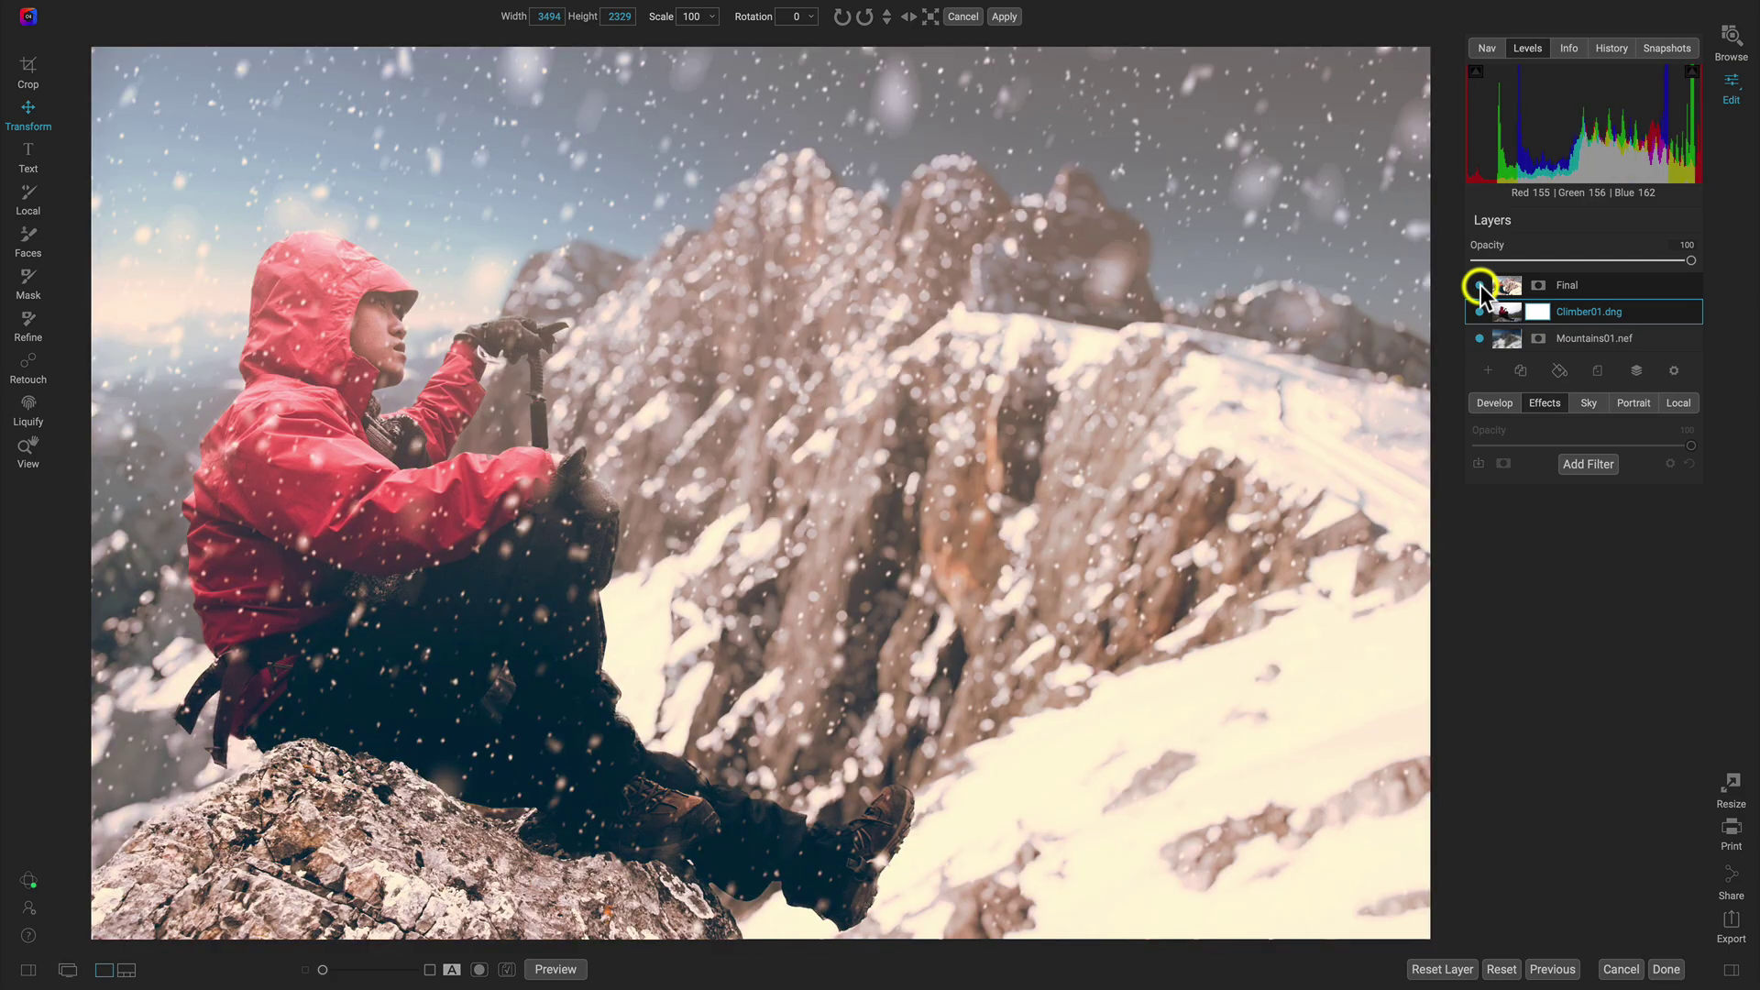